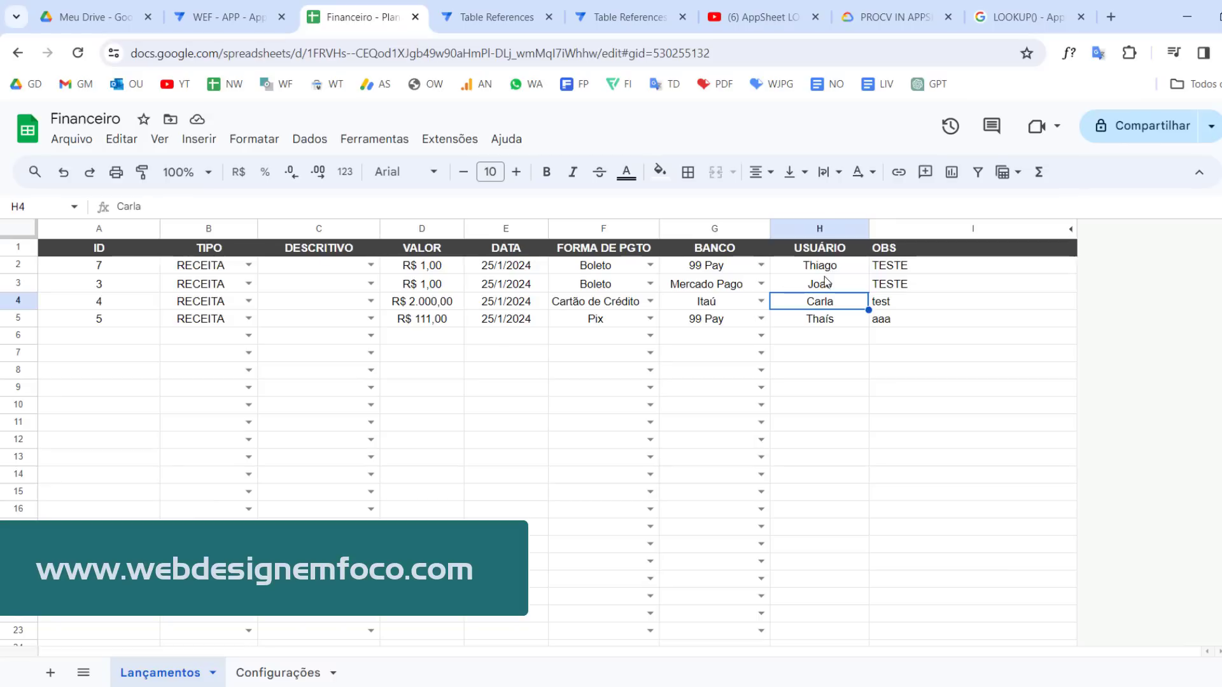
Examine the entries in the USUÁRIO column of the Lançamentos sheet
left_click(825, 266)
left_click(827, 305)
left_click(834, 369)
left_click_drag(835, 406, 834, 419)
left_click(816, 322)
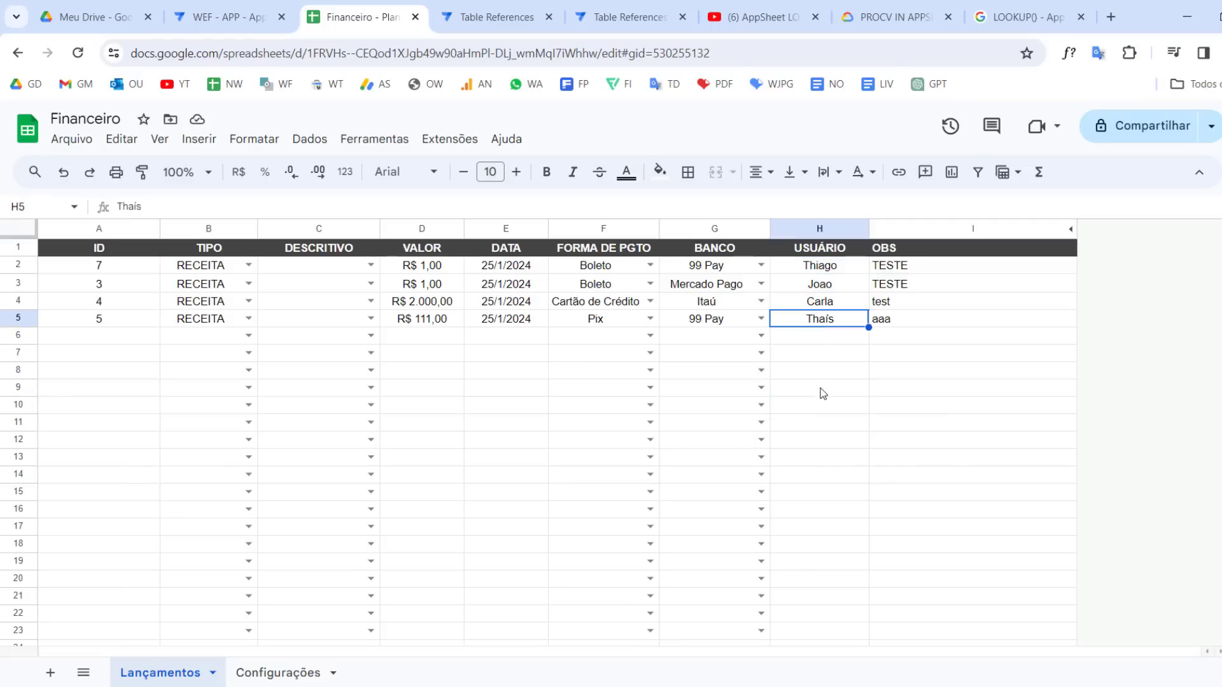
left_click(820, 390)
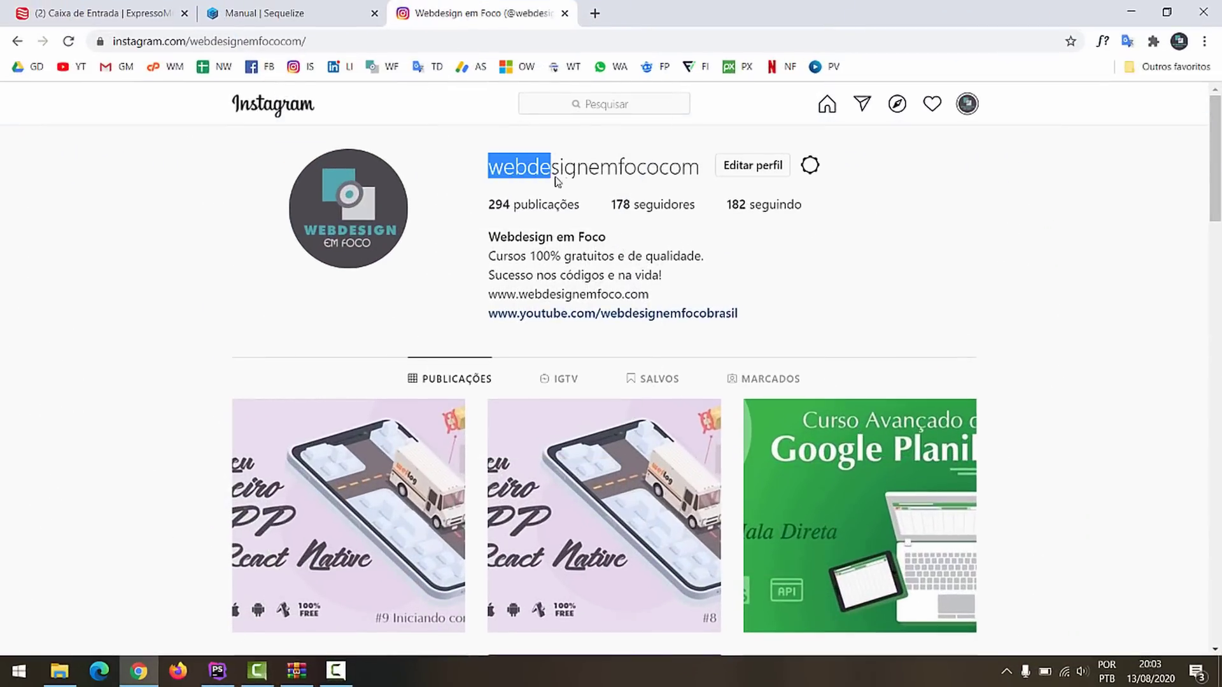
left_click_drag(553, 183, 695, 169)
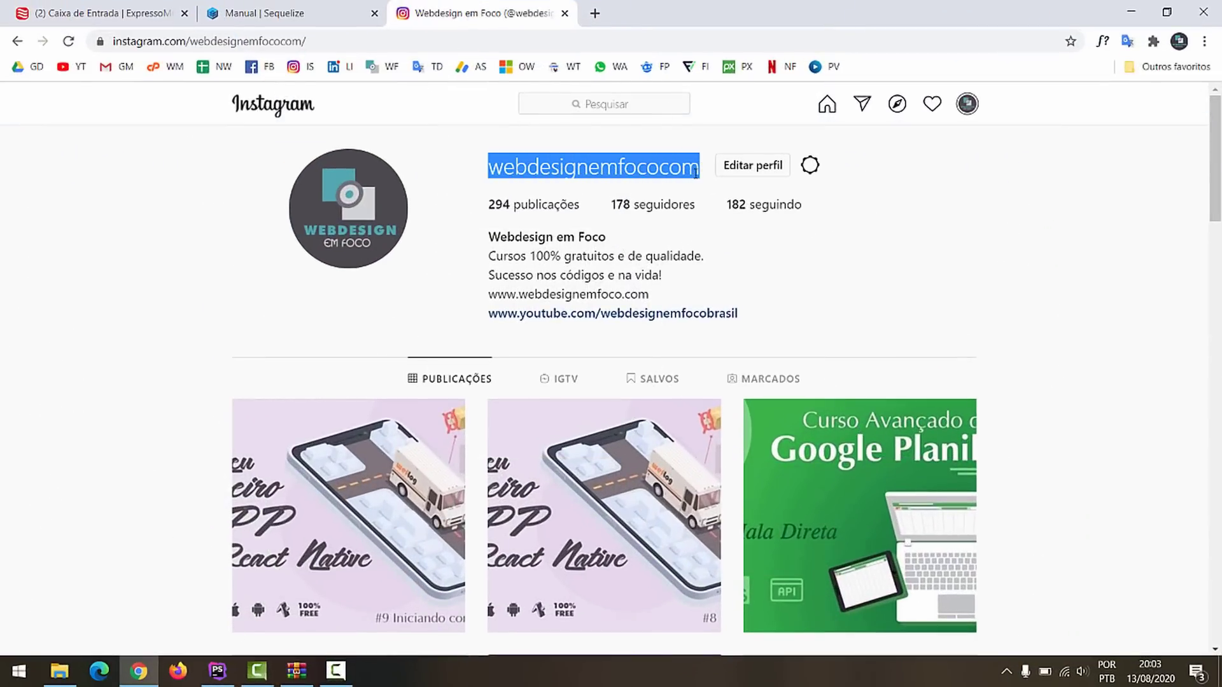
left_click(947, 294)
scroll(933, 353, "down", 9)
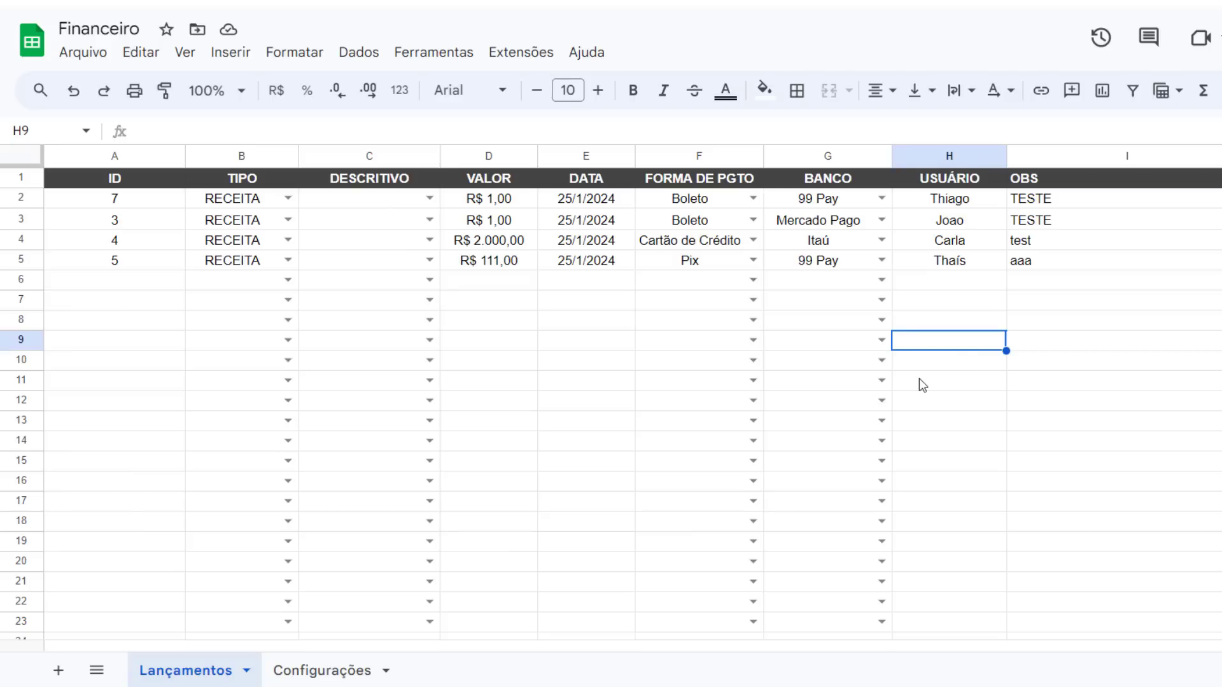
Review the USUÁRIO values row by row in the Lançamentos sheet
left_click(960, 205)
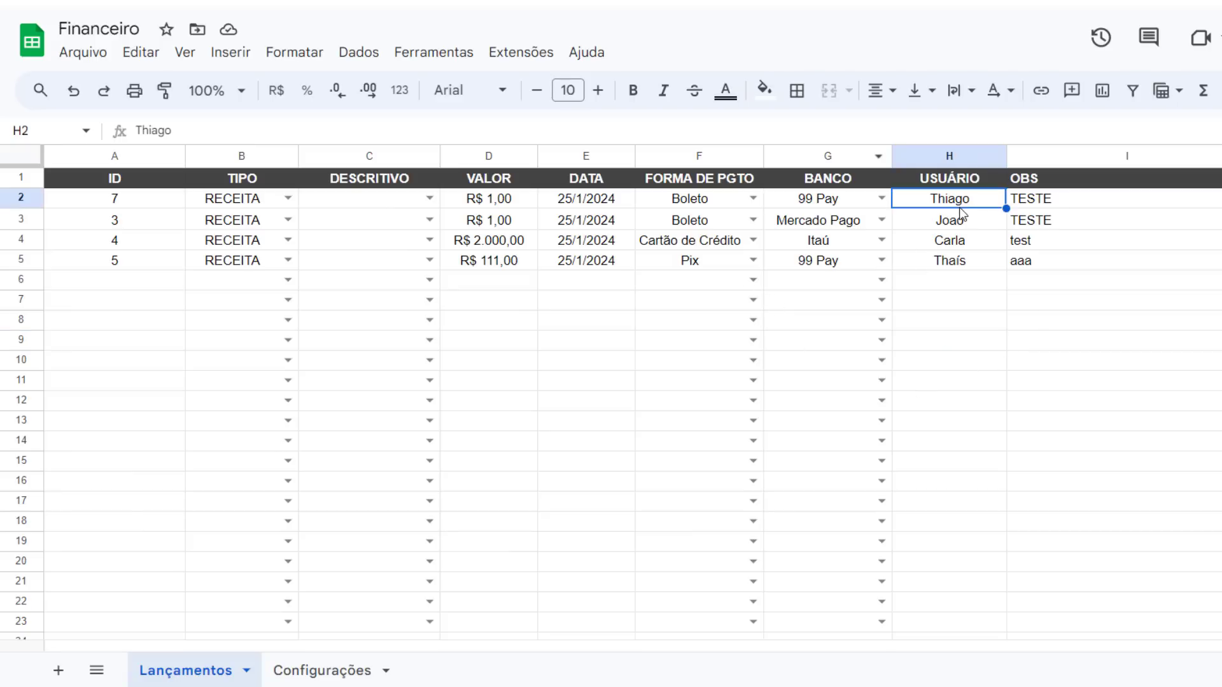
left_click(961, 264)
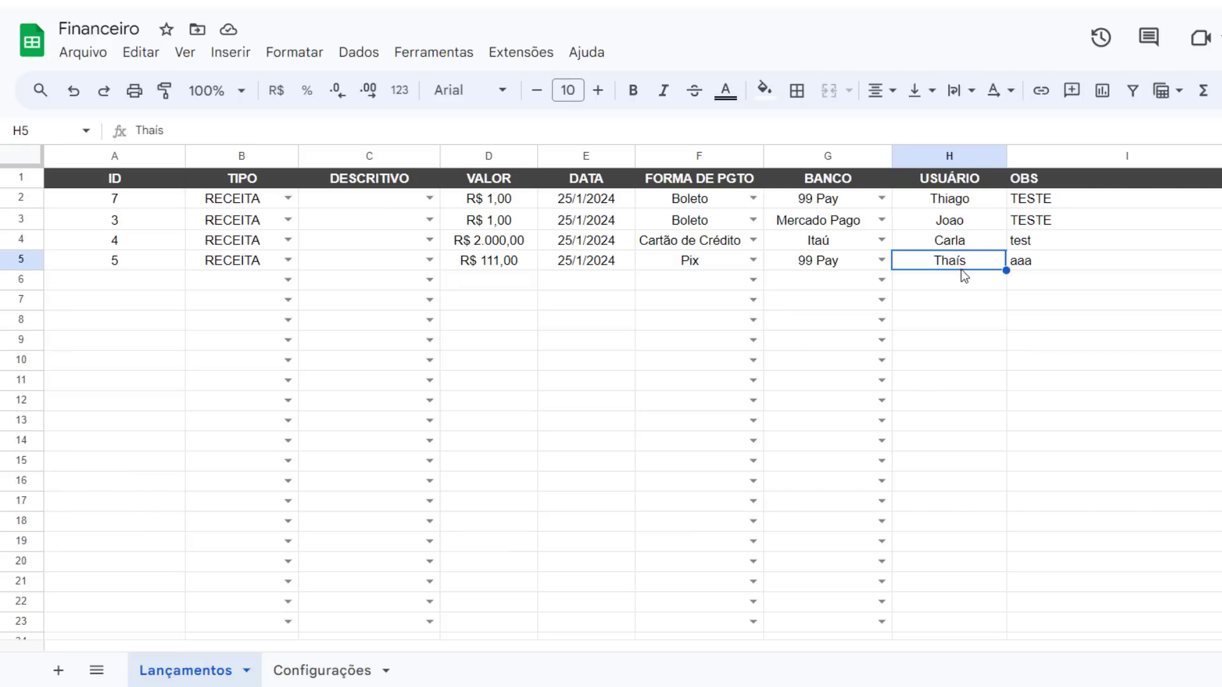
left_click(976, 322)
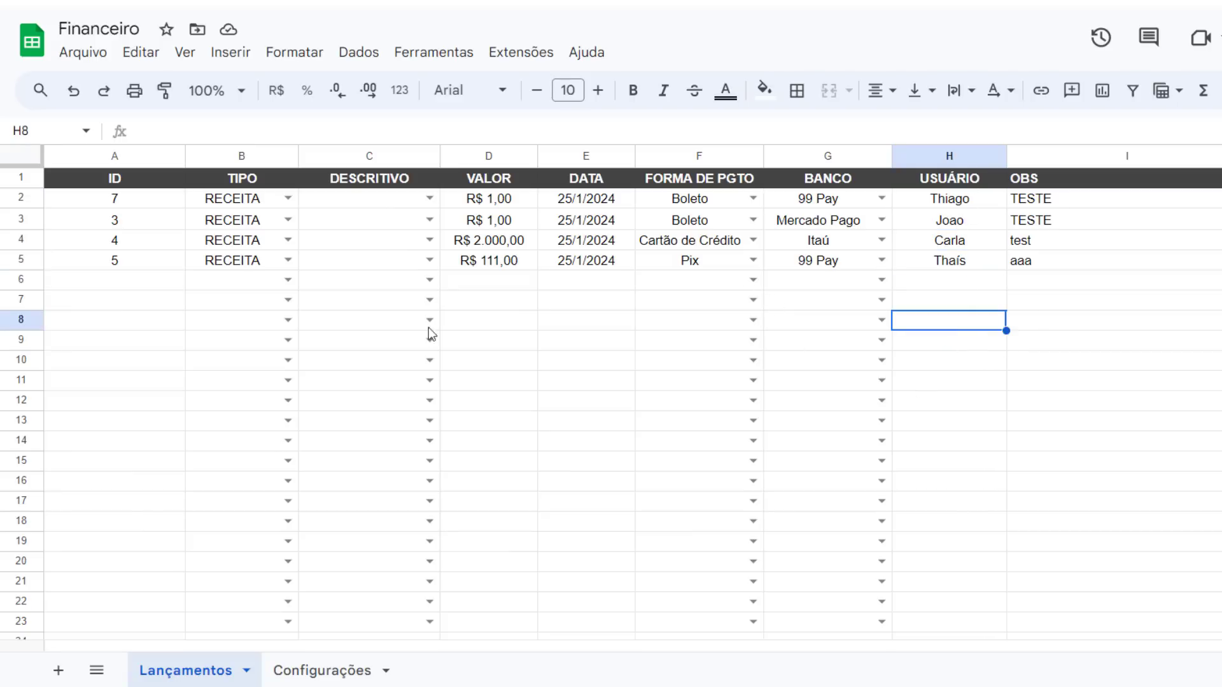
left_click(245, 303)
left_click(945, 402)
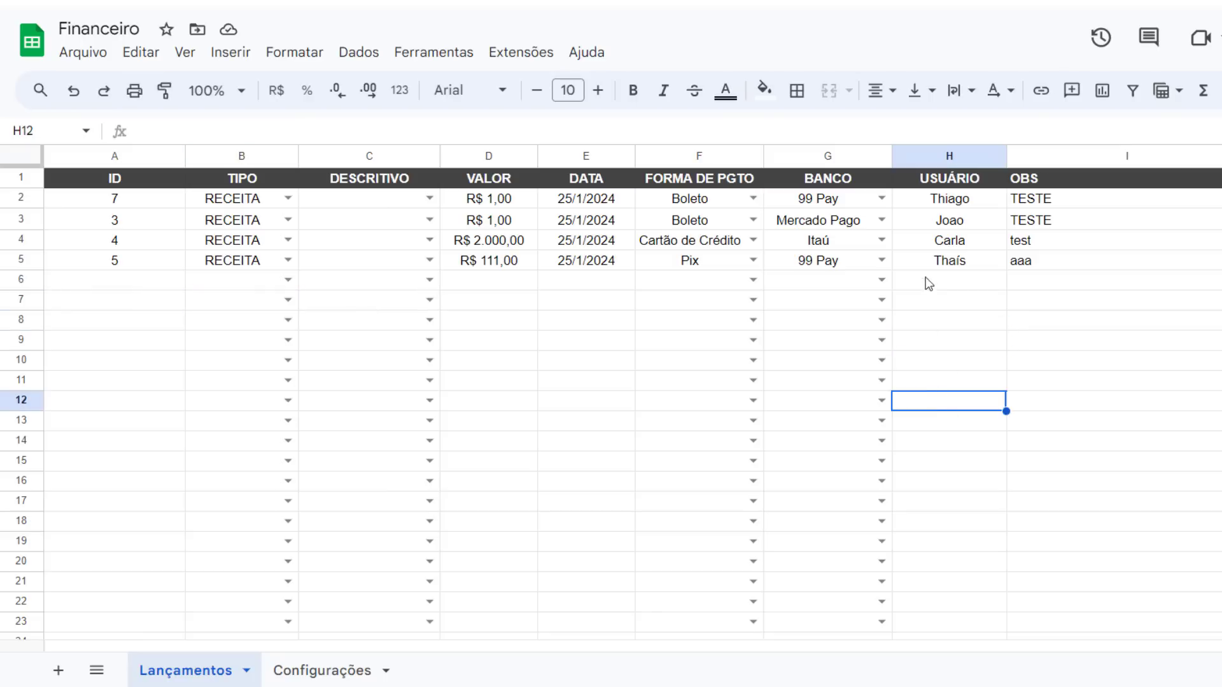
left_click(940, 208)
left_click(953, 303)
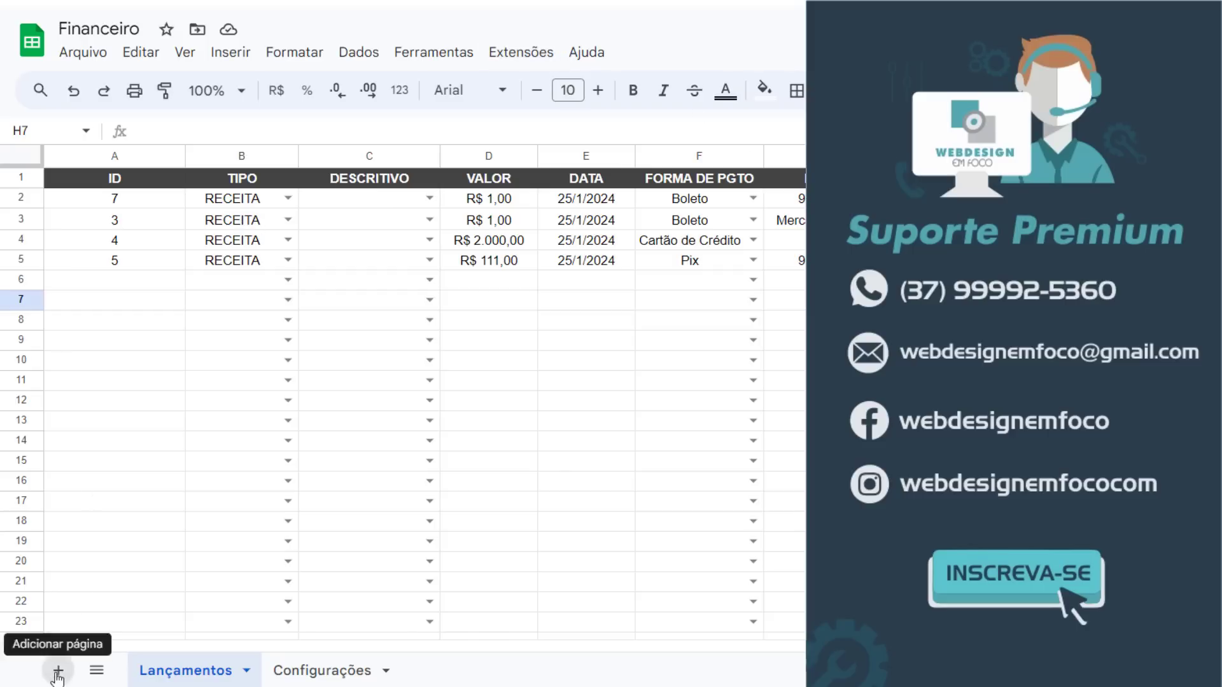
Add a new sheet and rename it Clientes
double_click(321, 673)
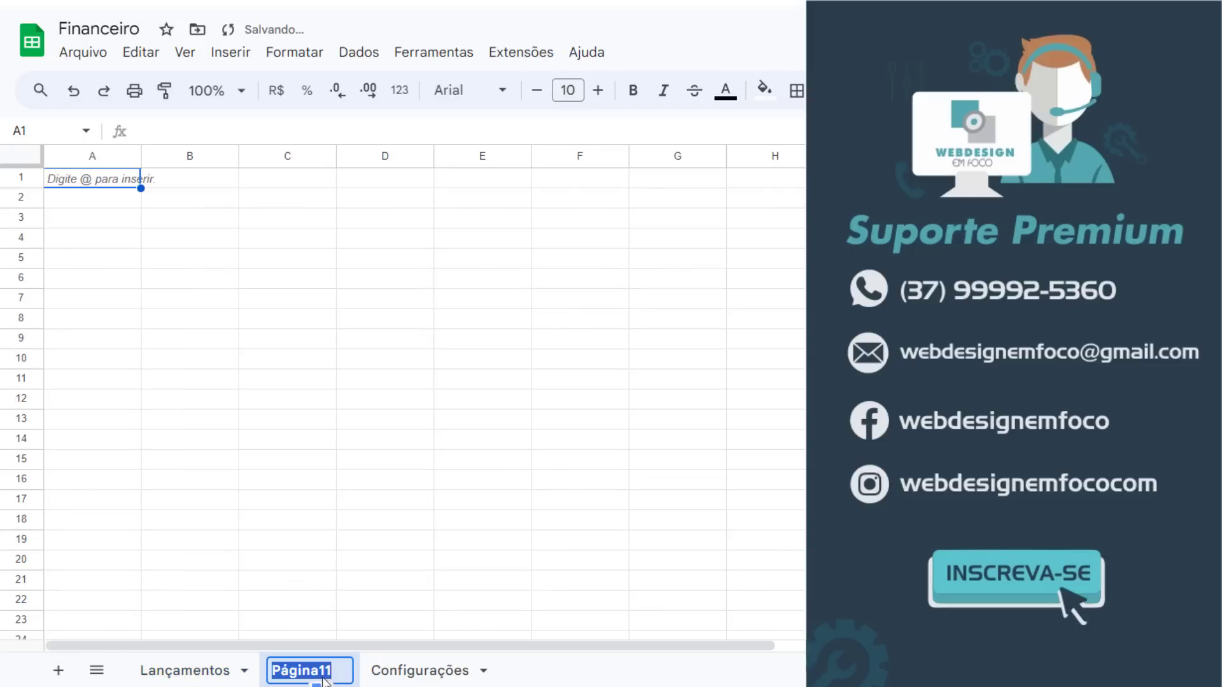
type("Clientes")
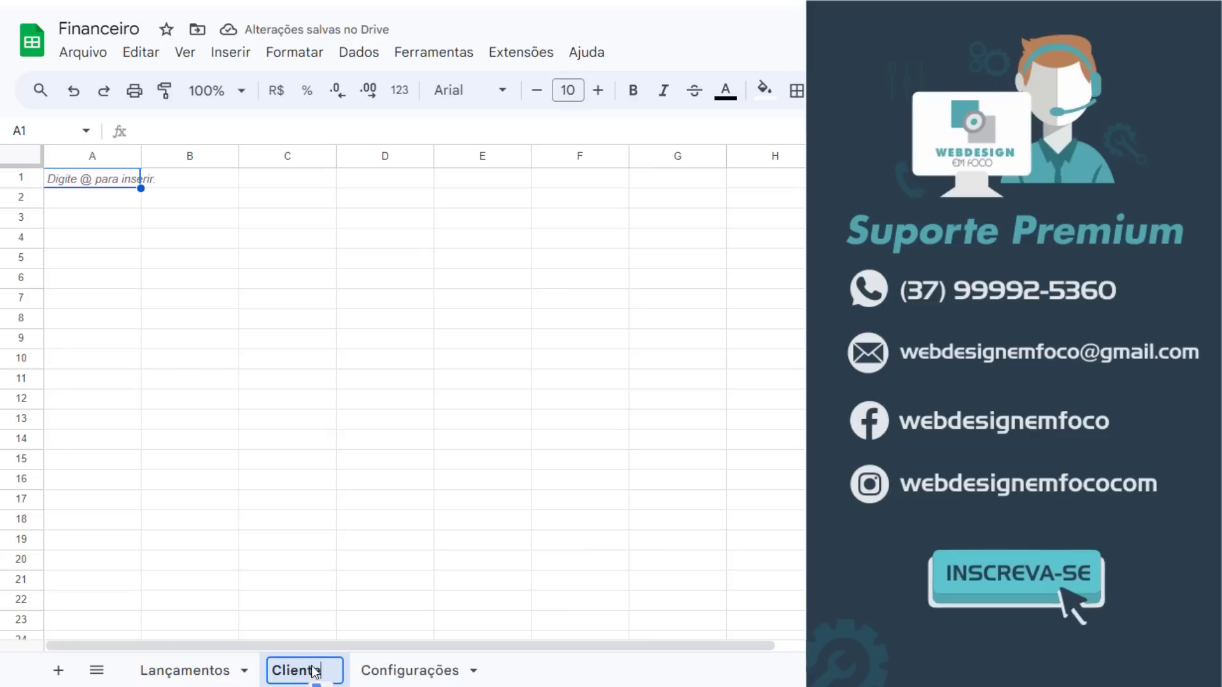
key("Return")
Copy the ID header from Lançamentos into cell A1 of the Clientes sheet
left_click(203, 669)
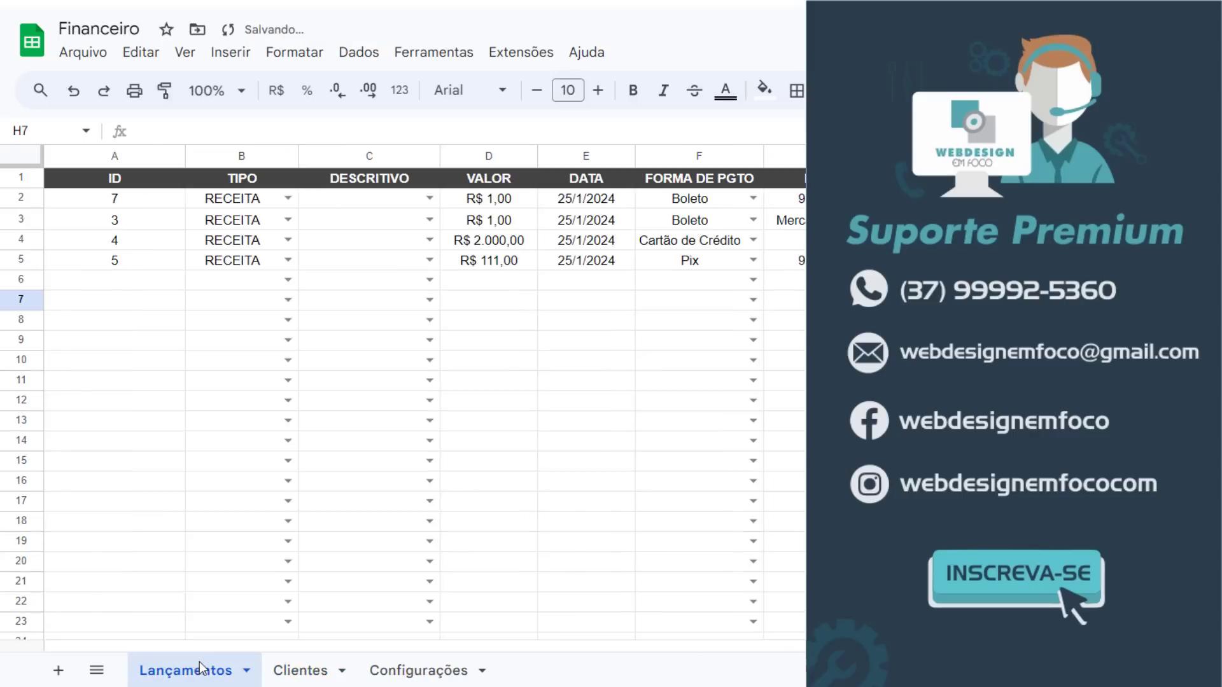
left_click(124, 186)
left_click(289, 670)
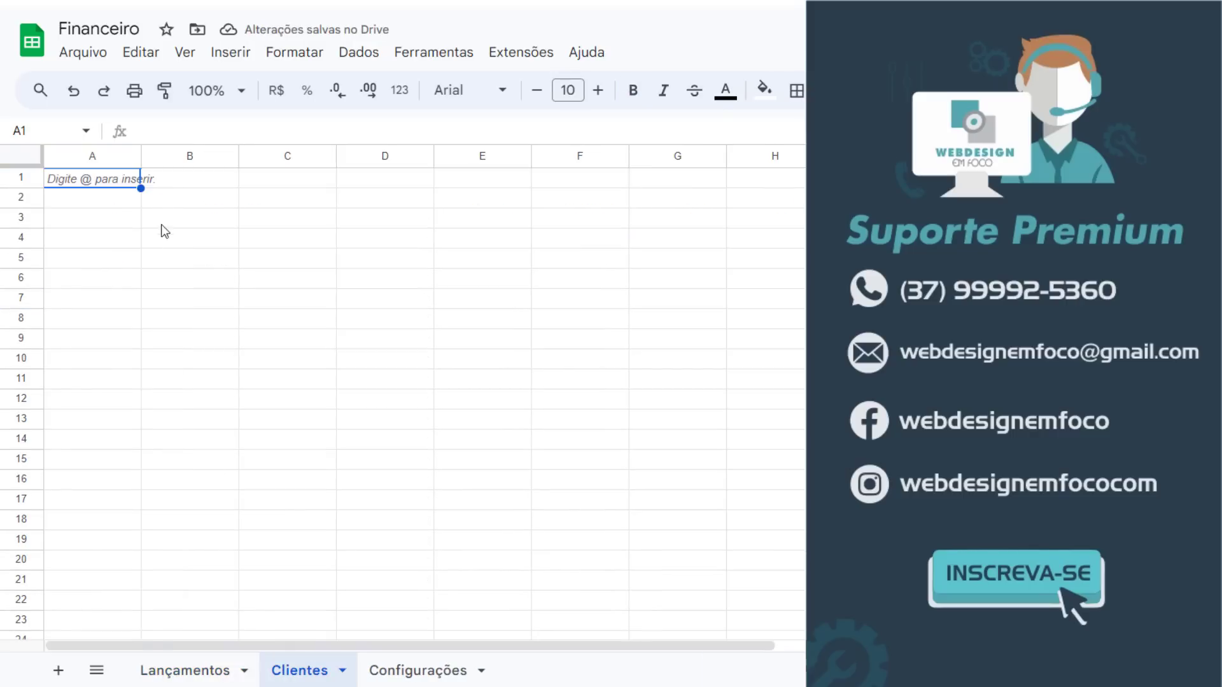
type("ID")
Copy the USUÁRIO header from Lançamentos into cell B1 of the Clientes sheet
left_click(198, 668)
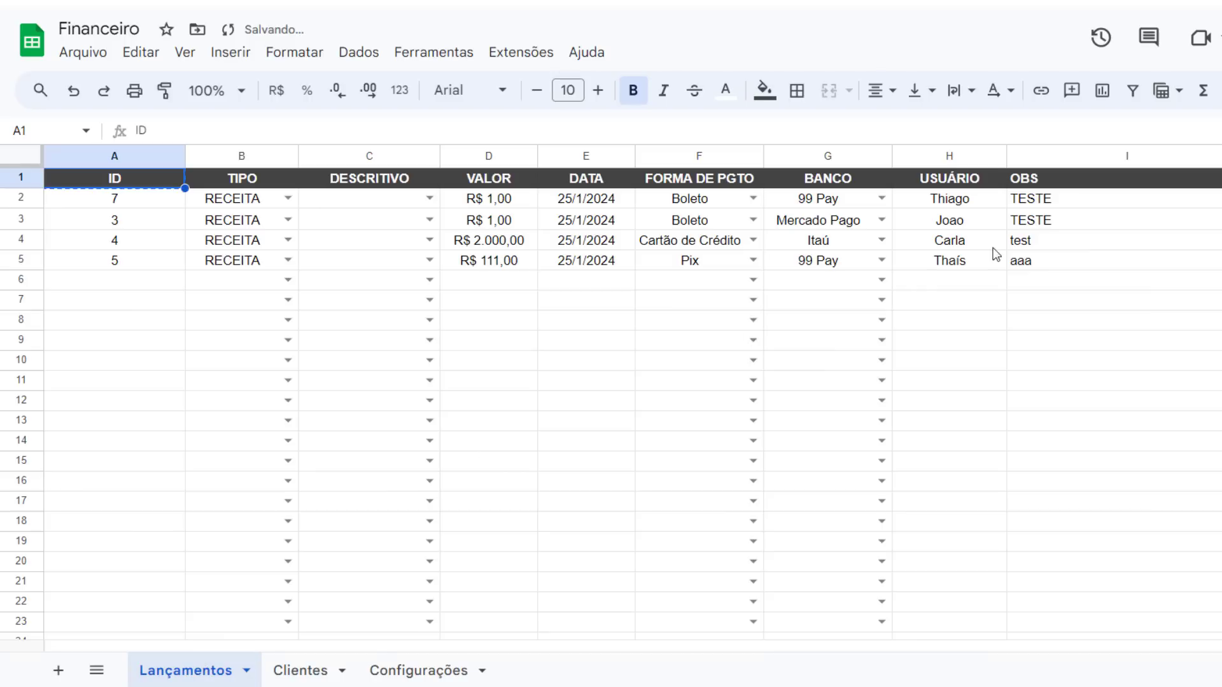
left_click(966, 185)
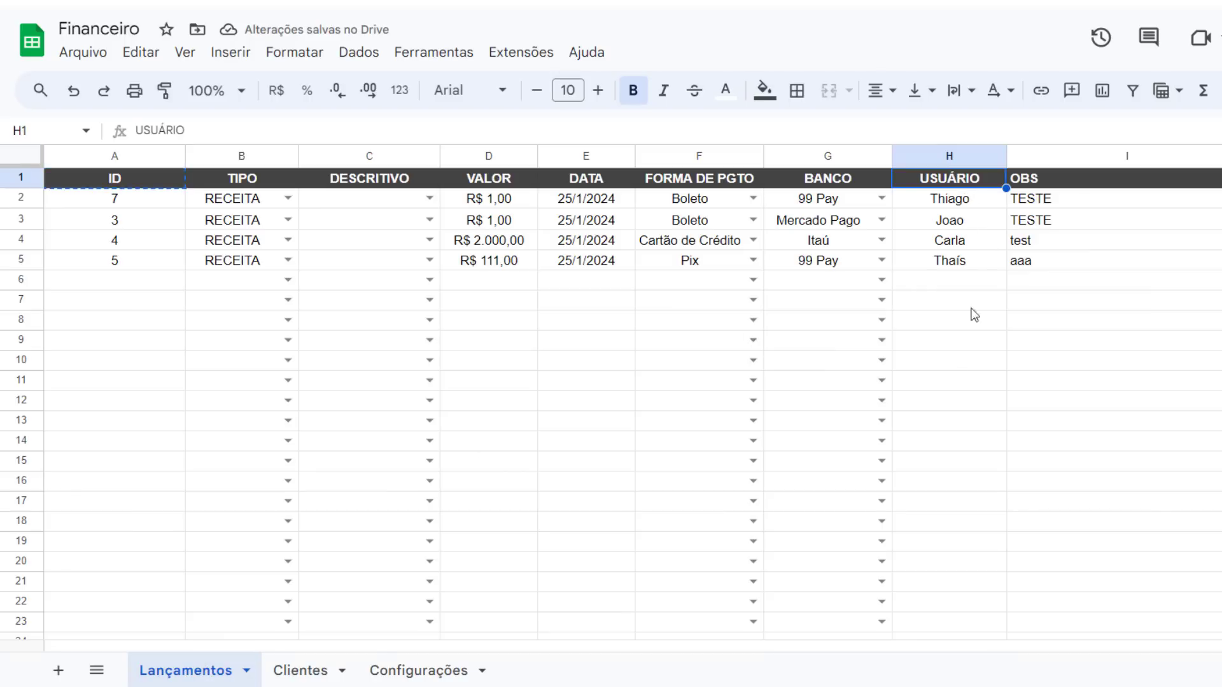
left_click(306, 671)
left_click(172, 185)
type("USUÁRIO")
left_click(223, 280)
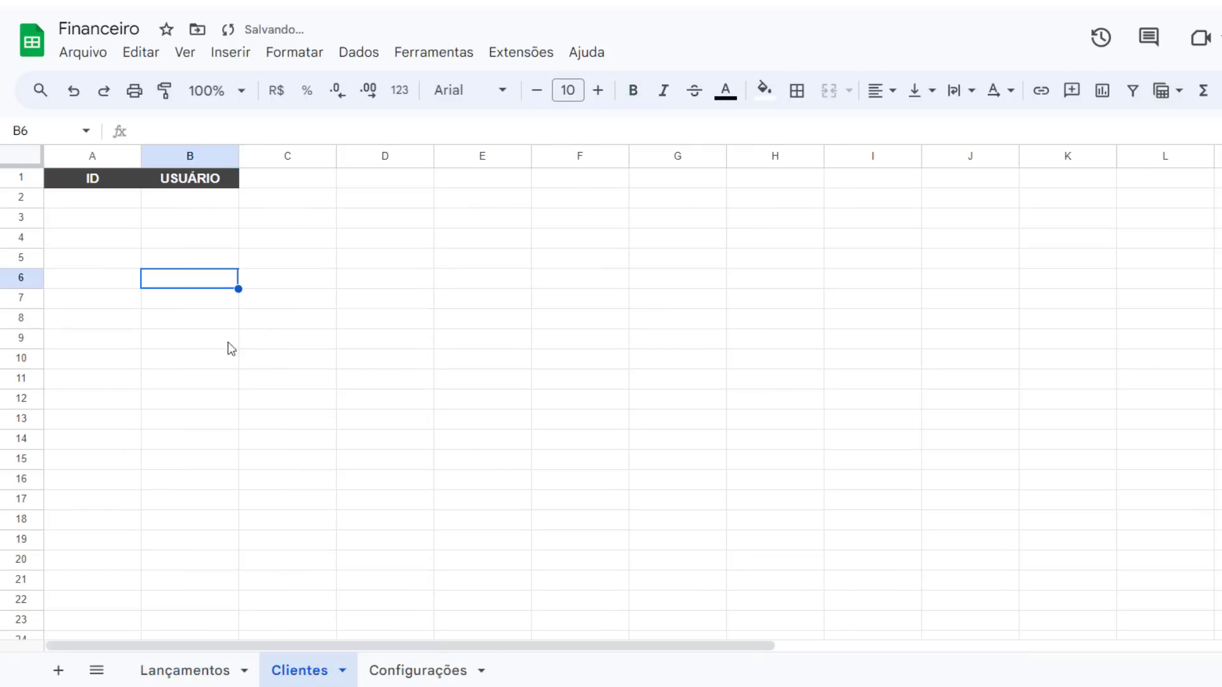
Fill the Clientes table with IDs 1 and 2 and a user name beside each in column B
left_click(135, 201)
type("1")
key("Return")
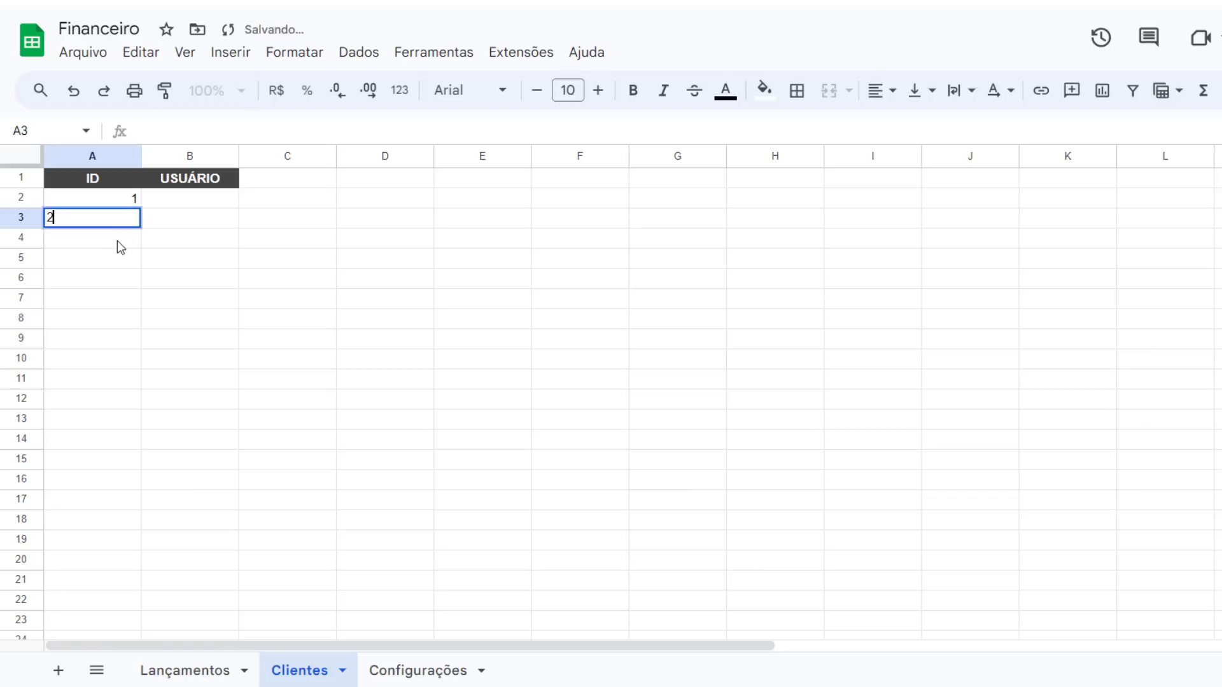
type("2")
key("Return")
left_click(185, 201)
type("Thiago")
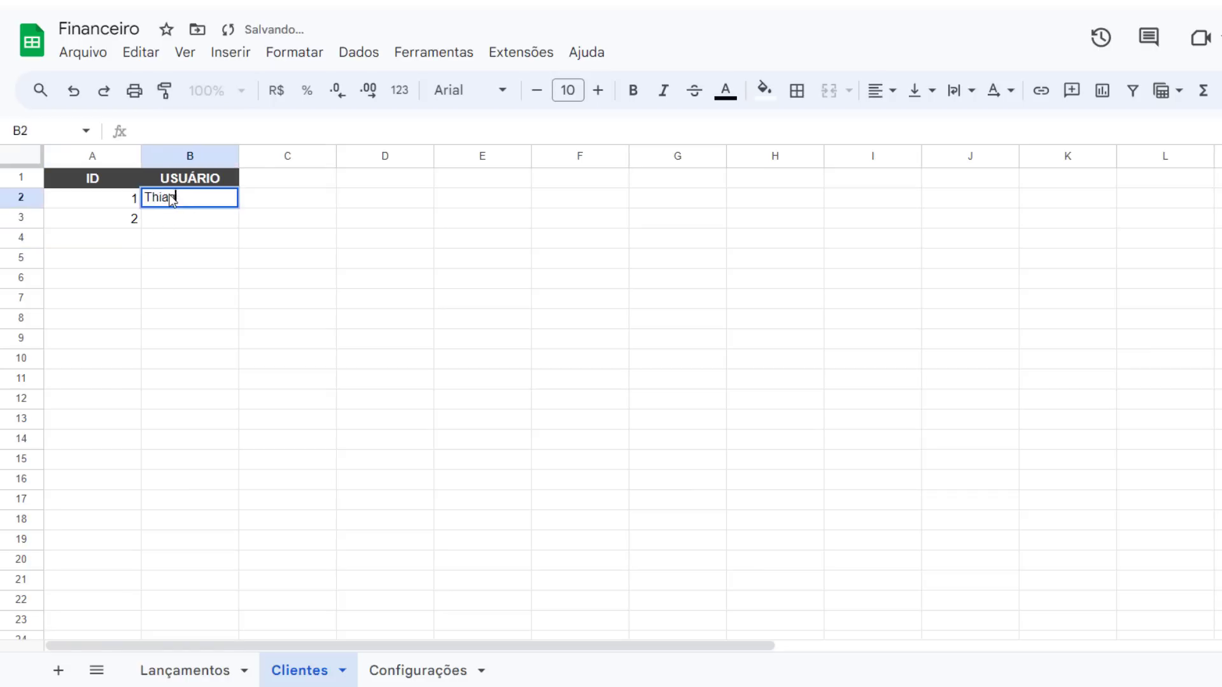
key("Return")
type("Thái")
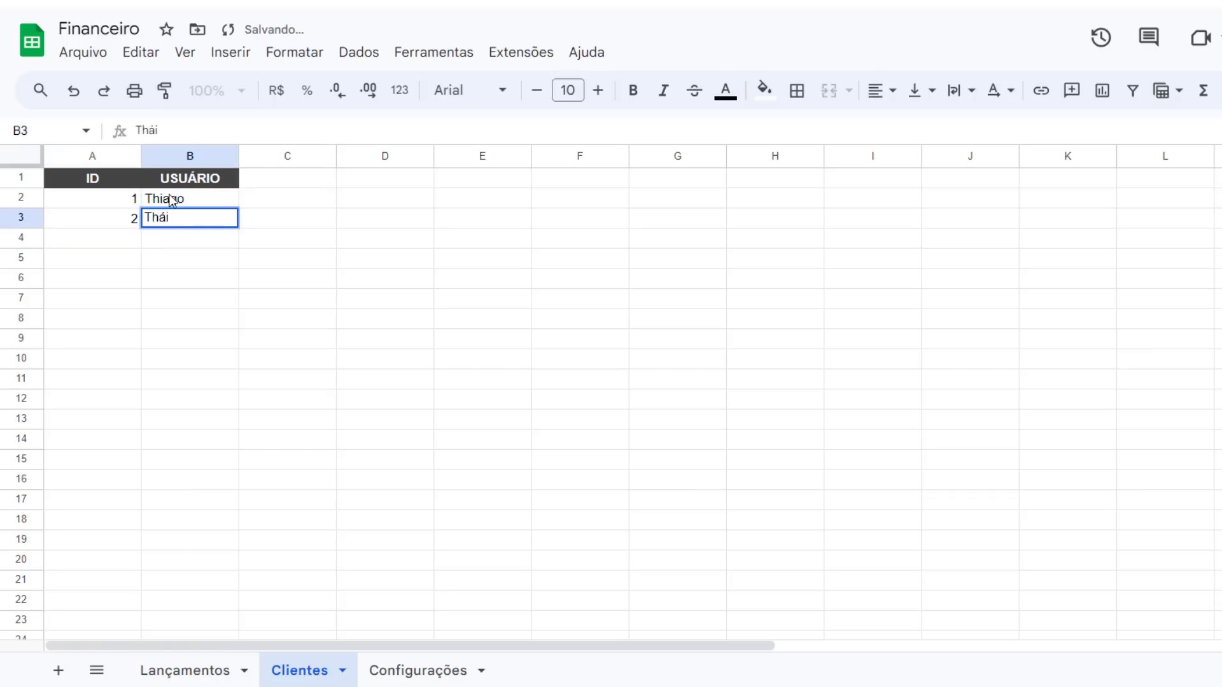
type("ís")
key("Return")
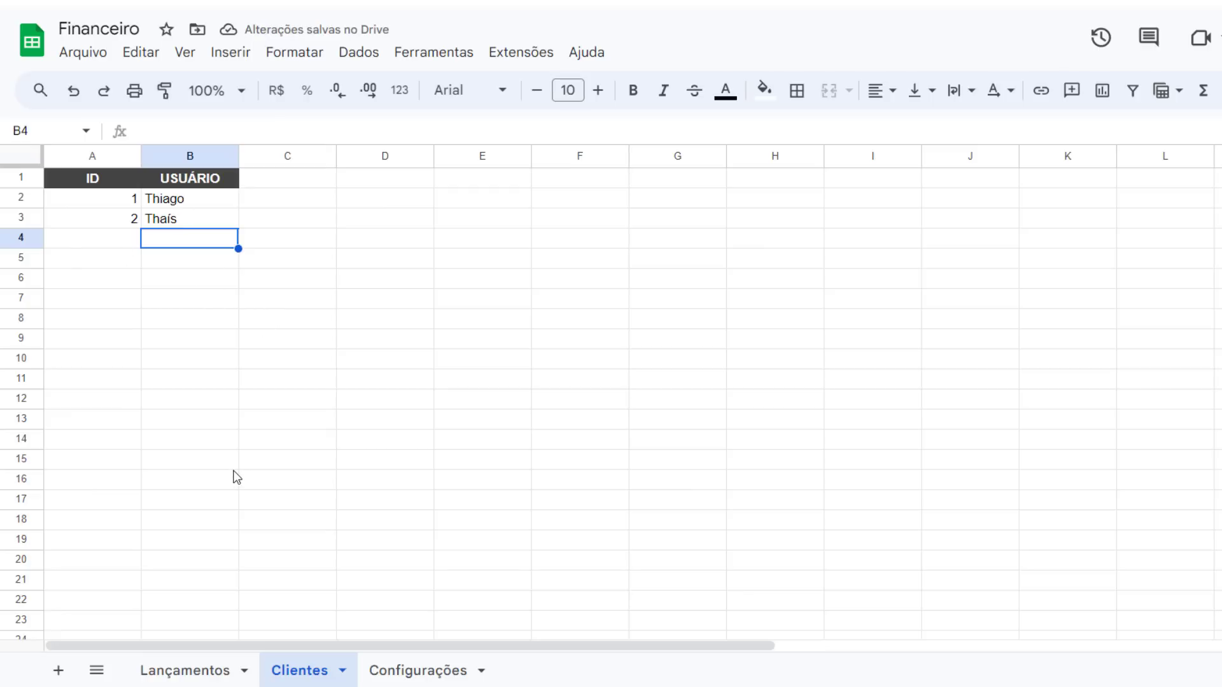
Replace the first two USUÁRIO entries in Lançamentos with the client IDs 1 and 2
left_click(135, 200)
left_click(155, 204)
left_click(148, 223)
left_click(216, 321)
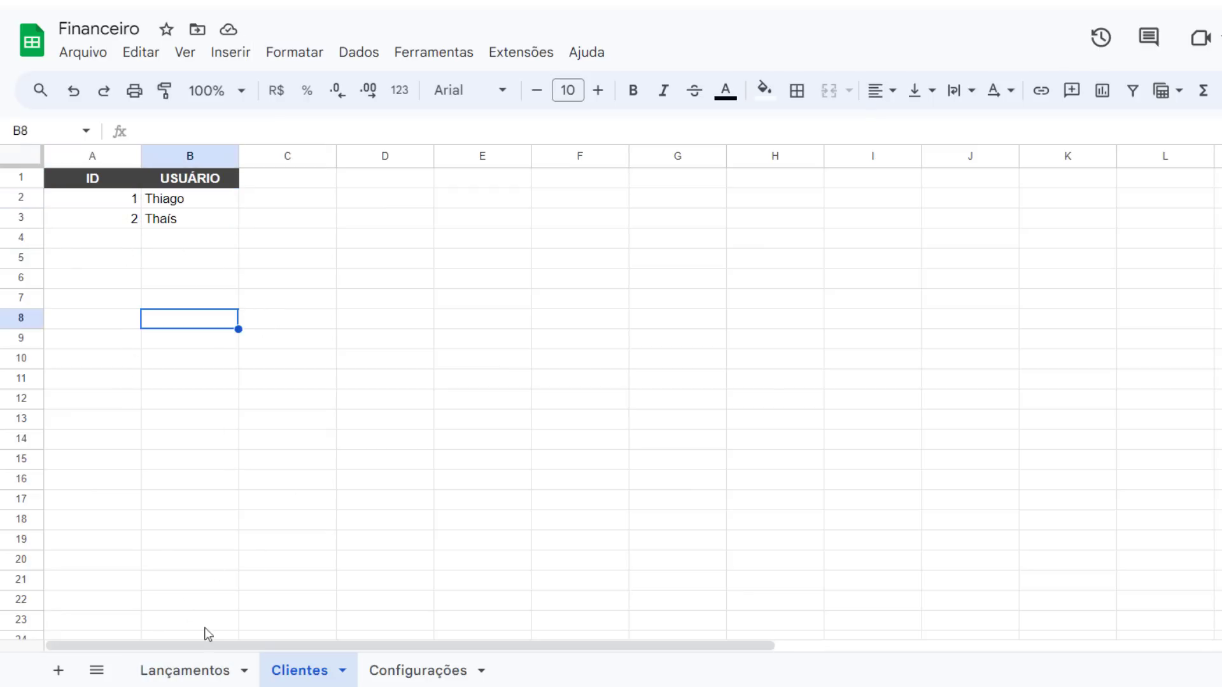
left_click(204, 668)
left_click(984, 198)
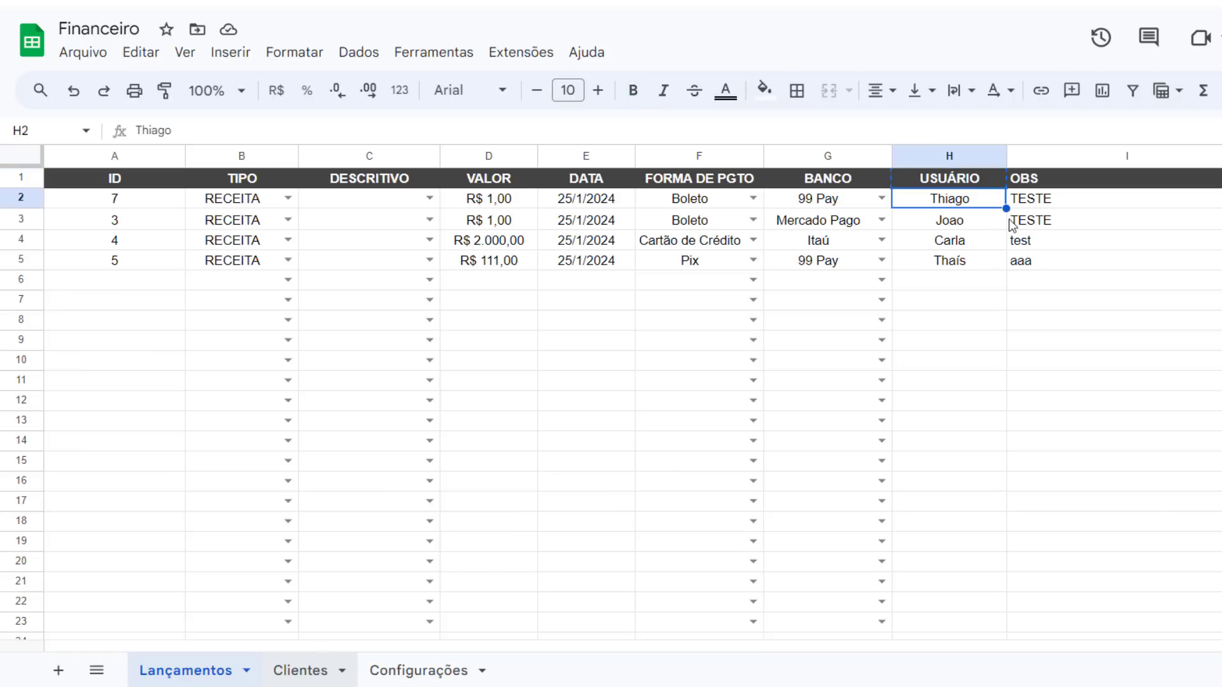
type("1")
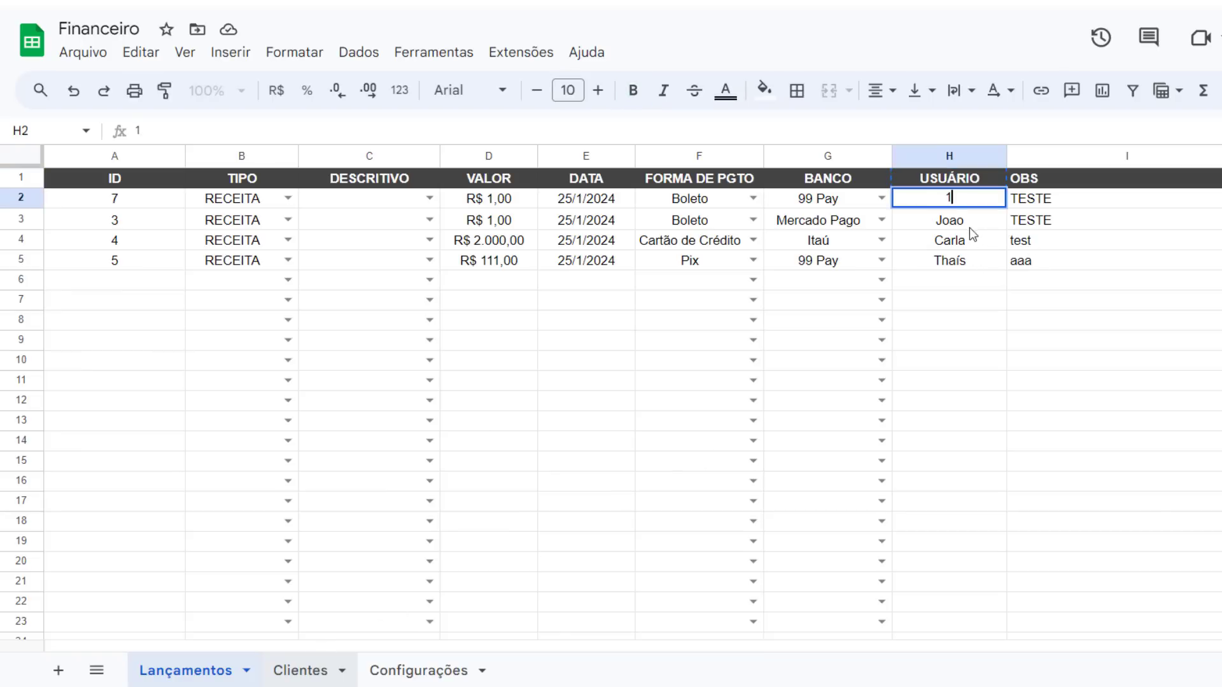
key("Return")
type("2")
key("Return")
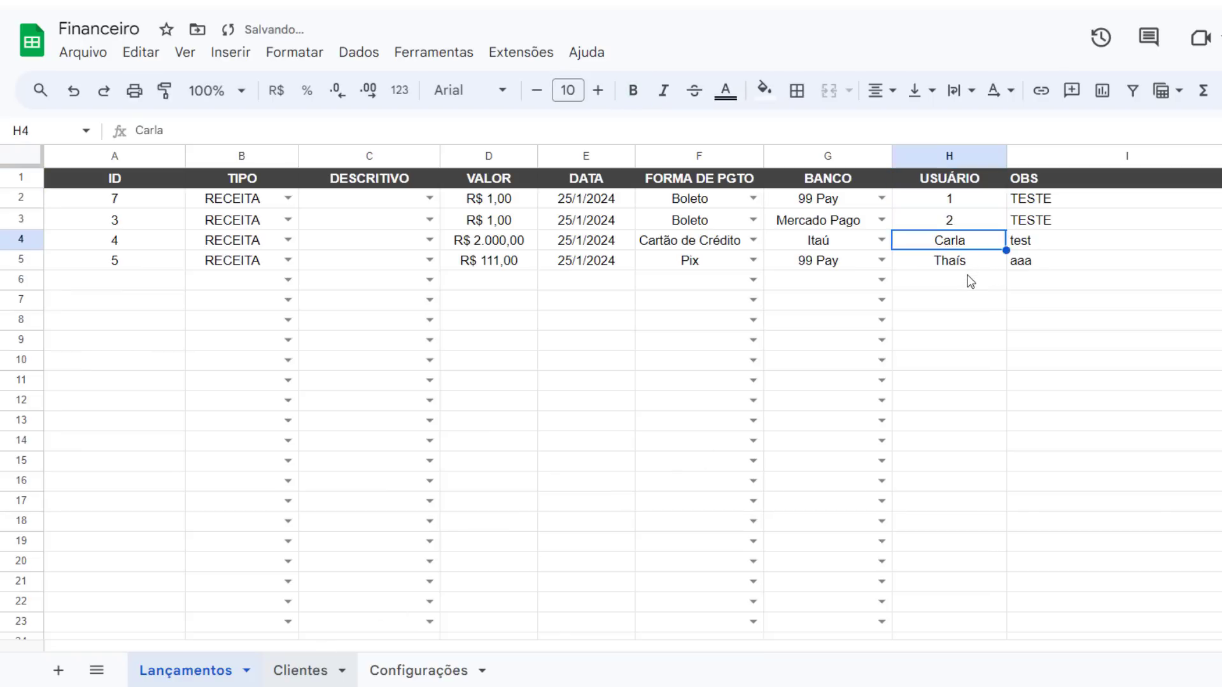
Compare the USUÁRIO IDs in Lançamentos with the rows of the Clientes table
left_click(961, 205)
left_click(336, 665)
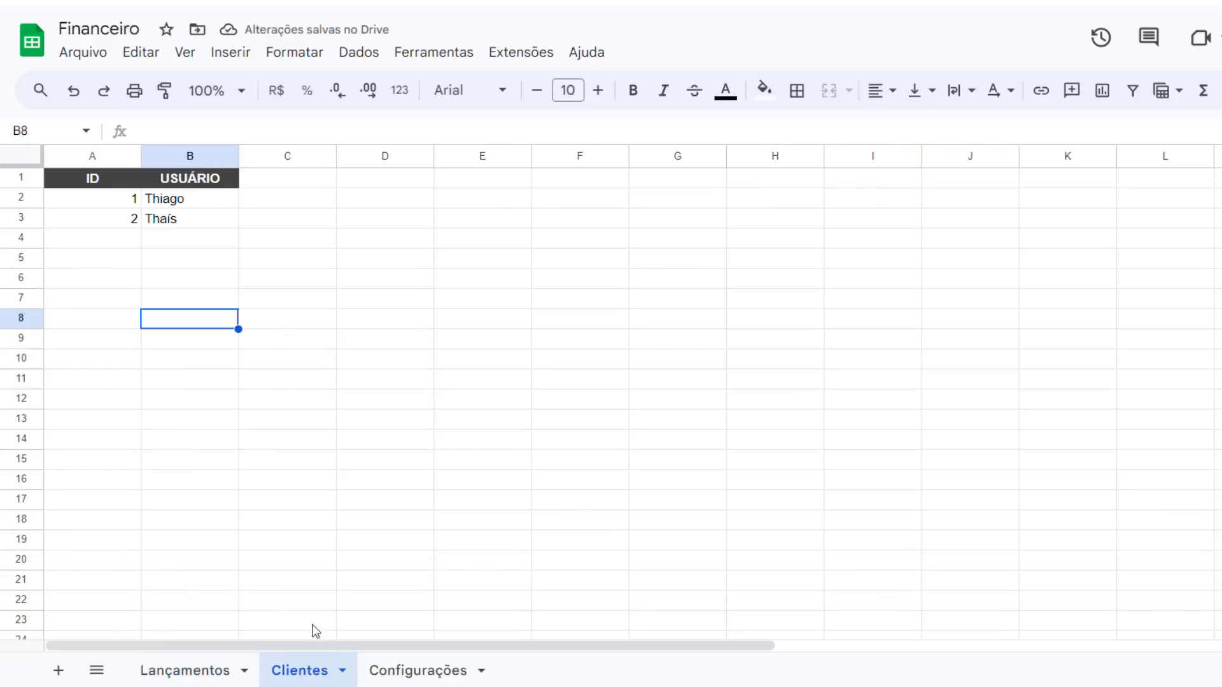
left_click(181, 202)
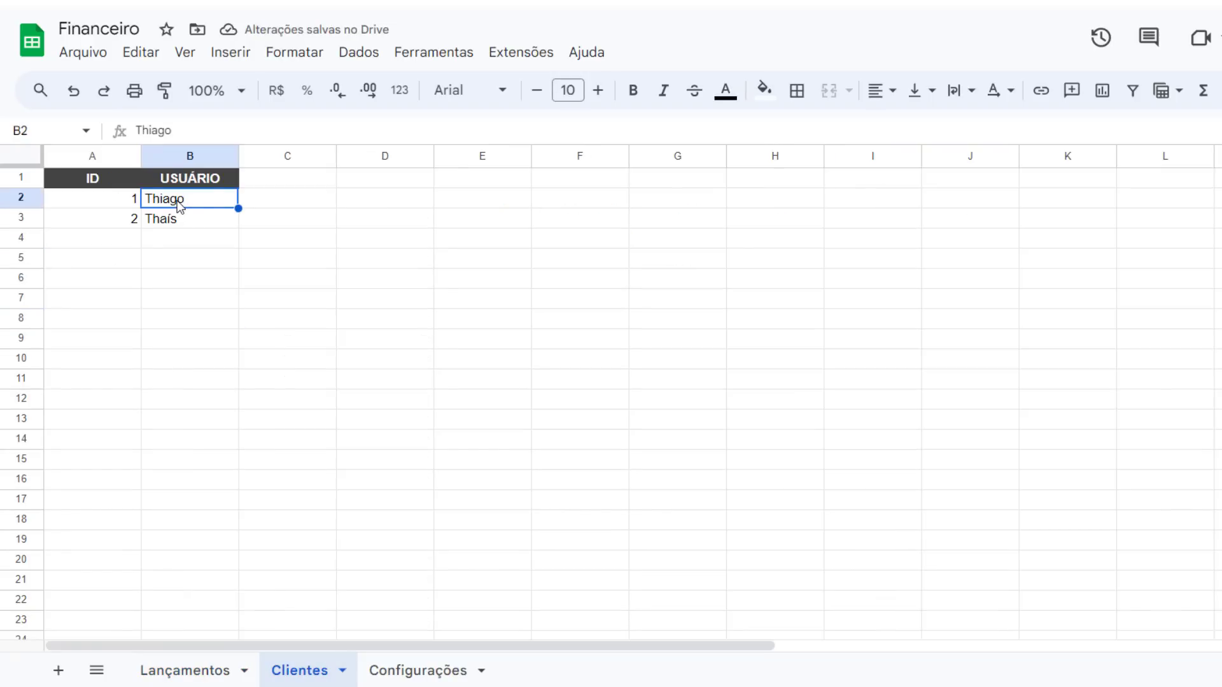
left_click(205, 673)
left_click(934, 220)
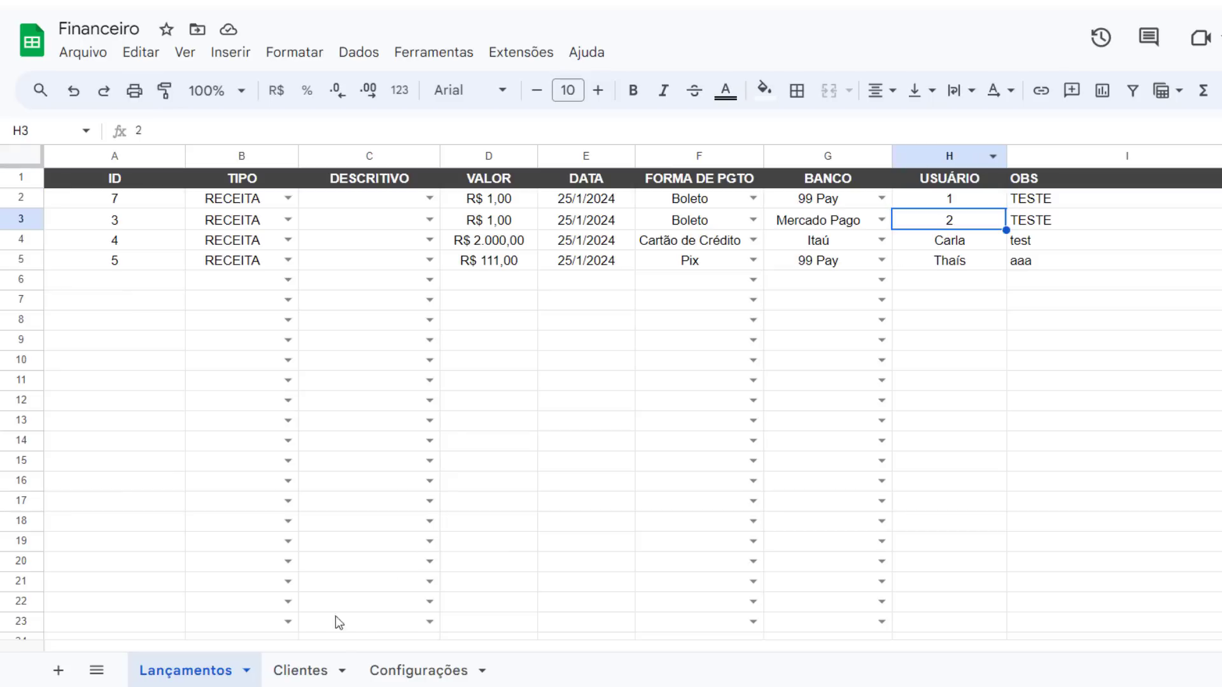
left_click(326, 681)
left_click(174, 221)
left_click(105, 222)
left_click(198, 227)
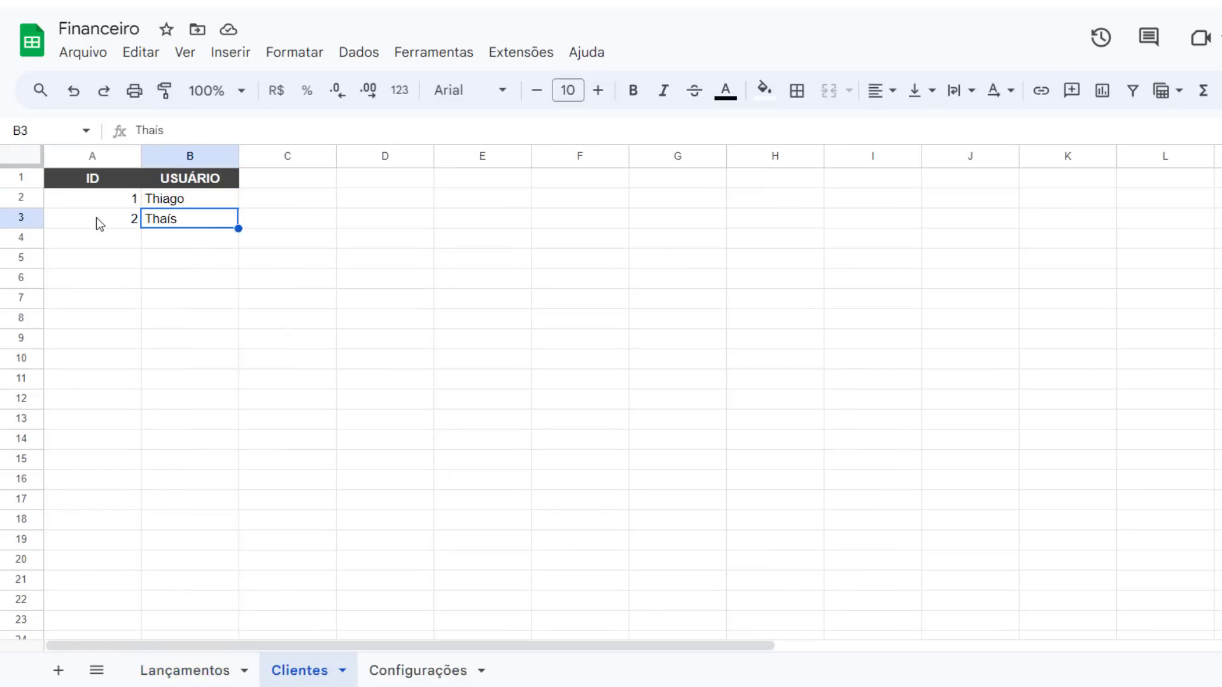
left_click(100, 224)
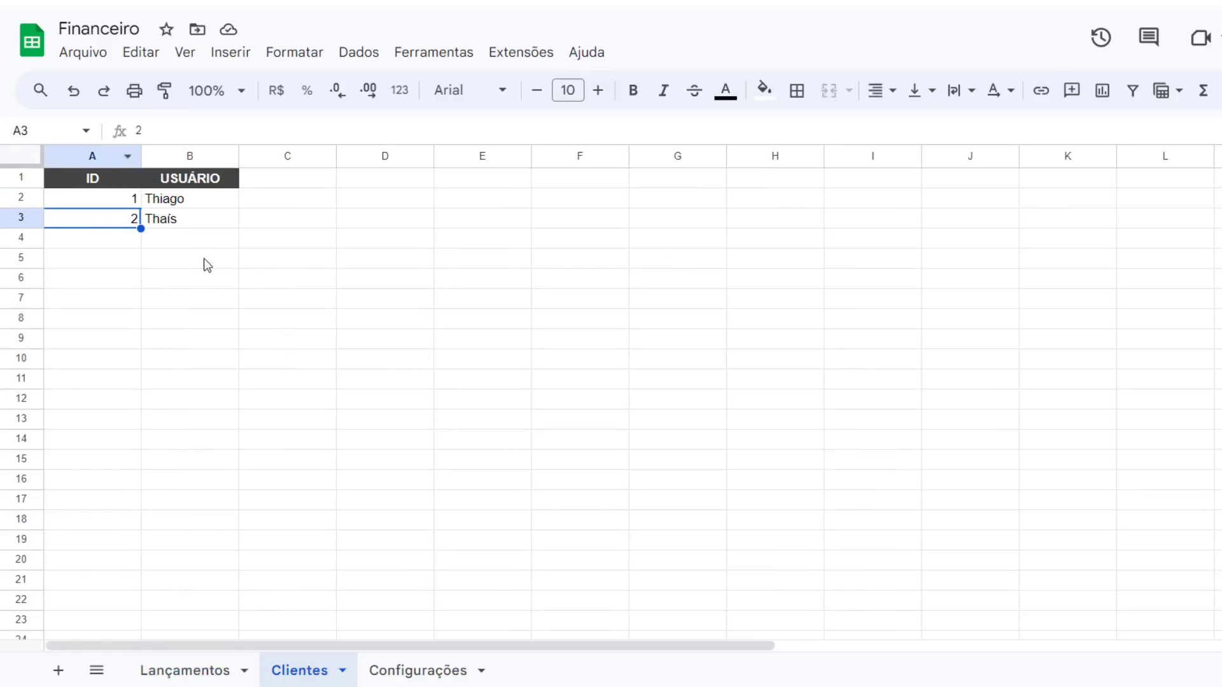
left_click(200, 682)
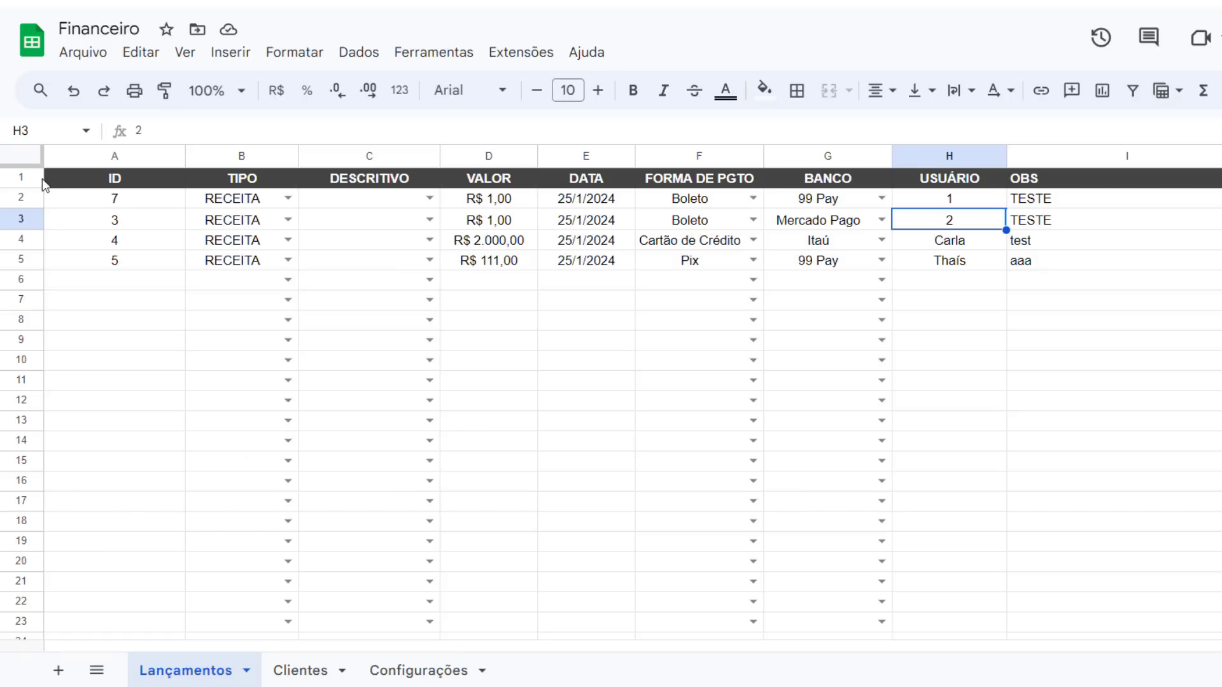
Clear the contents of rows 2 to 5 in the Lançamentos sheet
left_click_drag(21, 197, 21, 256)
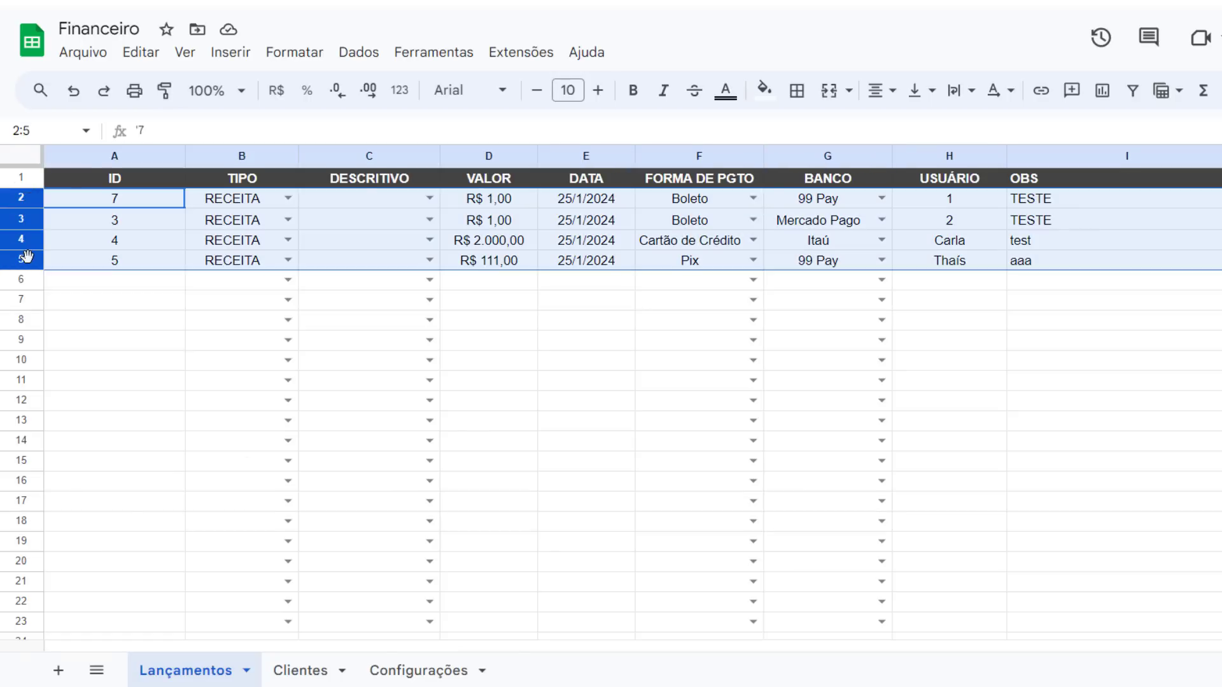
key("Delete")
left_click(1009, 258)
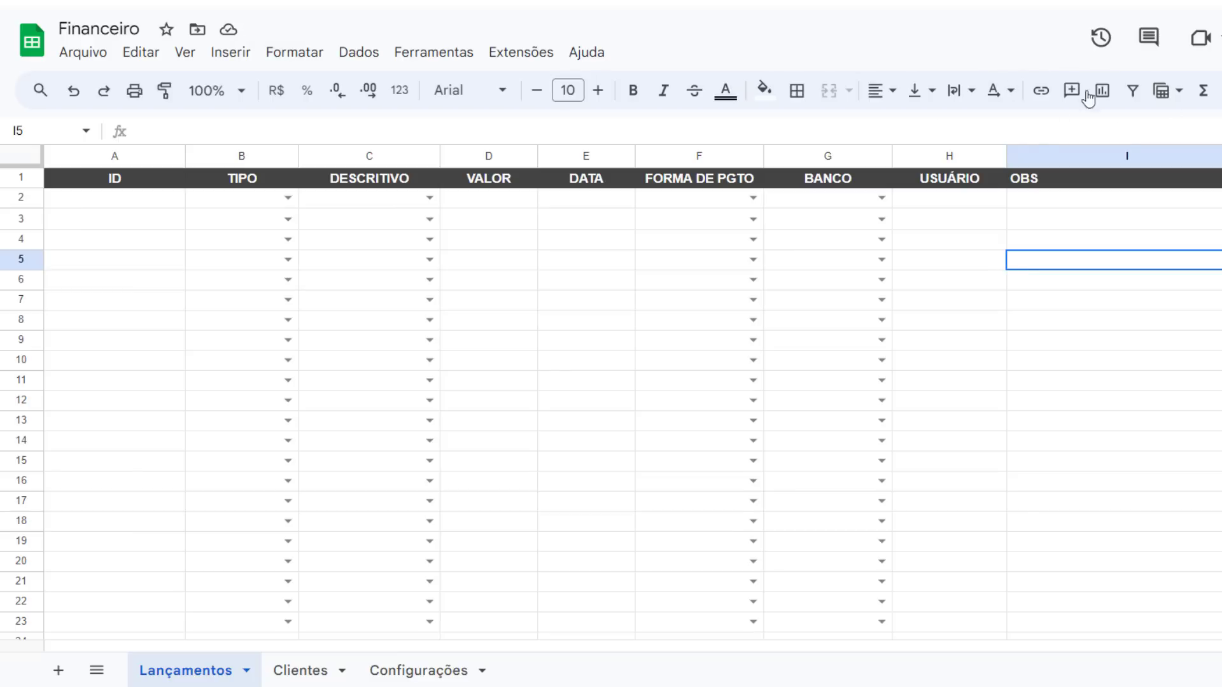
Insert a column right of USUÁRIO and title it CPF DO USUÁRIO
left_click(968, 158)
right_click(968, 159)
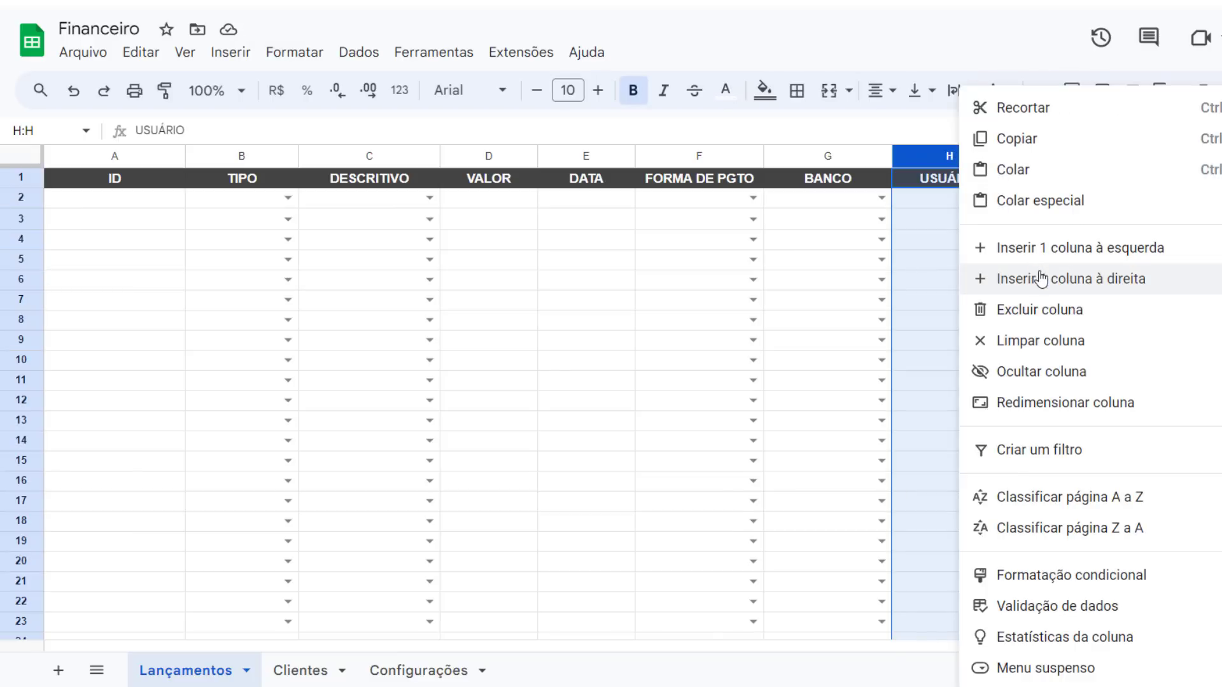
left_click(1044, 278)
left_click(1056, 190)
key("Caps_Lock")
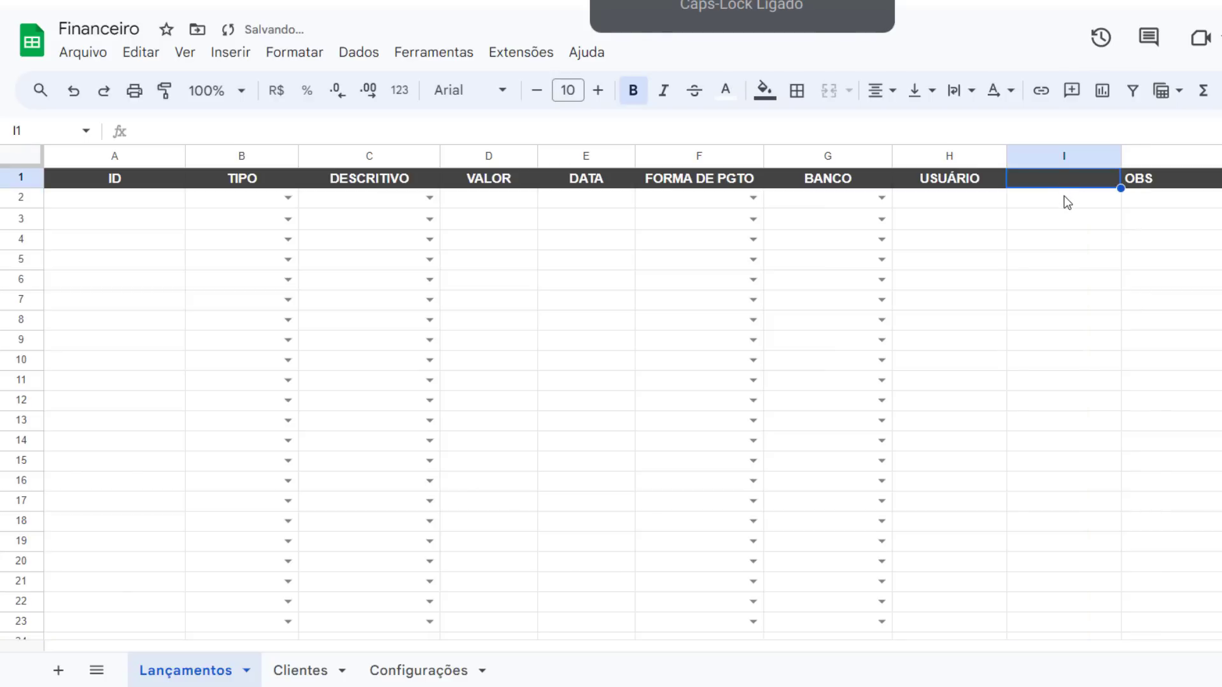
type("CPF DO USUÁRIO")
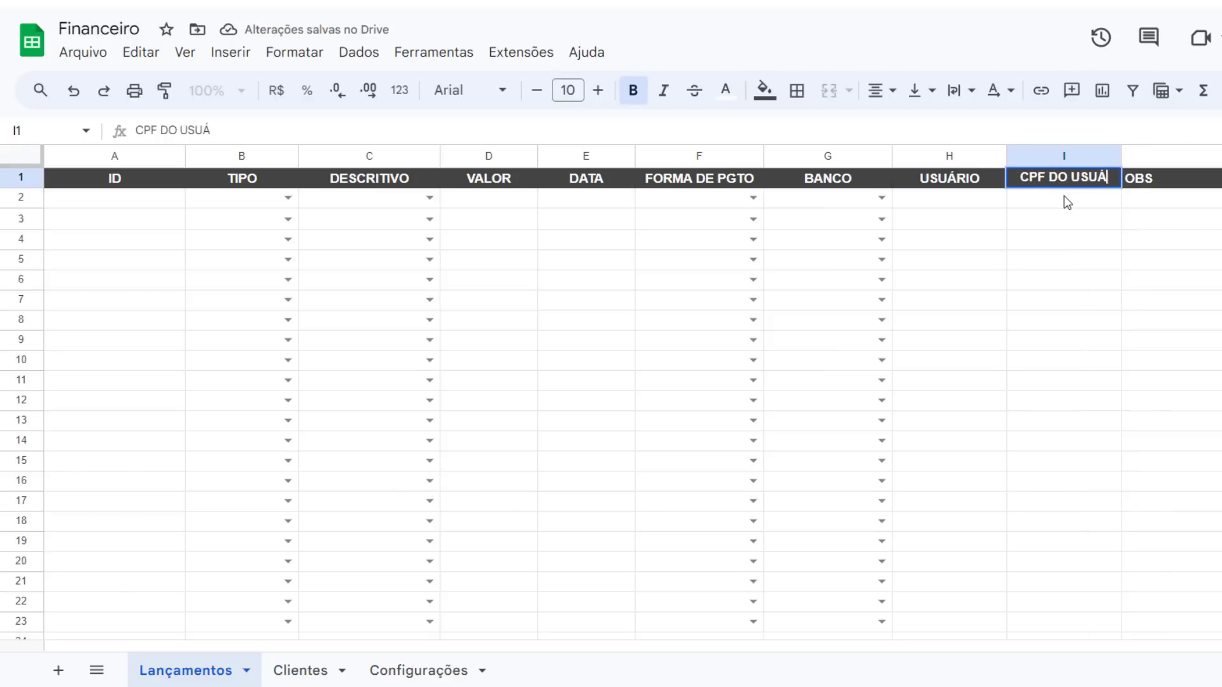
In the Clientes sheet, add a third header column styled like USUÁRIO and title it CPF
key("Return")
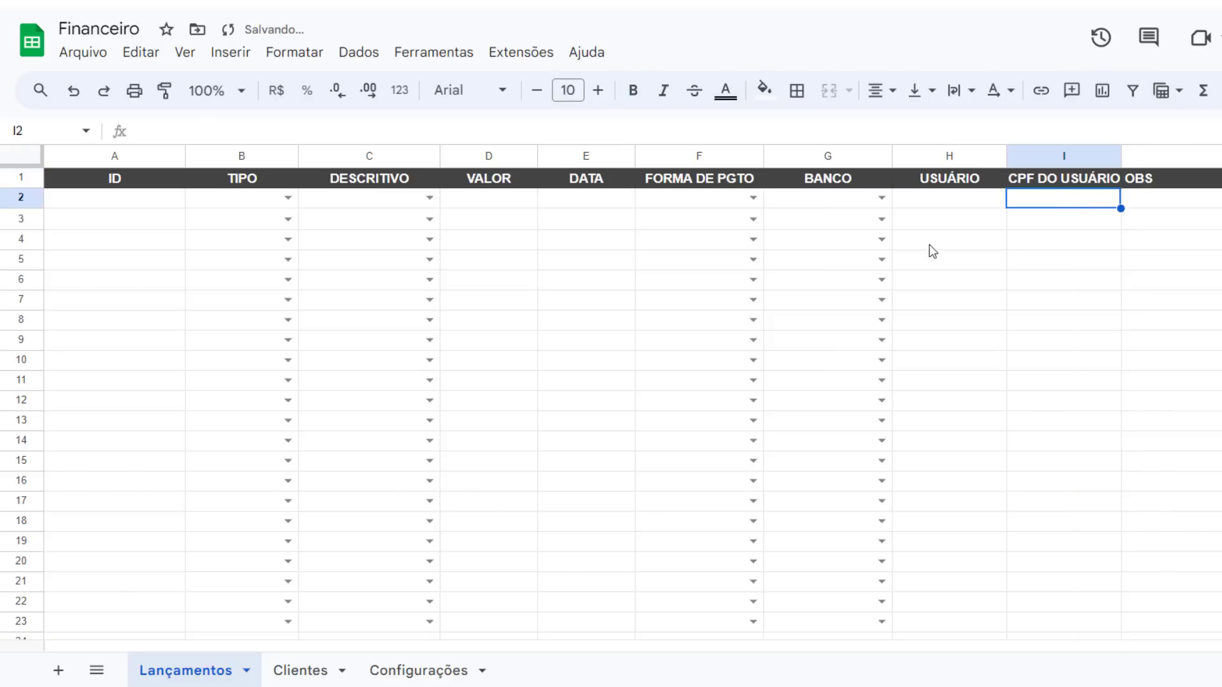
left_click(320, 672)
left_click(216, 178)
key("ctrl+c")
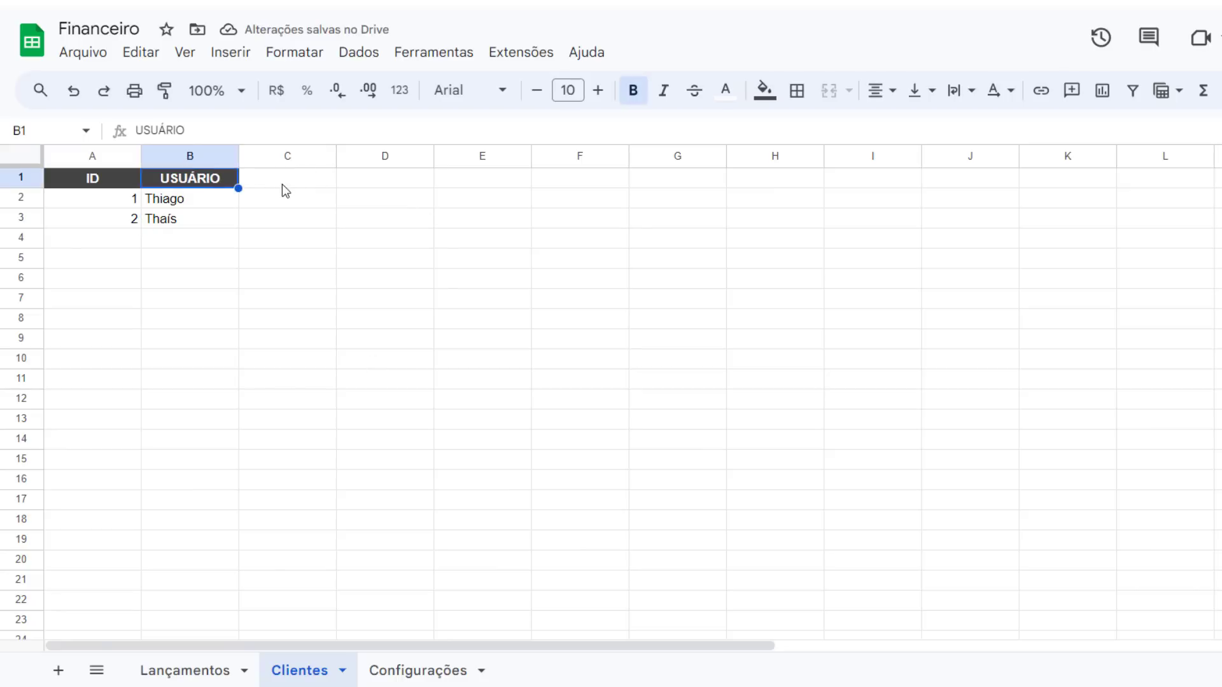
left_click(282, 184)
key("ctrl+v")
key("Down")
key("Down")
left_click(296, 182)
type("C")
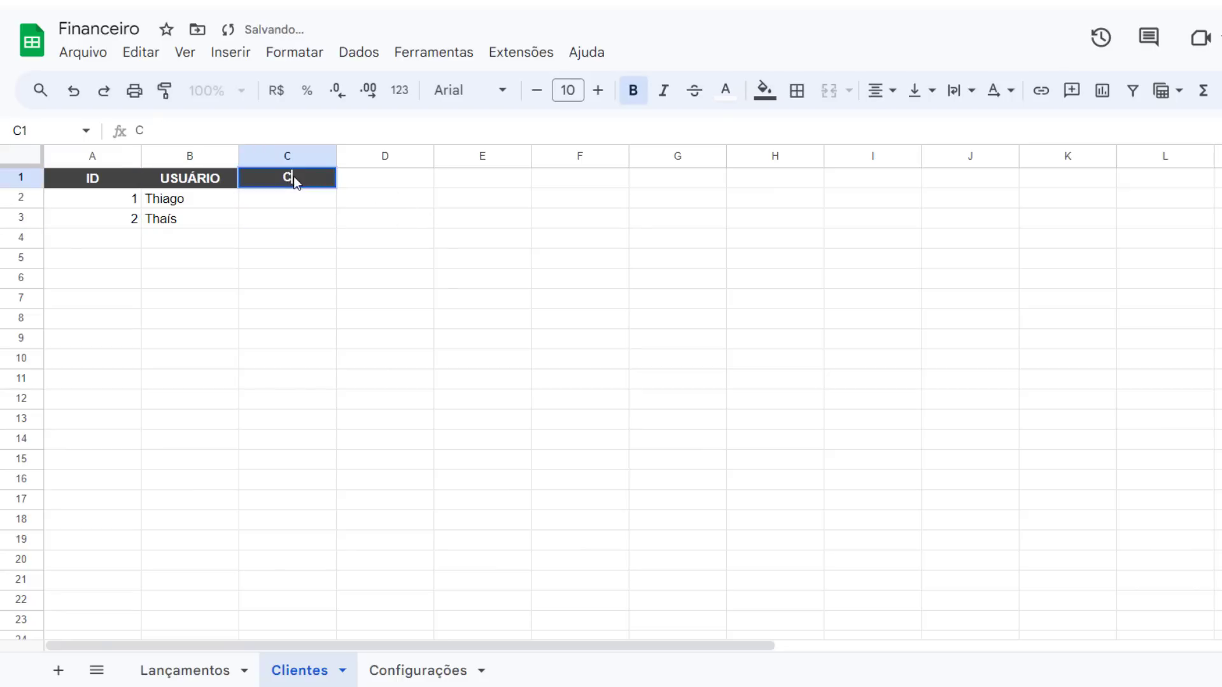
type("PF U")
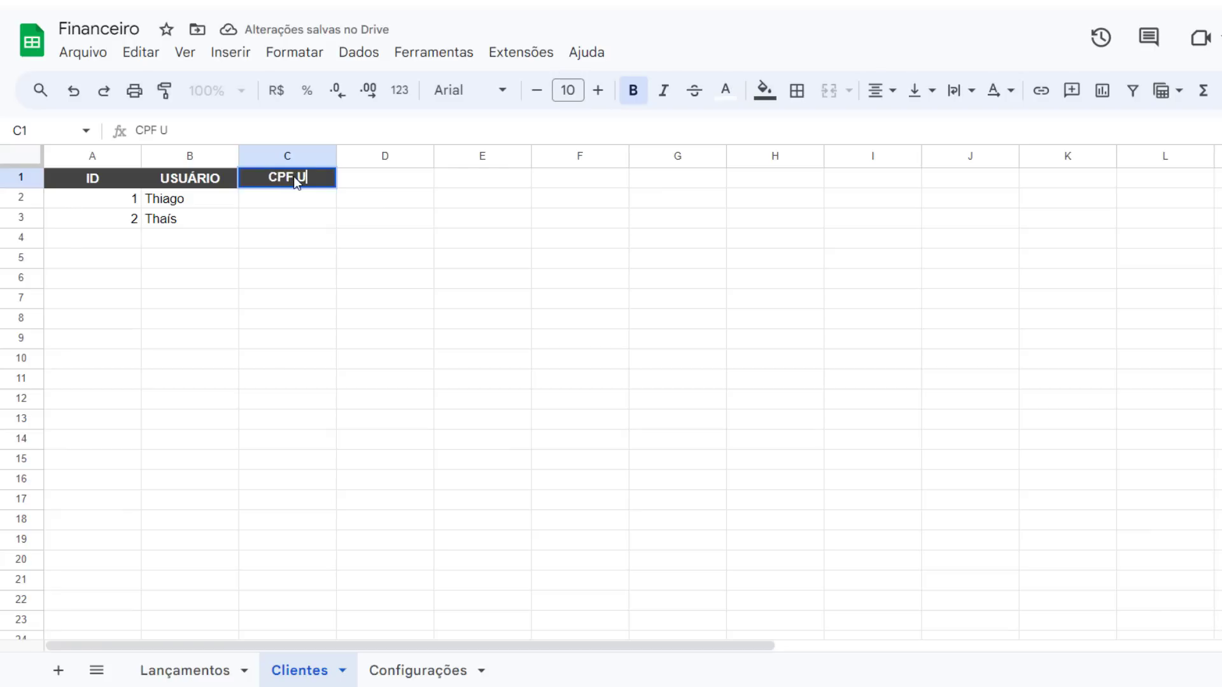
key("BackSpace")
key("BackSpace")
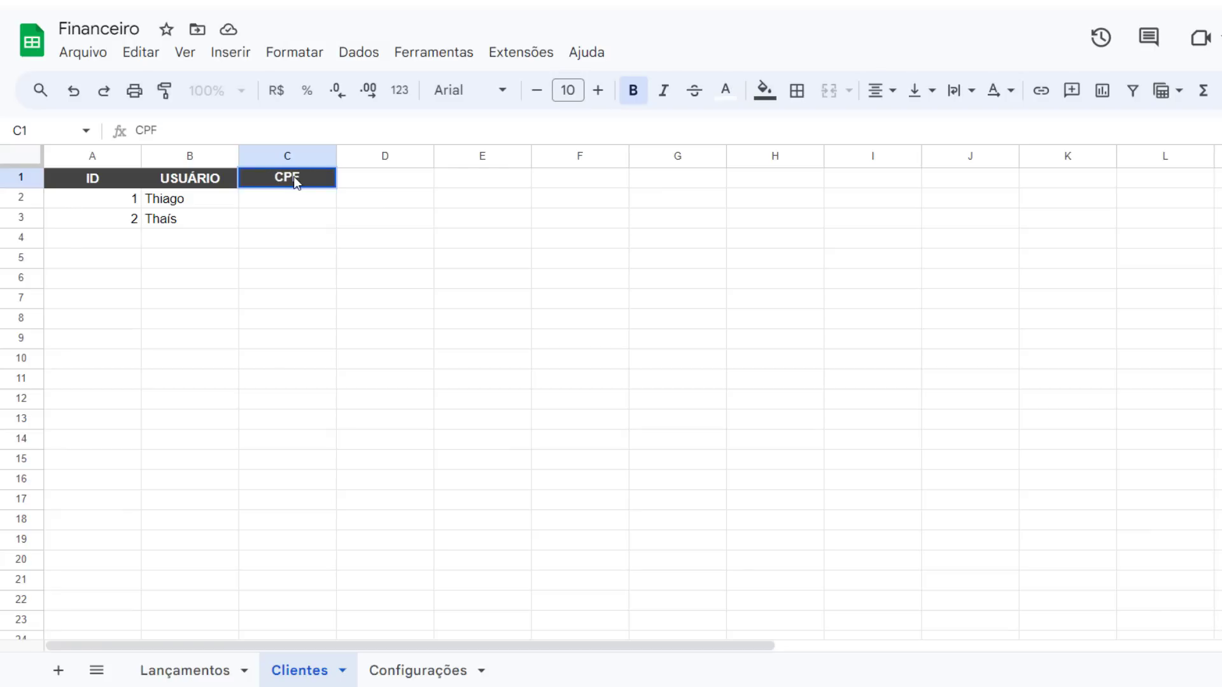
key("Return")
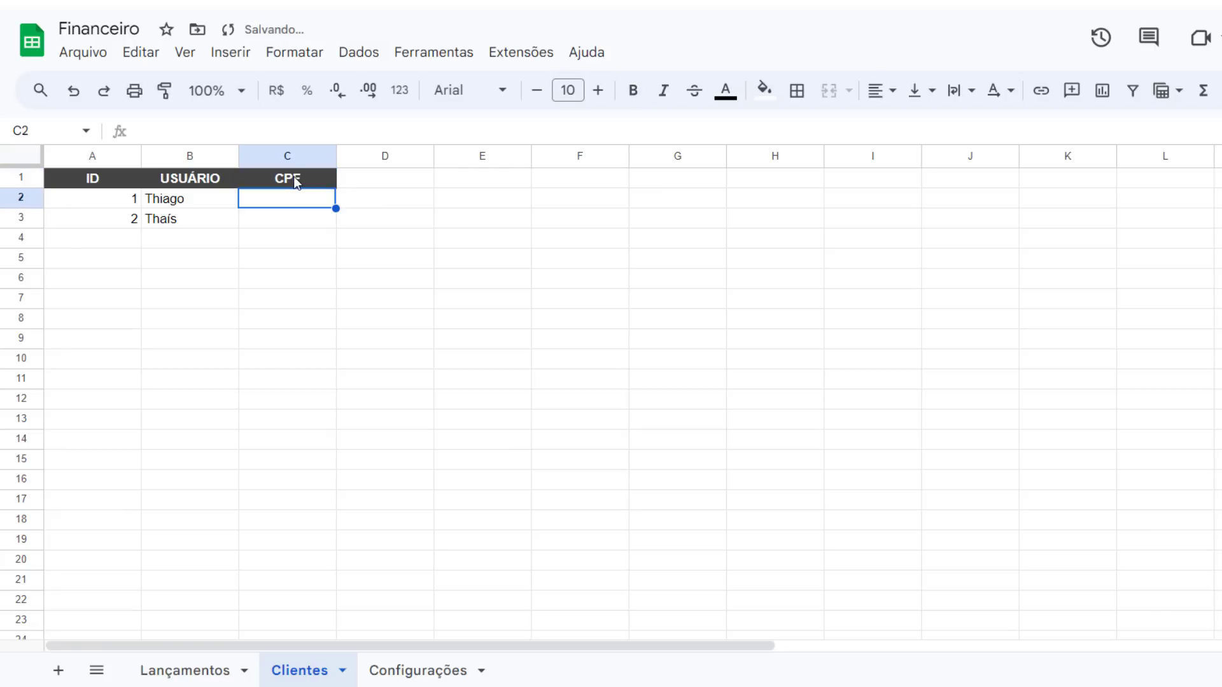
Enter a CPF value for each of the two clients in the CPF column
type("123")
key("Return")
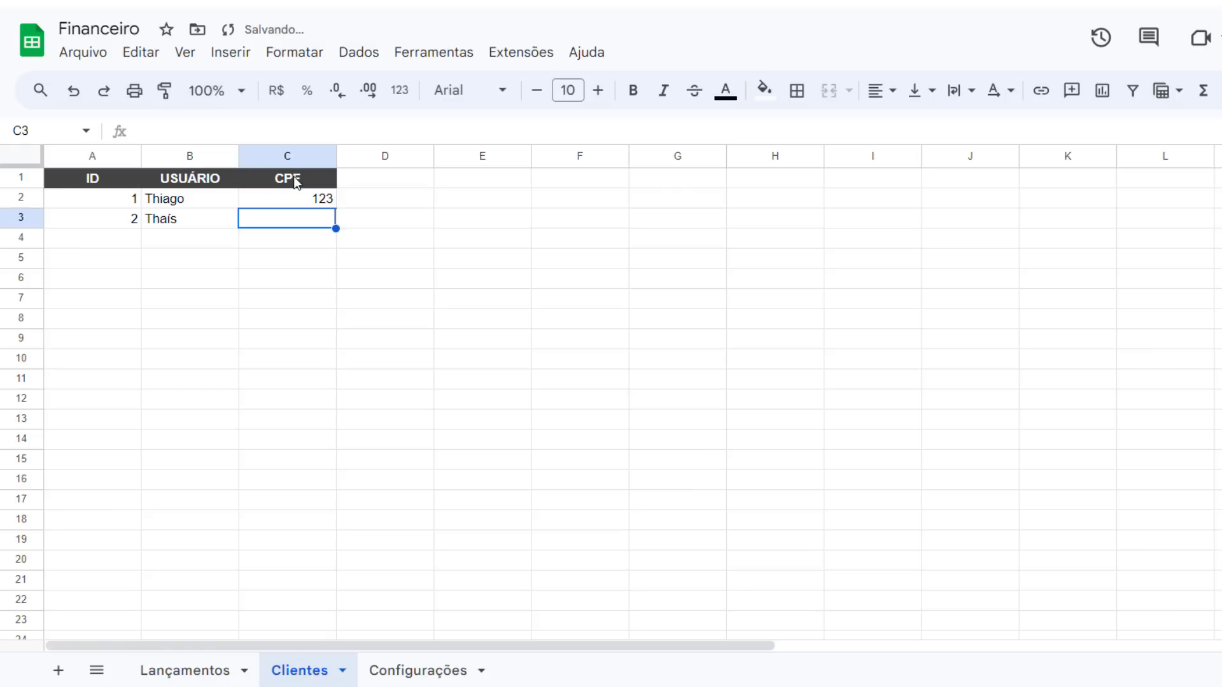
type("789")
key("Return")
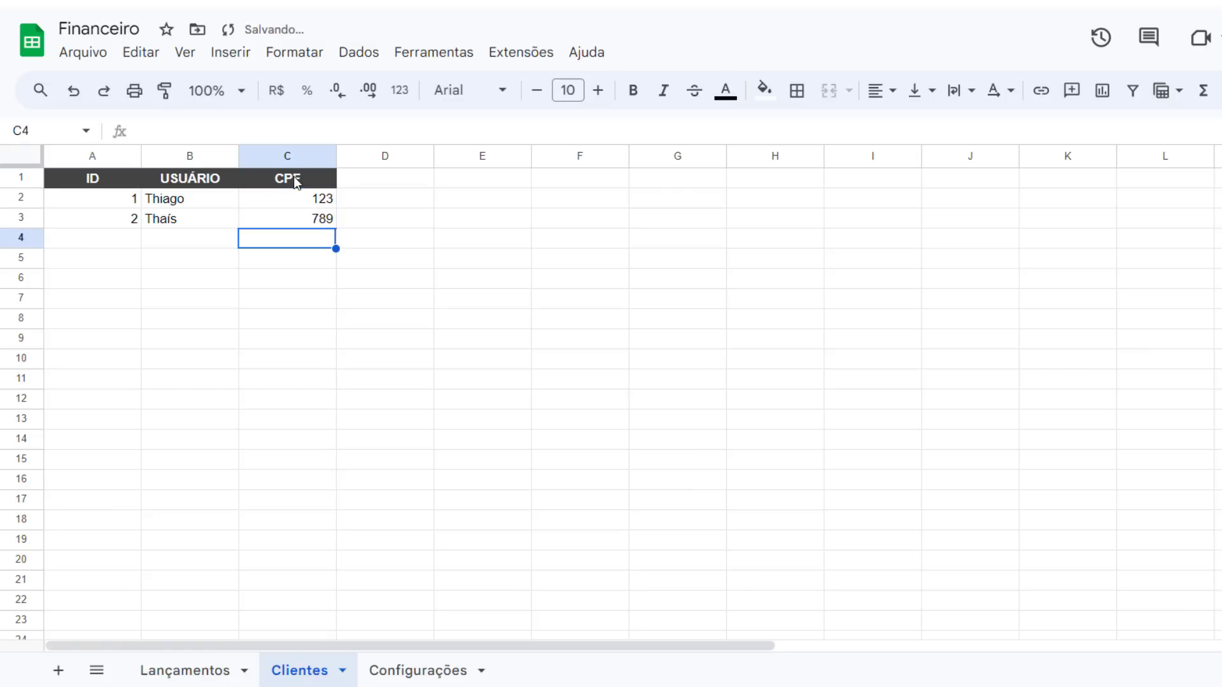
Switch to the AppSheet editor and add the Clientes worksheet of the Financeiro spreadsheet as a new data table
left_click(236, 670)
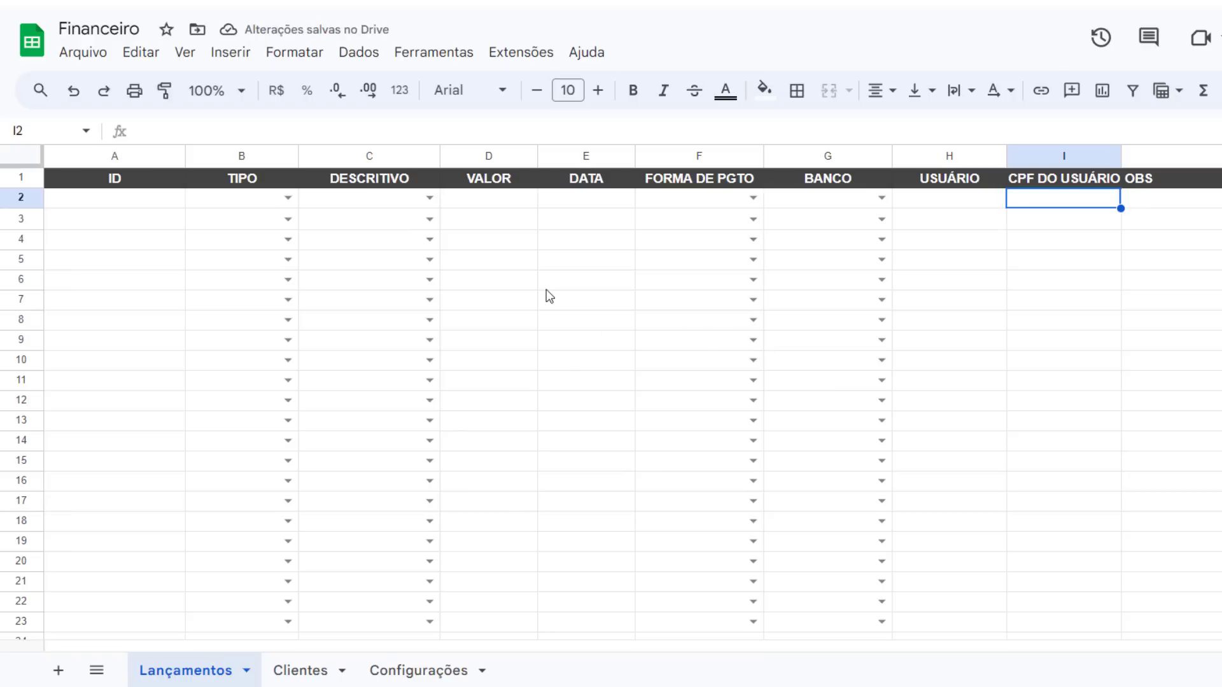
key("ctrl+Tab")
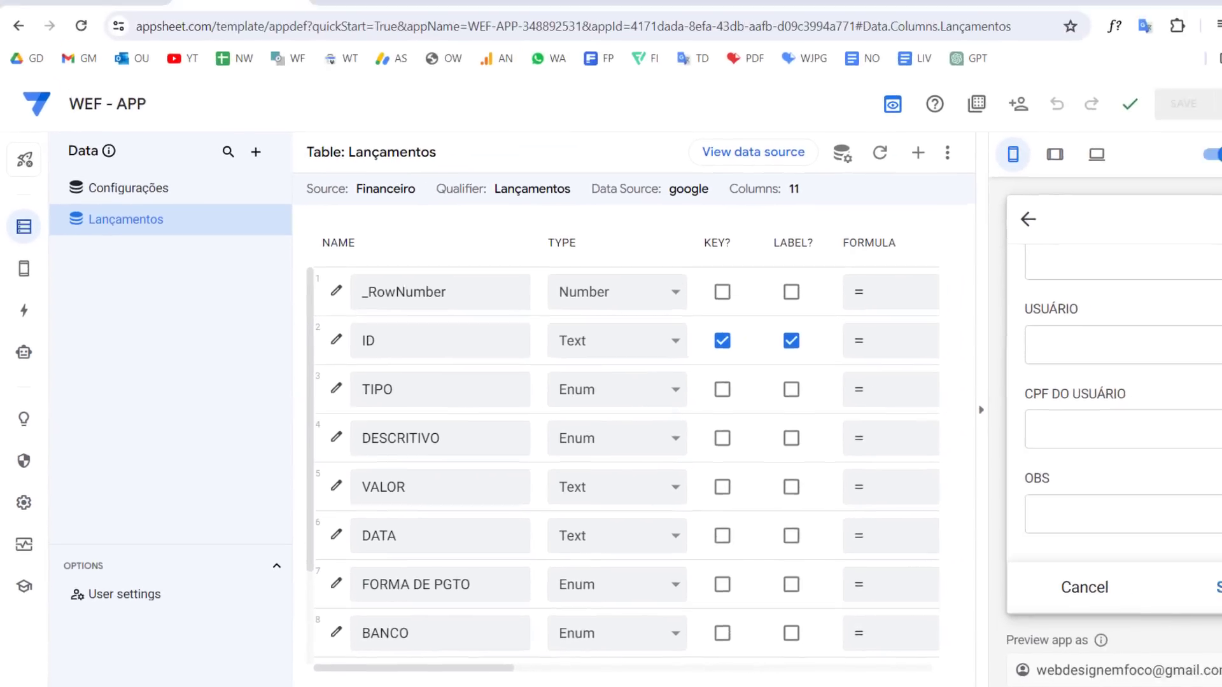
key("ctrl+Tab")
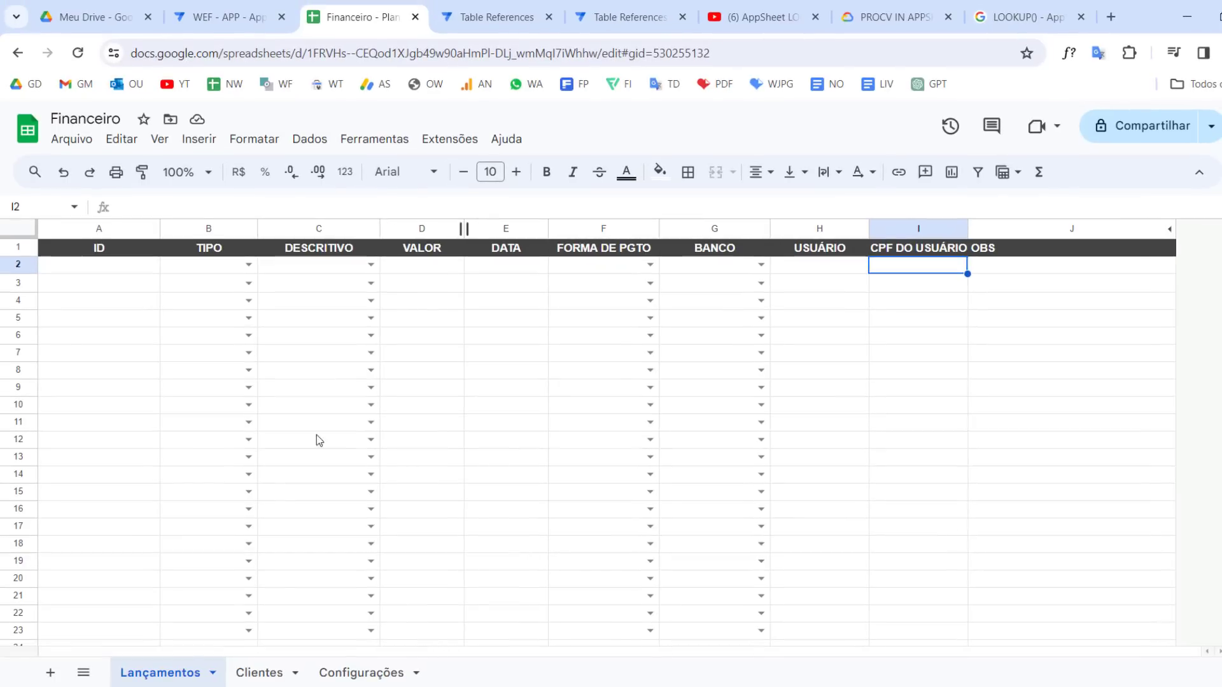
left_click(267, 671)
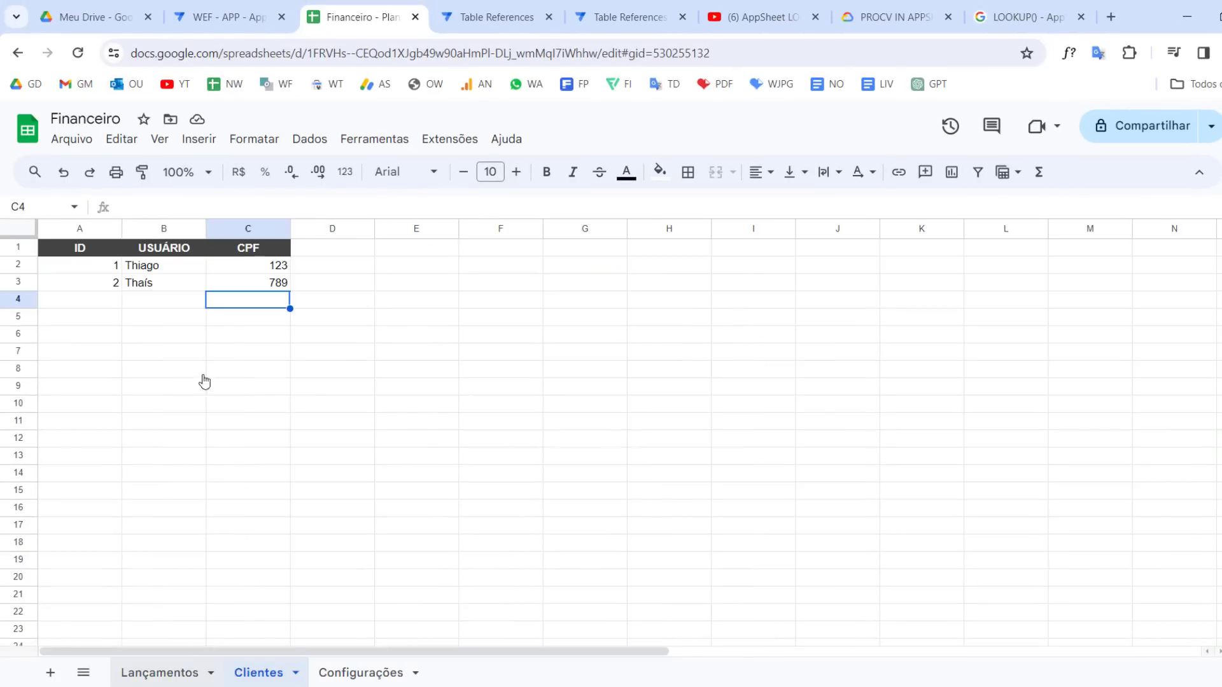
left_click(181, 673)
left_click(206, 5)
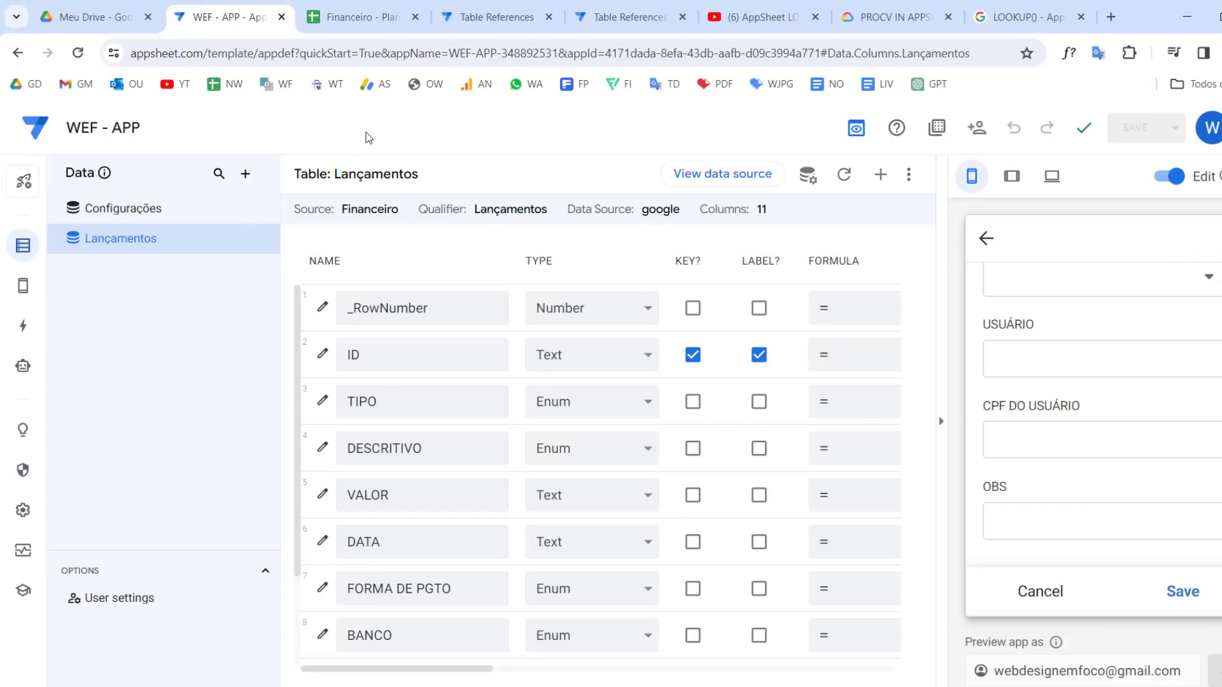
left_click(251, 184)
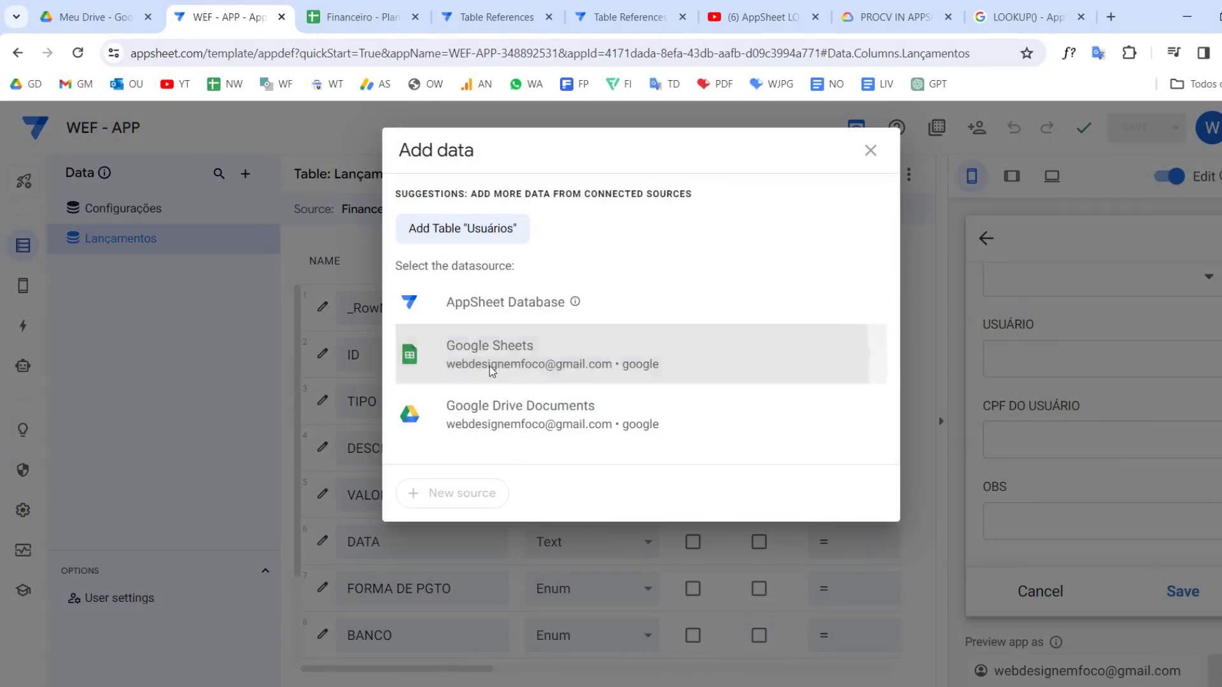
left_click(492, 368)
double_click(368, 460)
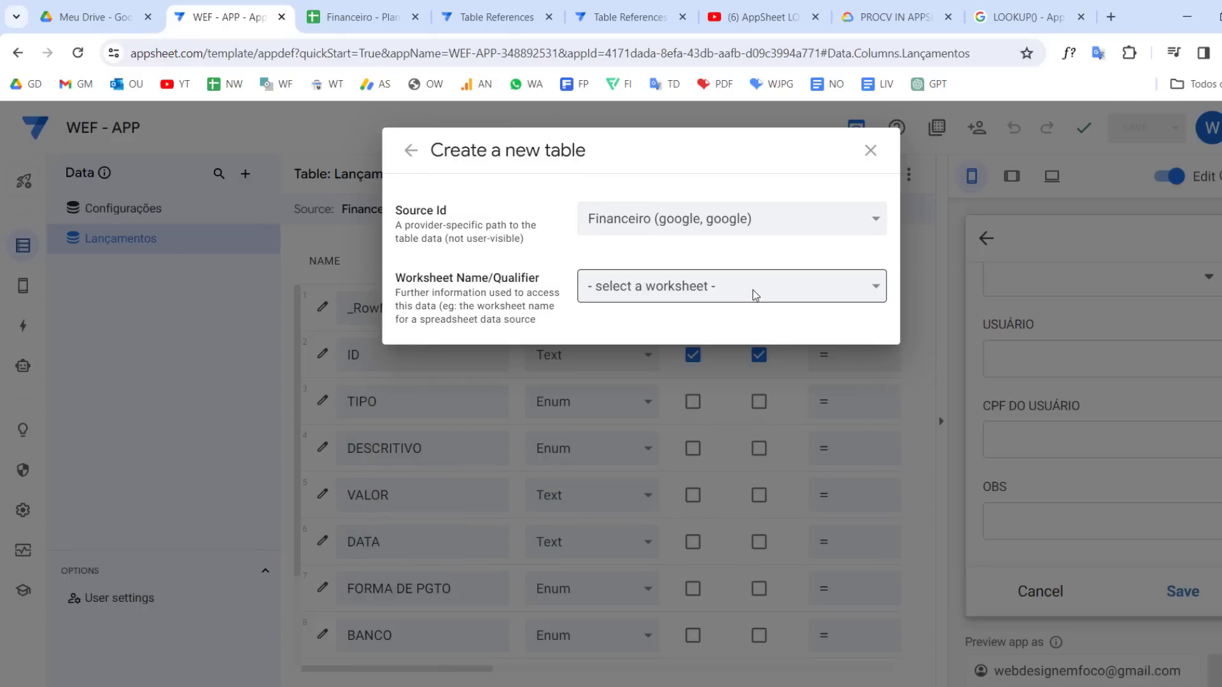
left_click(753, 287)
left_click(636, 346)
left_click(837, 452)
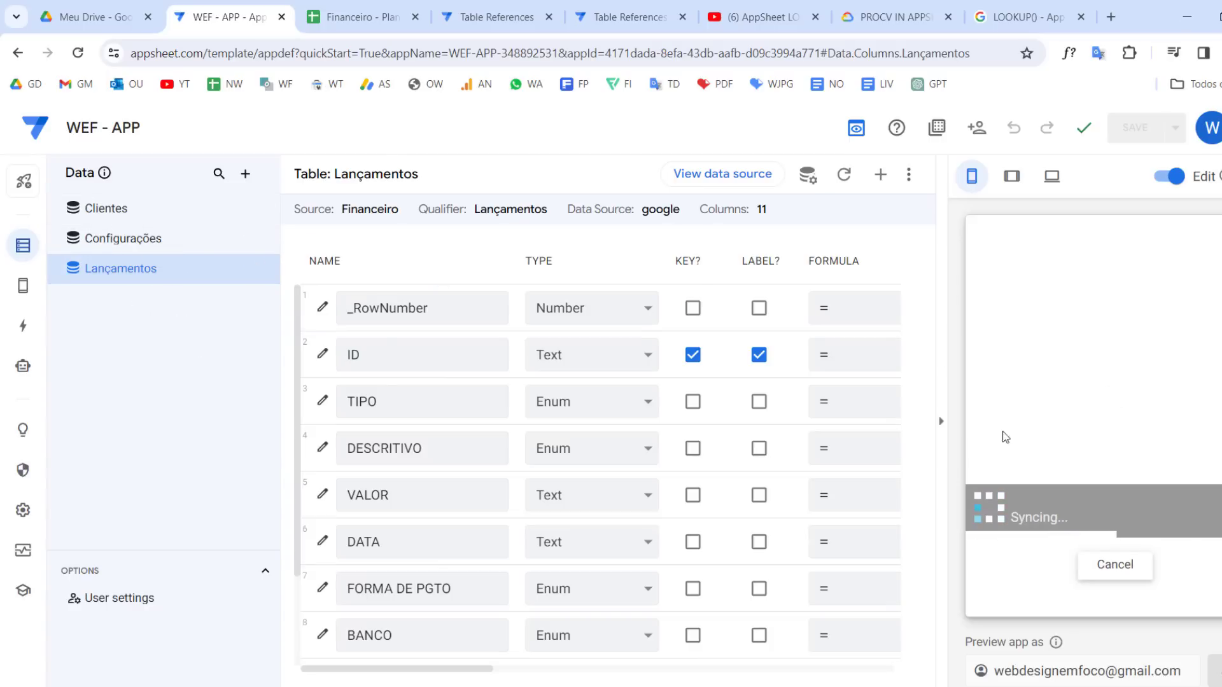
Change the Lançamentos USUÁRIO column type to Ref with Clientes as its source table, and save the app
scroll(1080, 414, "down", 8)
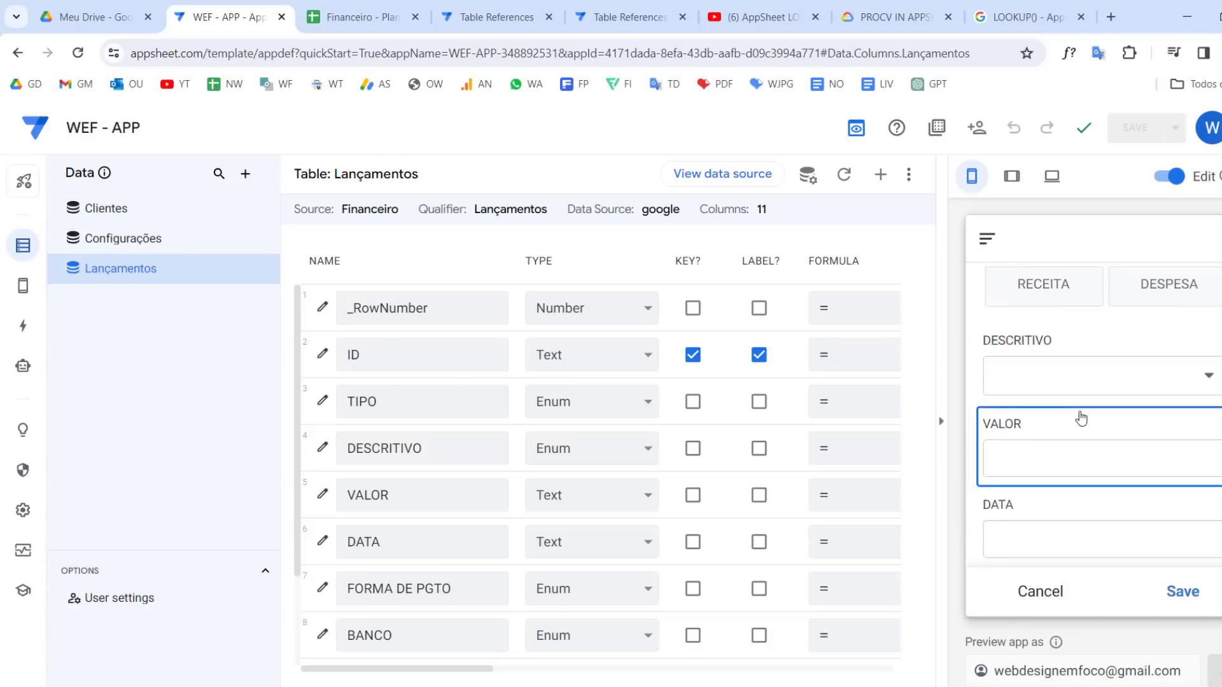
left_click(1091, 413)
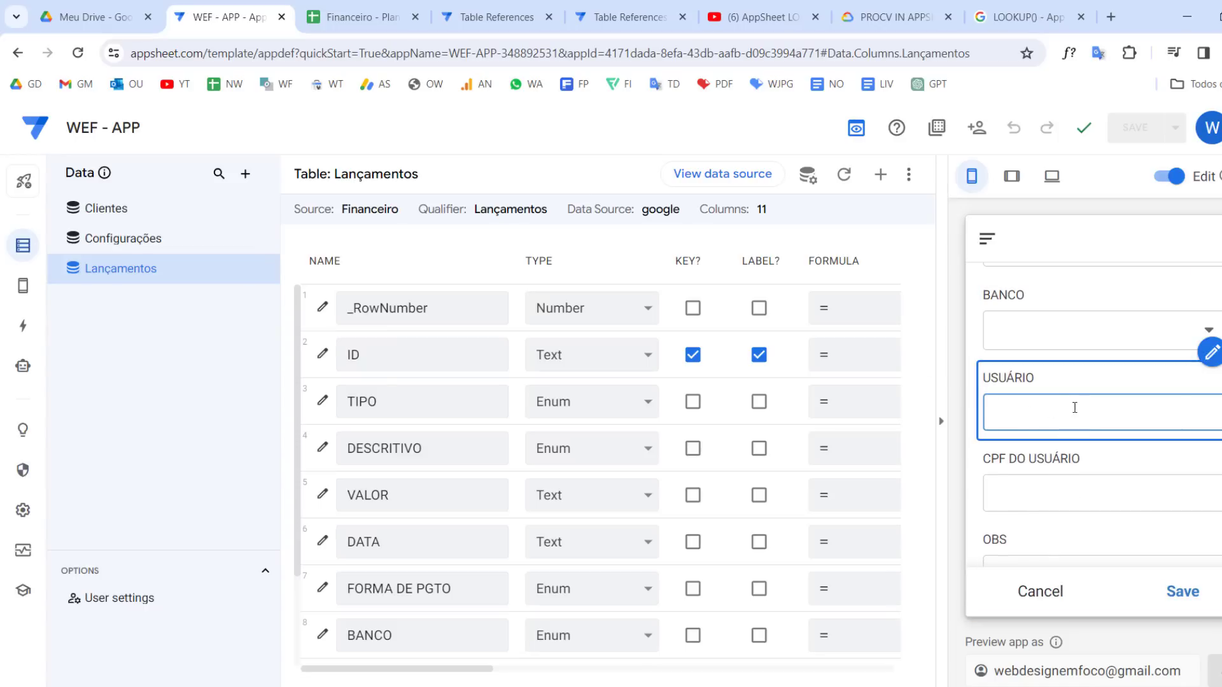
scroll(470, 510, "down", 1)
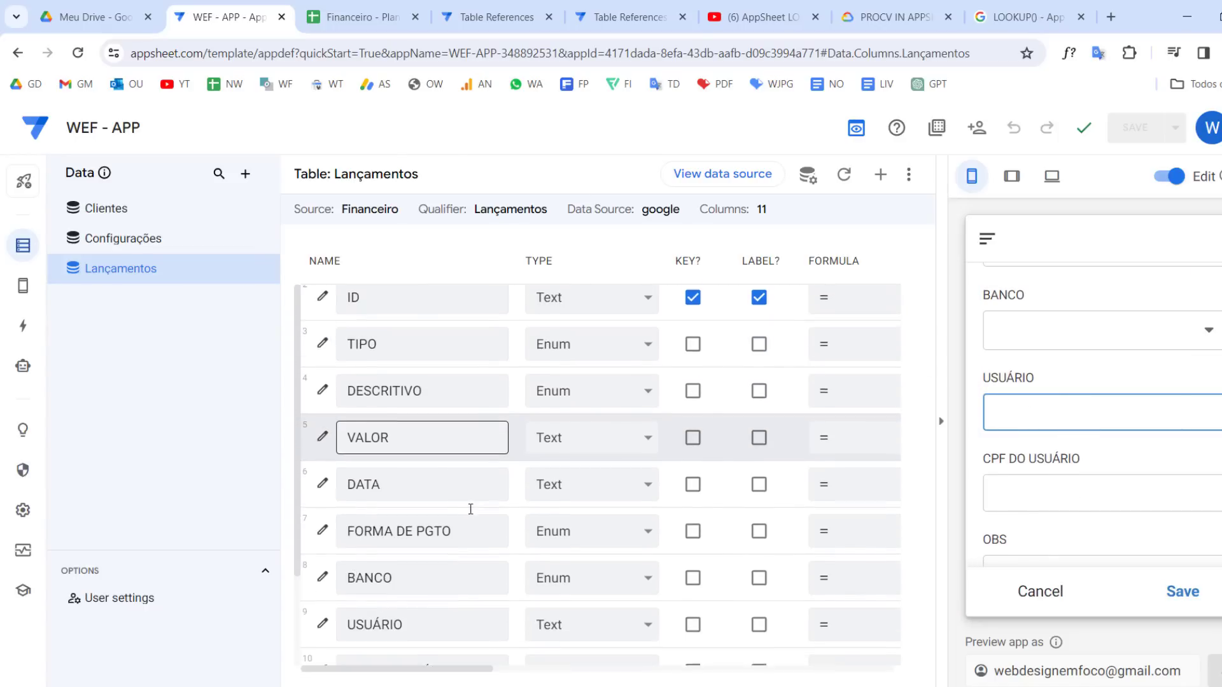
scroll(470, 509, "down", 1)
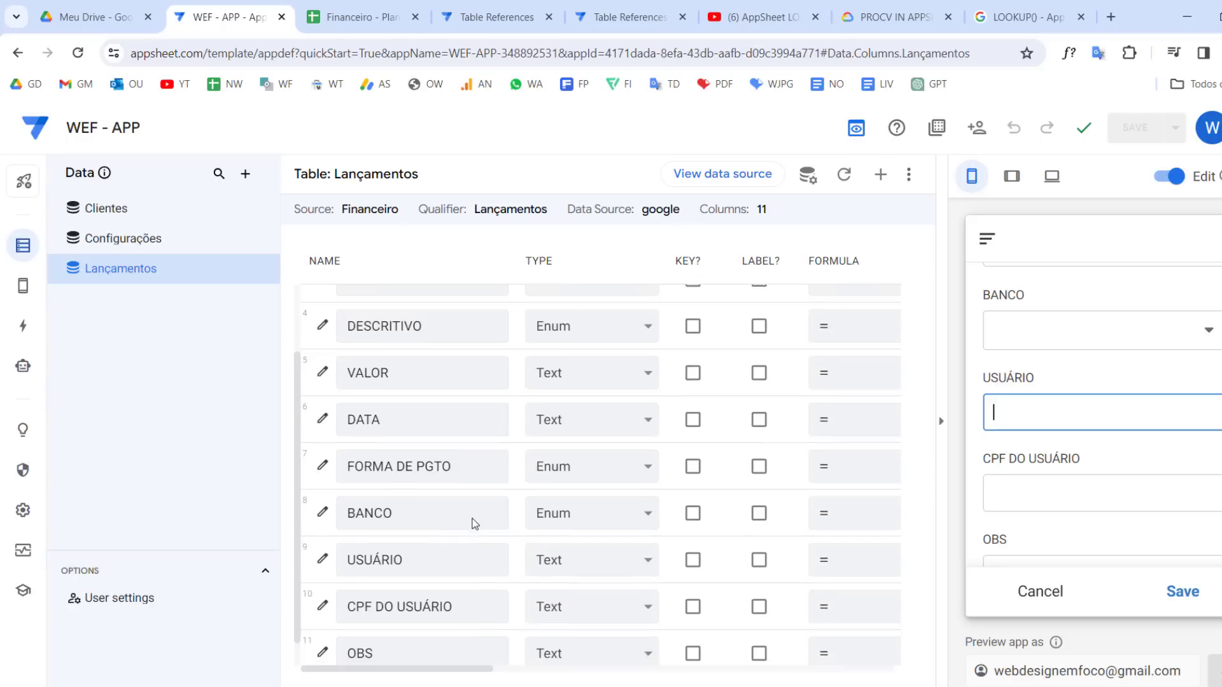
left_click(586, 559)
scroll(583, 490, "down", 1)
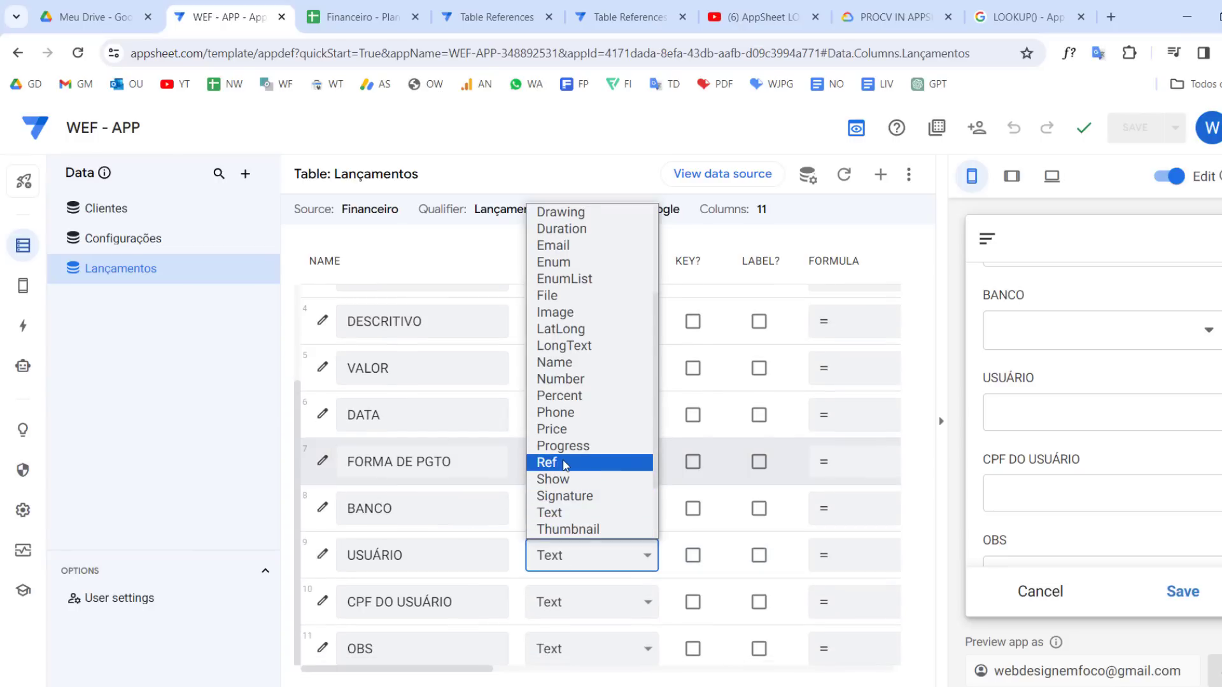
left_click(564, 465)
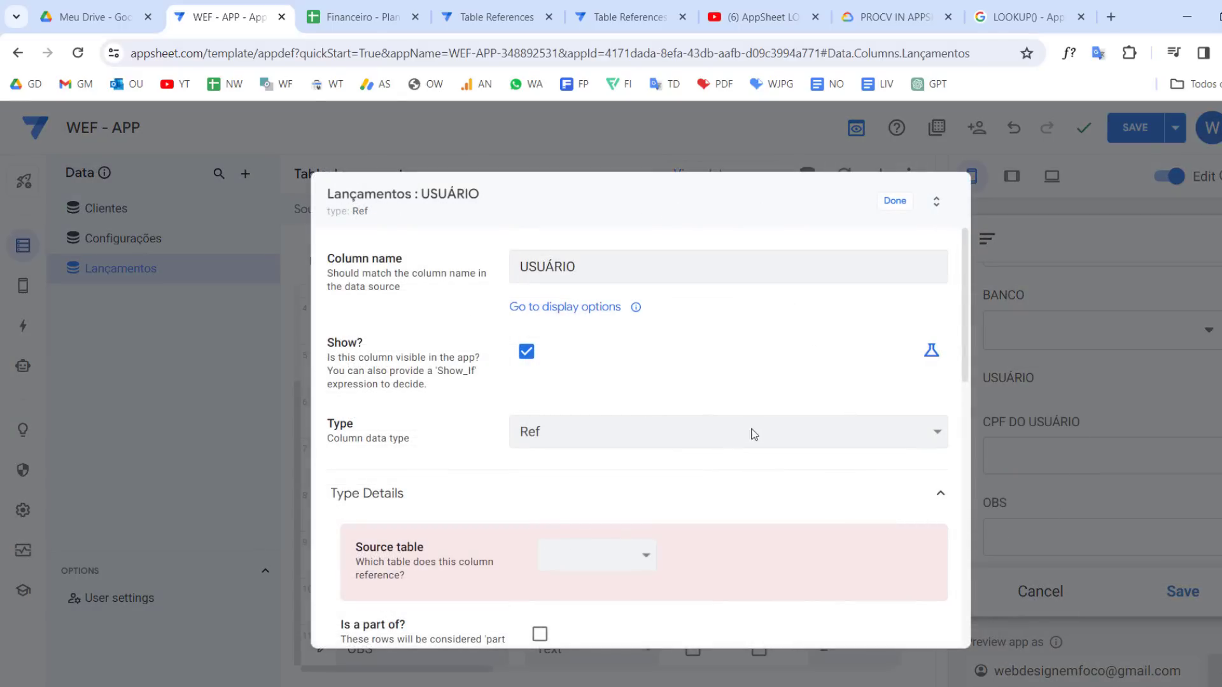
left_click(615, 559)
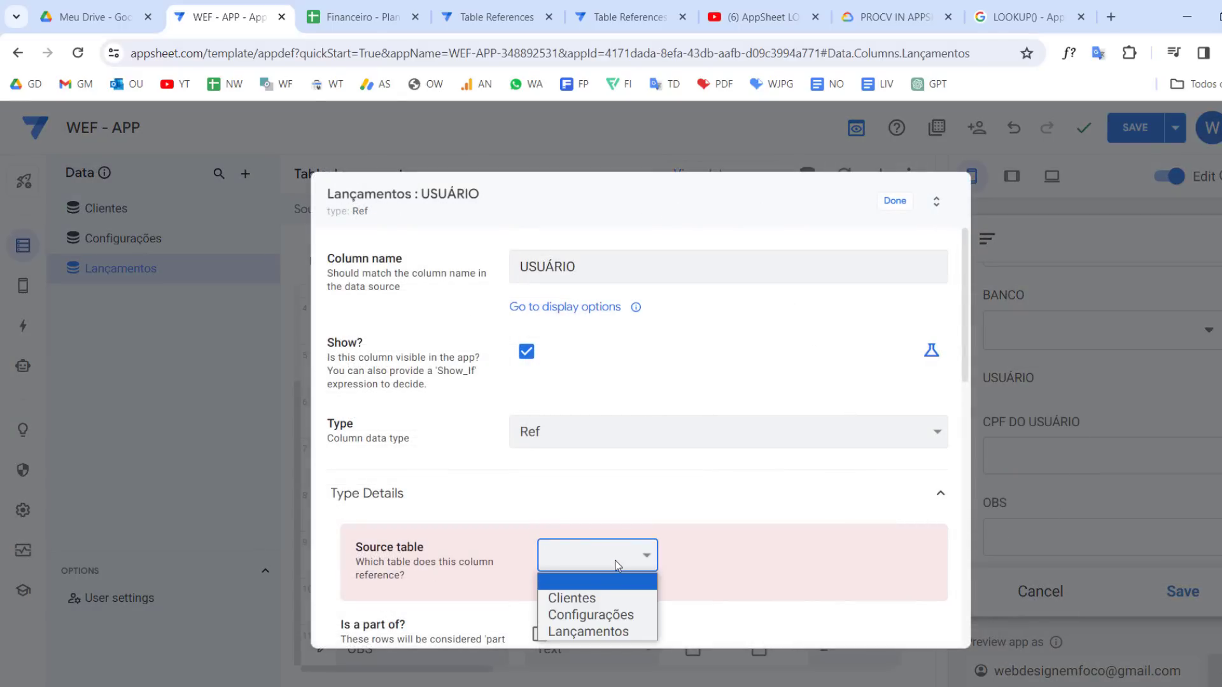
left_click(610, 598)
left_click_drag(594, 265, 417, 270)
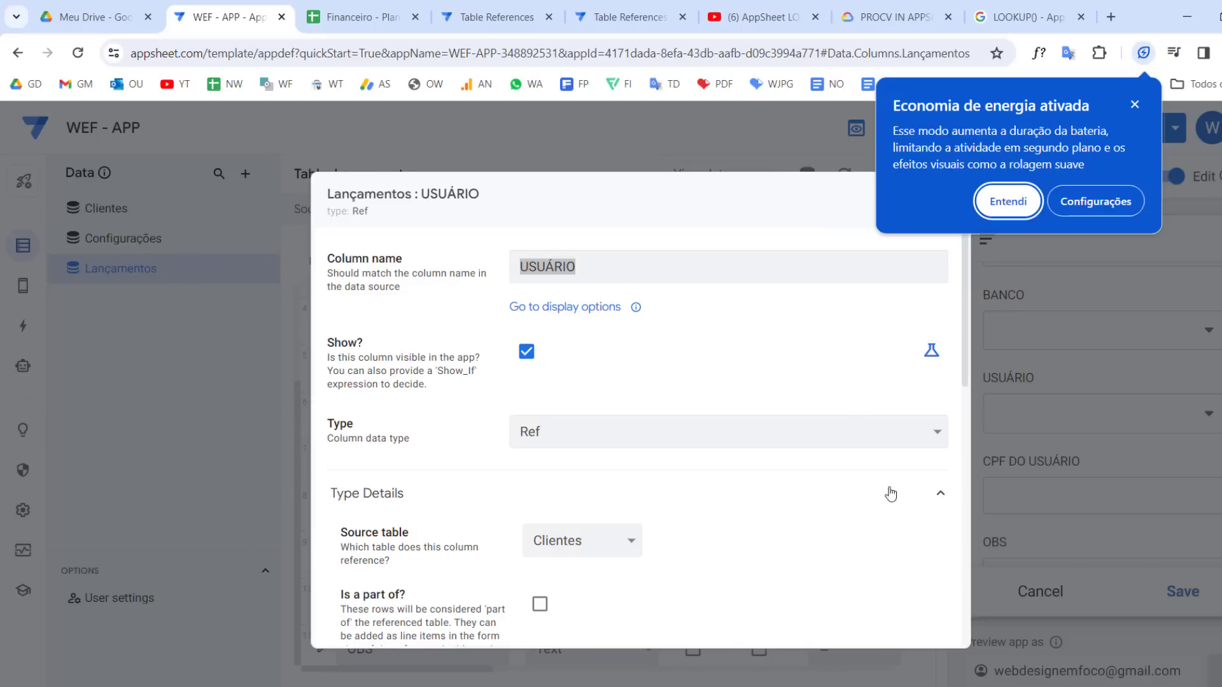
left_click(1135, 103)
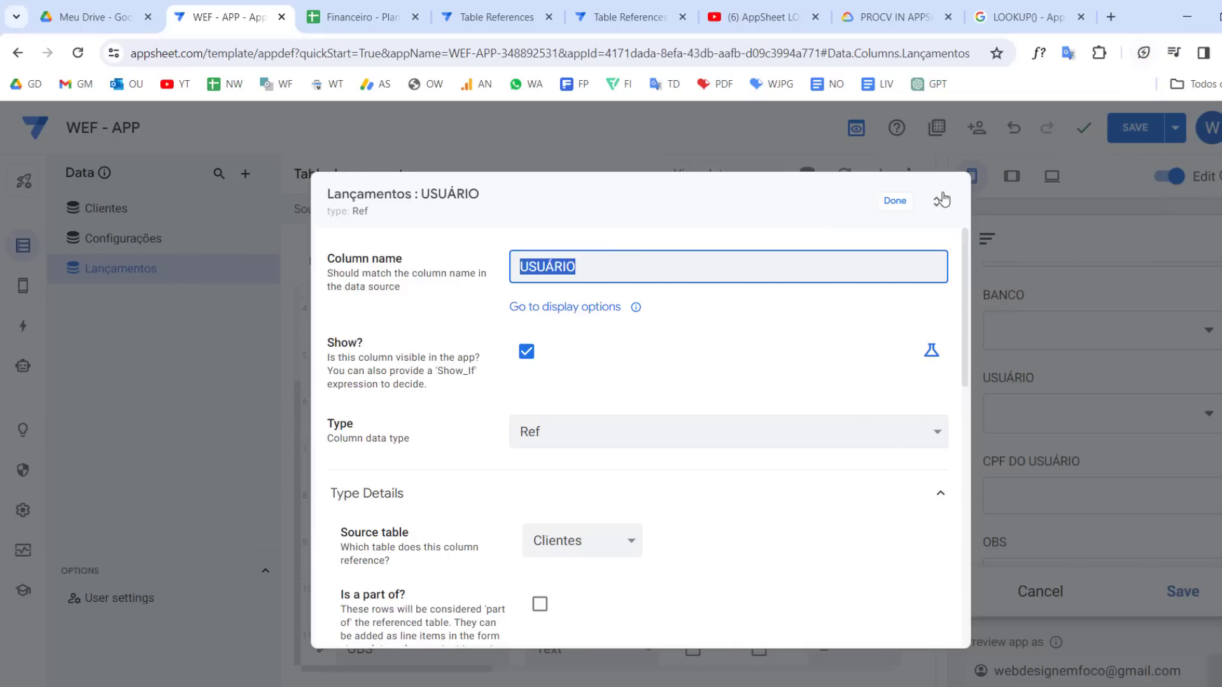
left_click(892, 204)
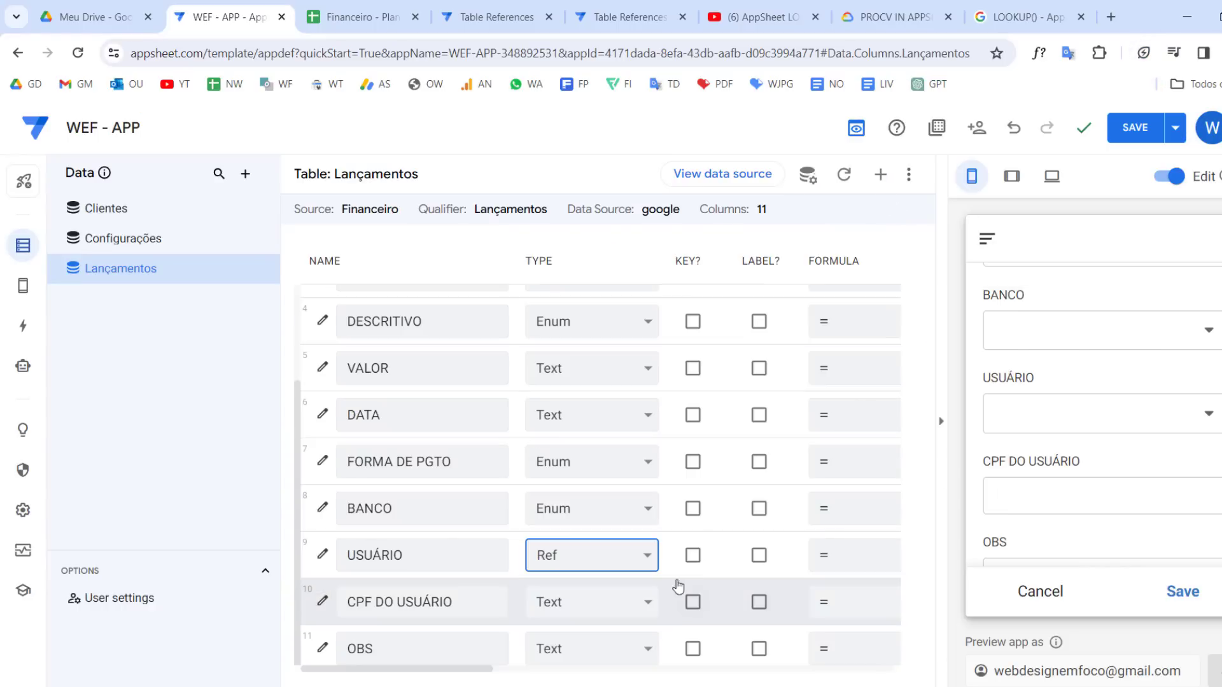
left_click(1135, 127)
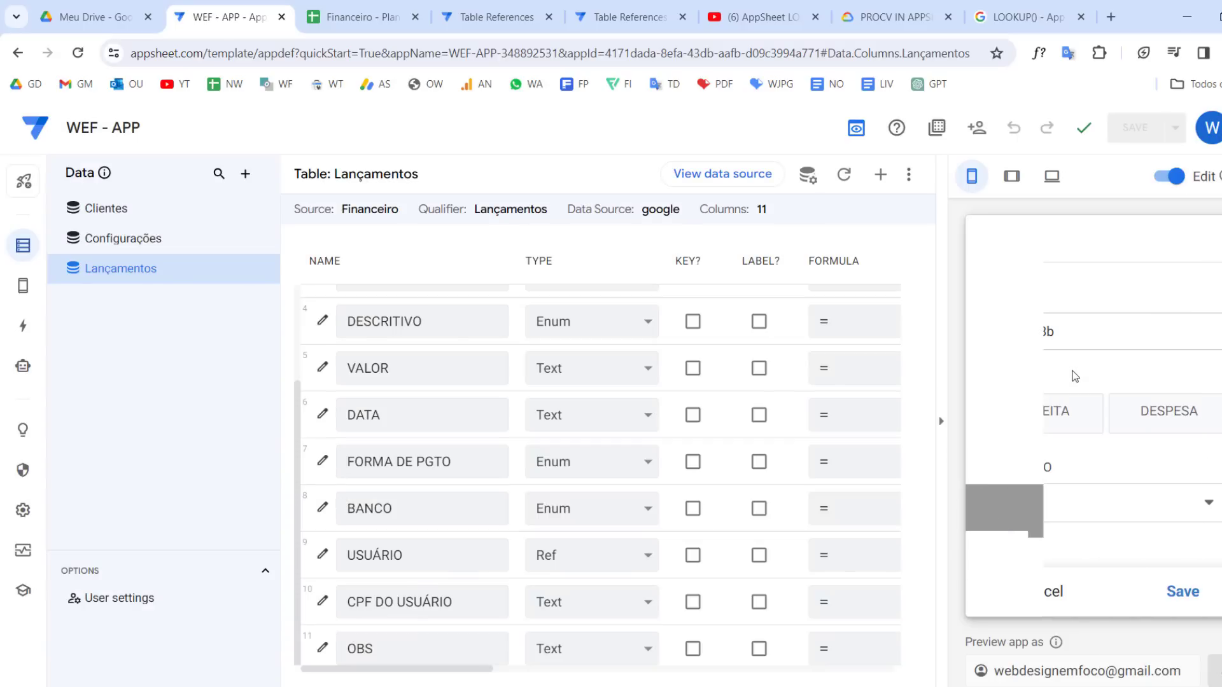
Open the USUÁRIO dropdown in the app preview form to check which client options it lists
scroll(1080, 369, "down", 3)
scroll(1080, 369, "down", 5)
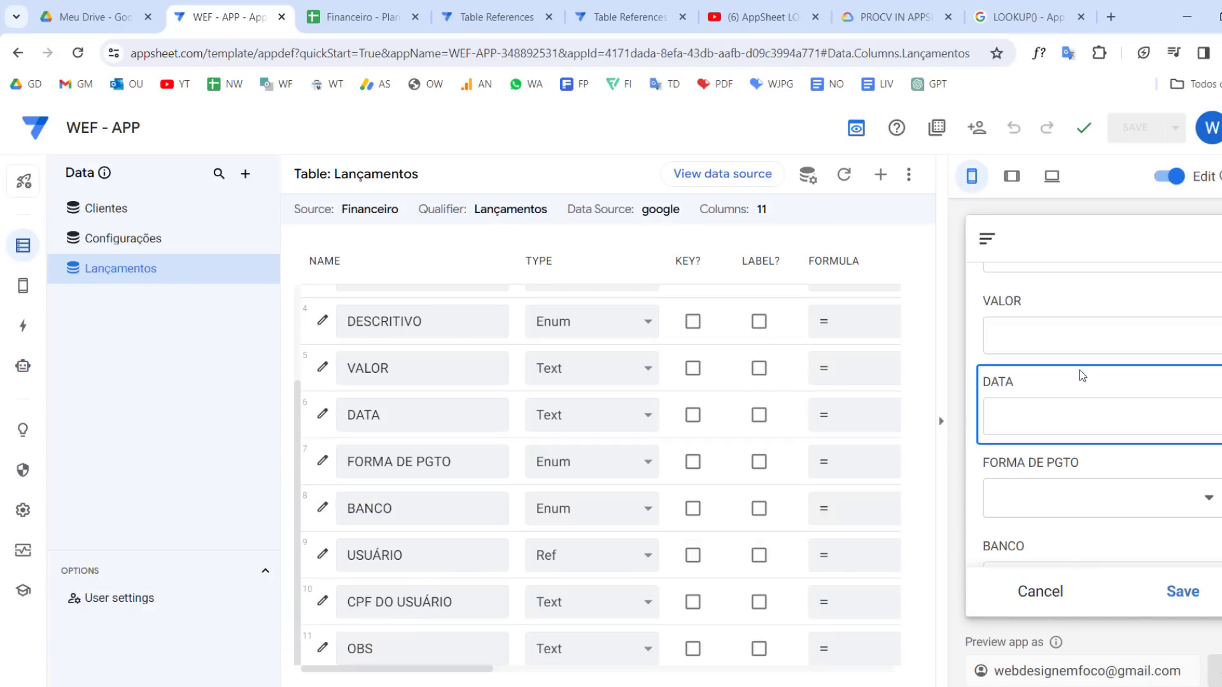
left_click(1044, 383)
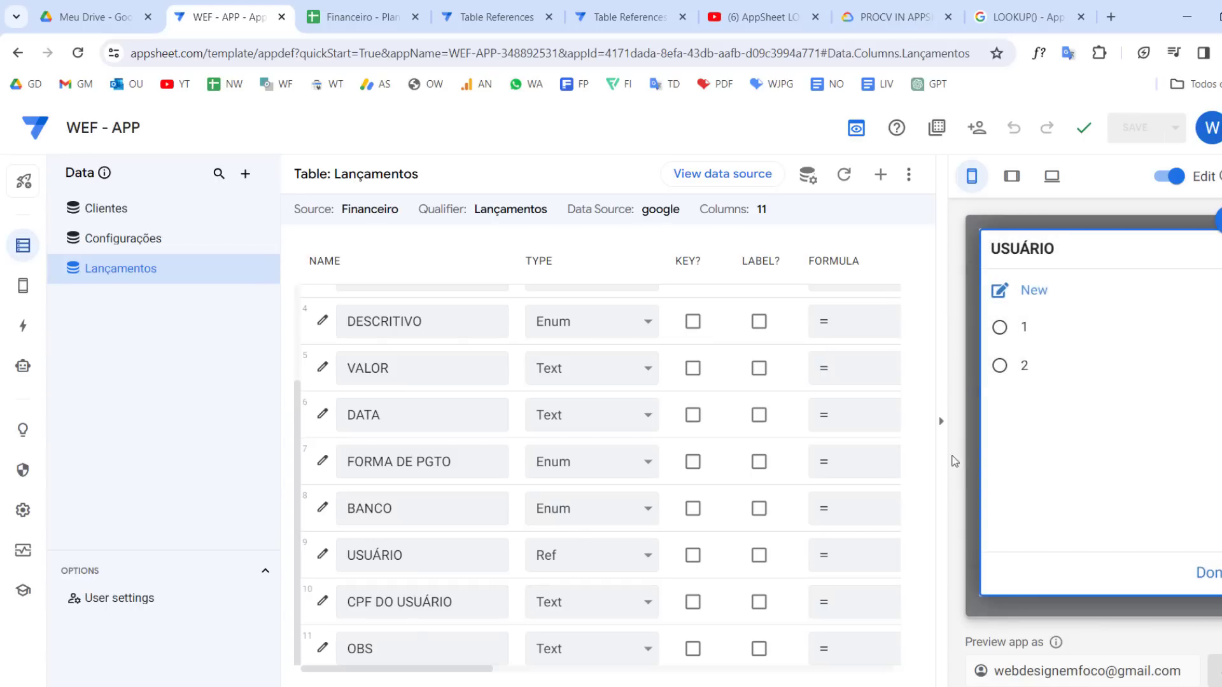
left_click(1106, 414)
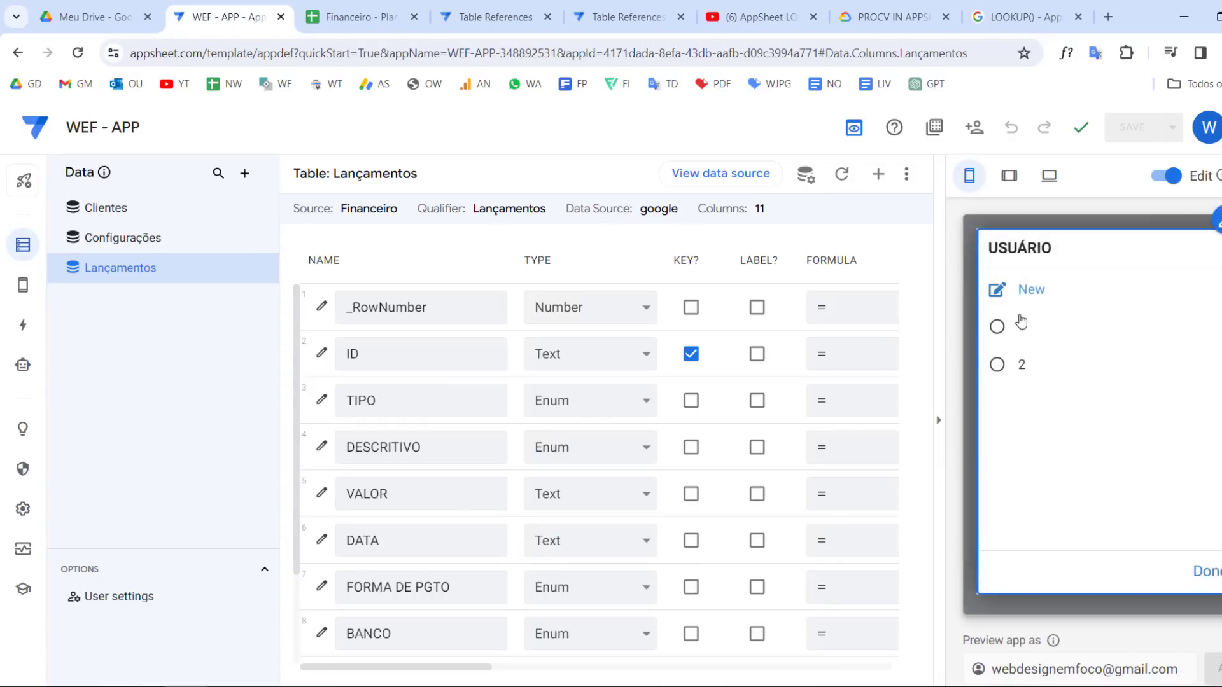
left_click(1205, 572)
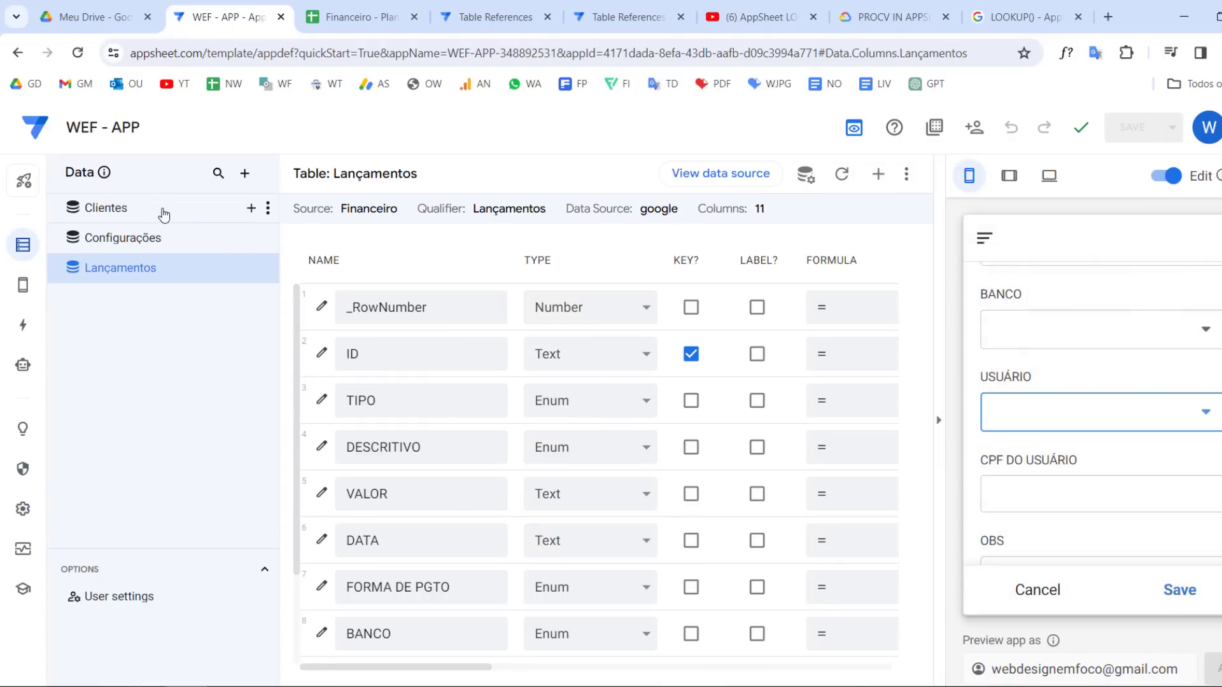
In the Clientes table, move the label from ID to USUÁRIO, save, and return to Lançamentos
left_click(163, 213)
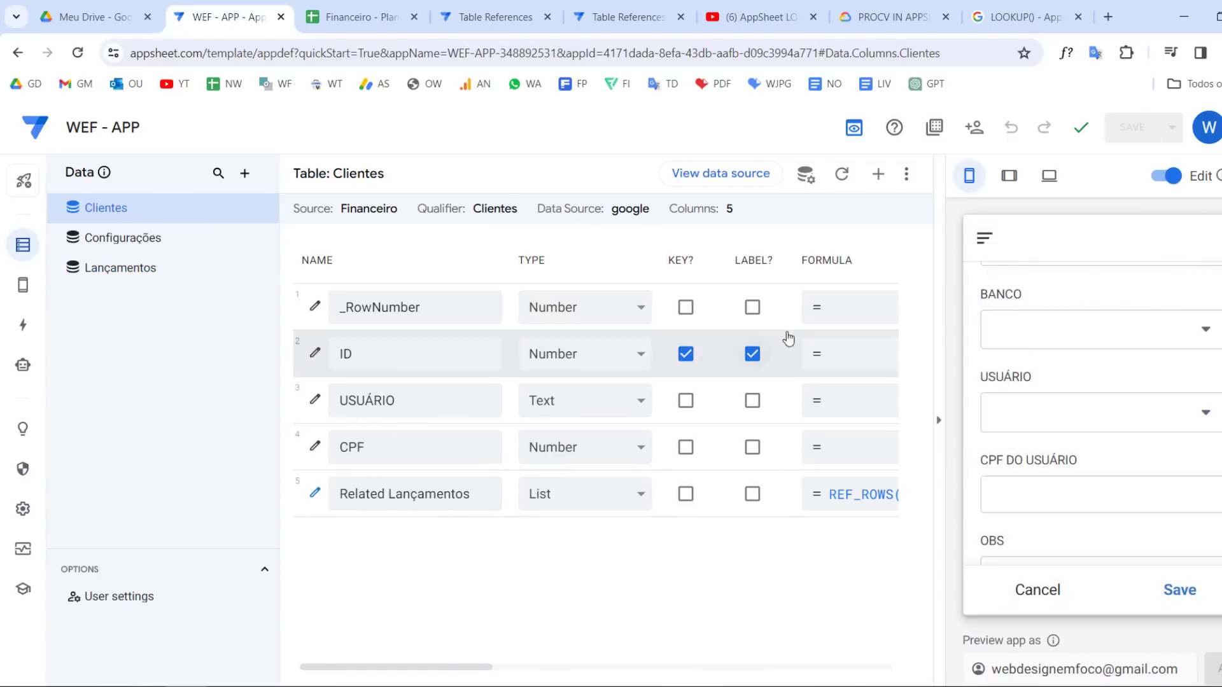
left_click(753, 355)
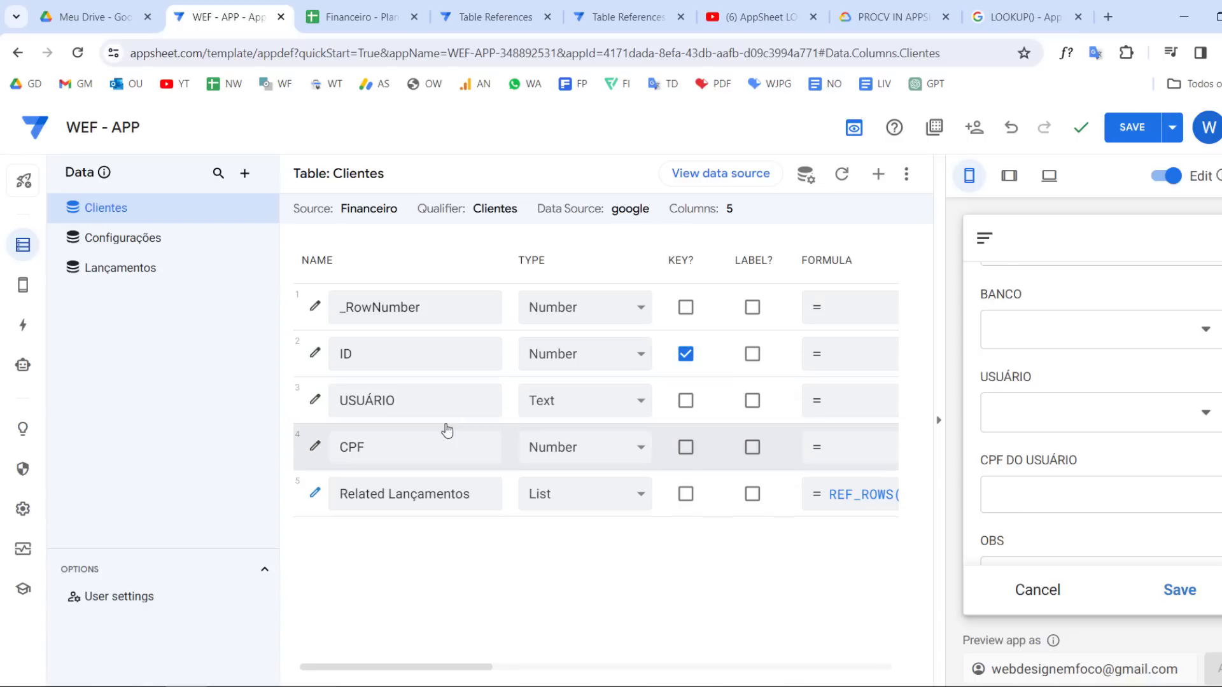
left_click(752, 401)
left_click(1132, 127)
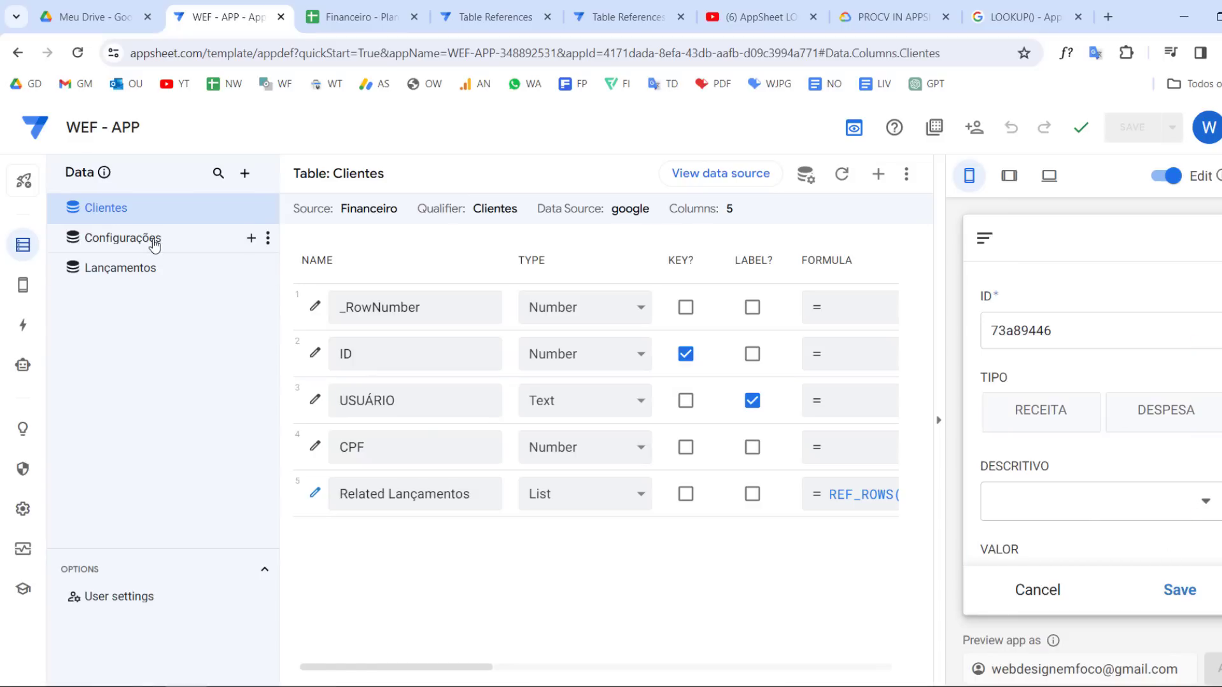
left_click(146, 268)
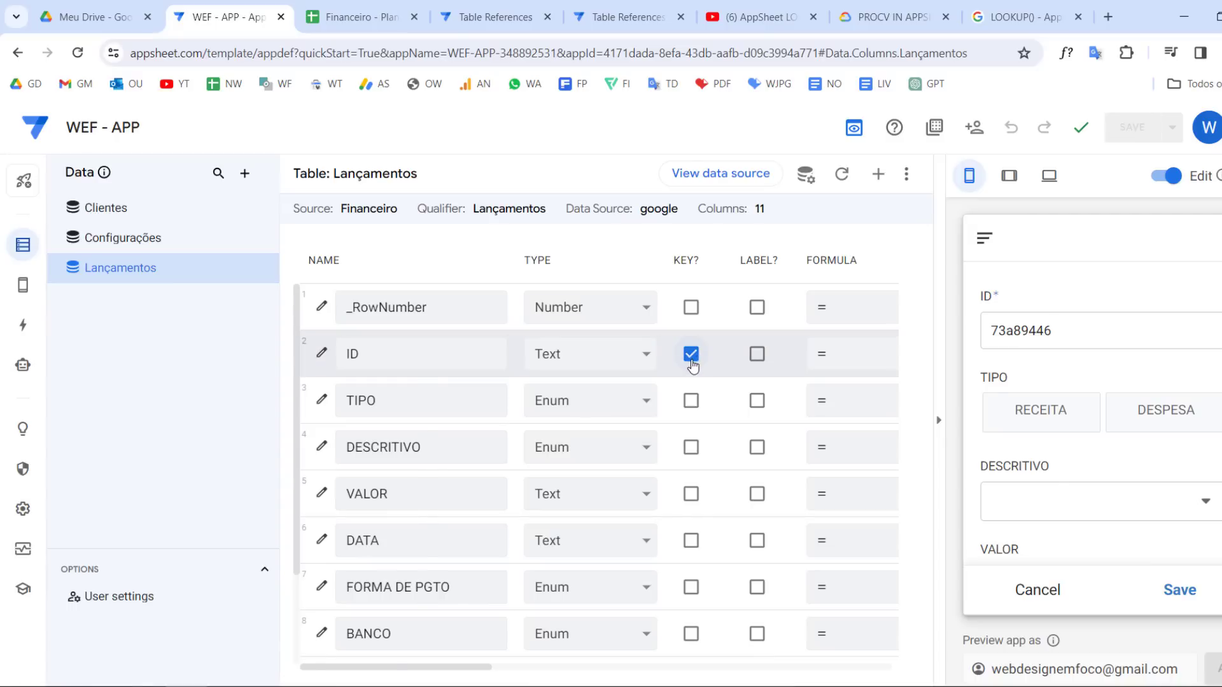
Open the USUÁRIO dropdown in the preview form to review which client names it lists, then close it
scroll(1132, 386, "down", 5)
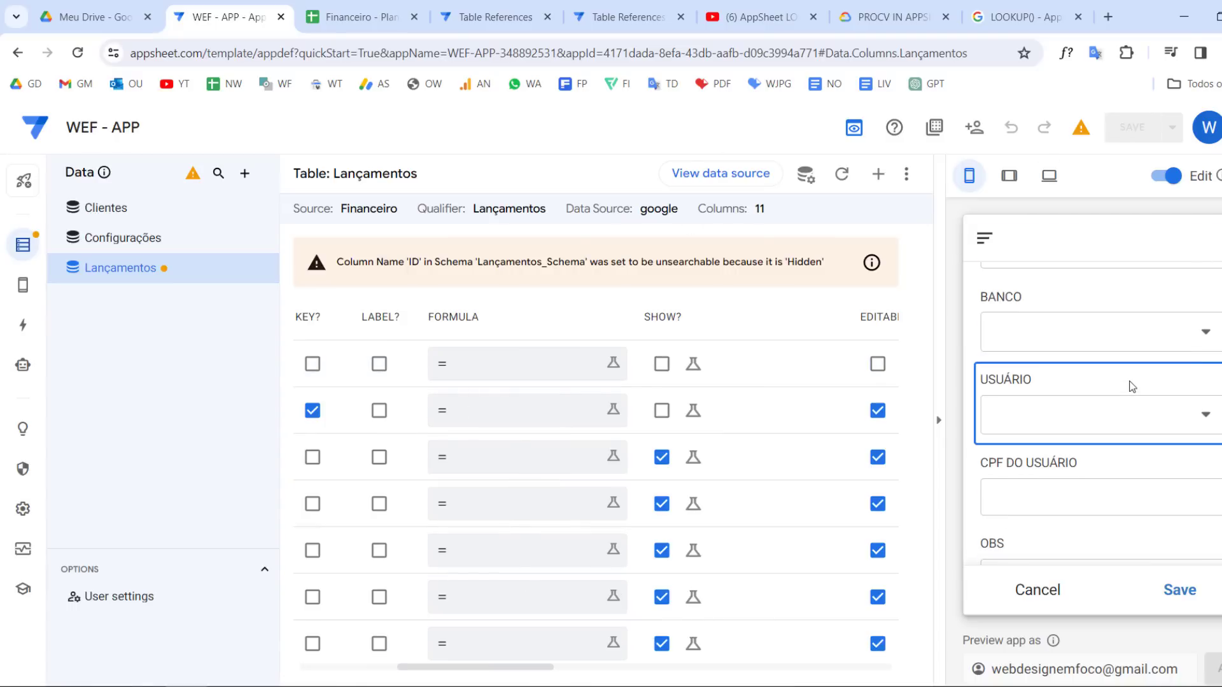
scroll(1132, 386, "down", 1)
left_click(1088, 357)
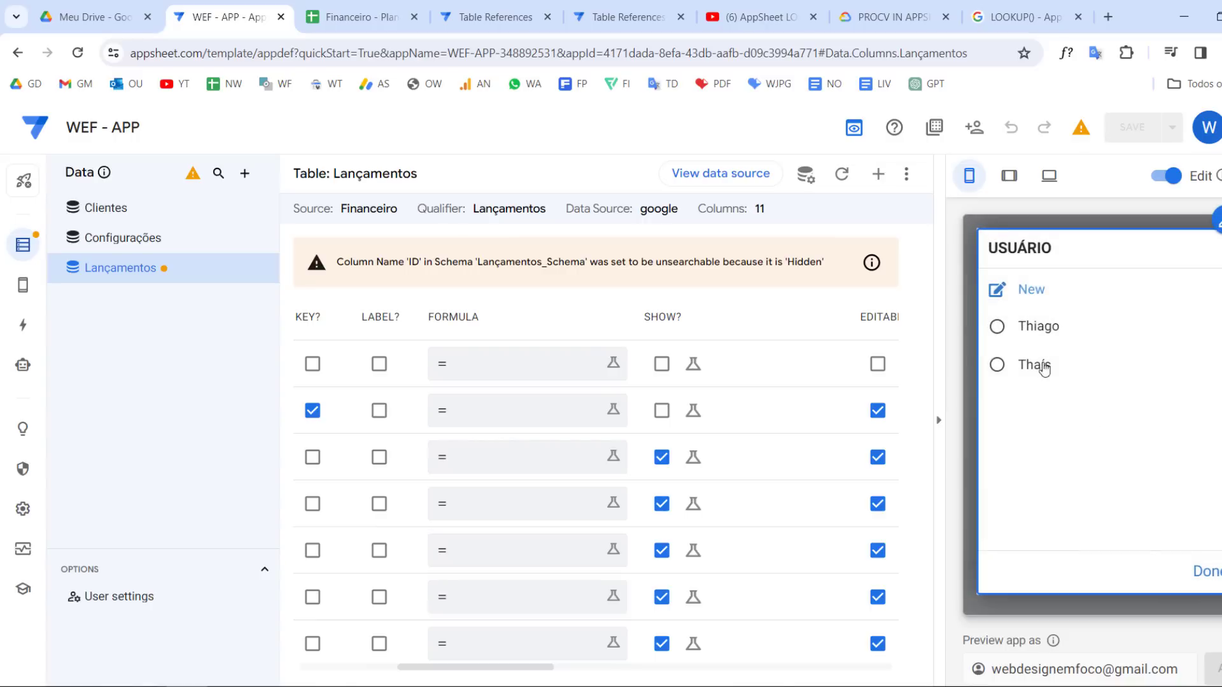
left_click(1206, 573)
scroll(1113, 457, "up", 6)
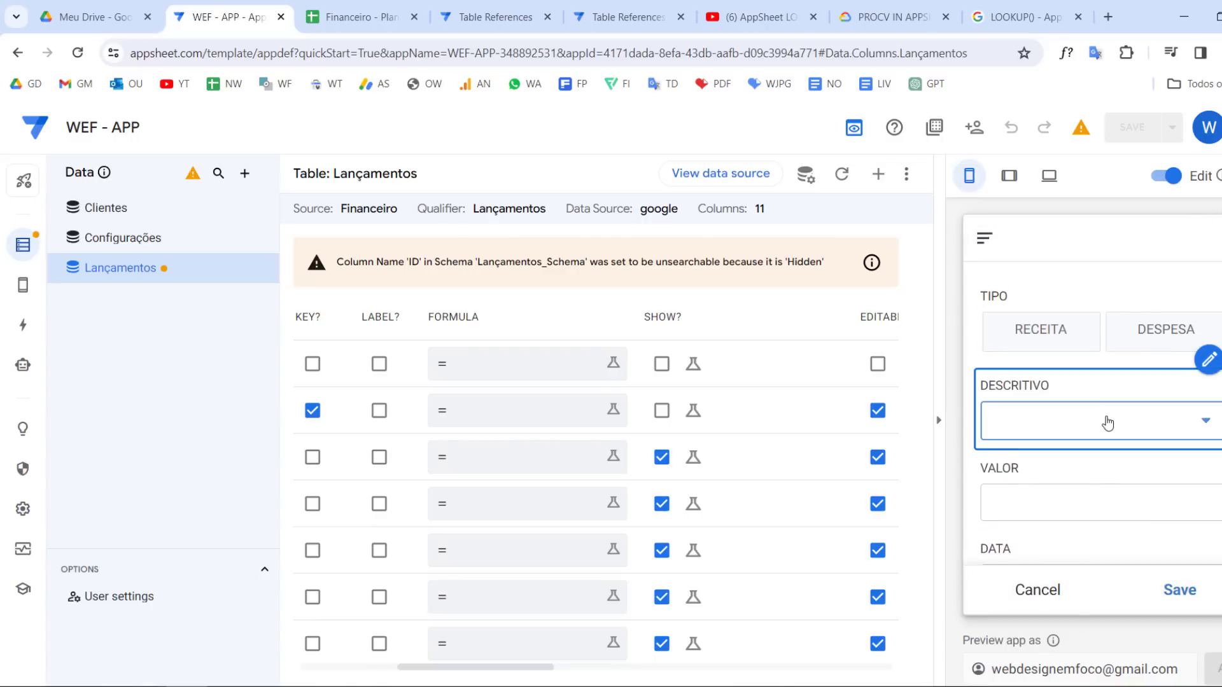
left_click(1107, 423)
left_click(1053, 325)
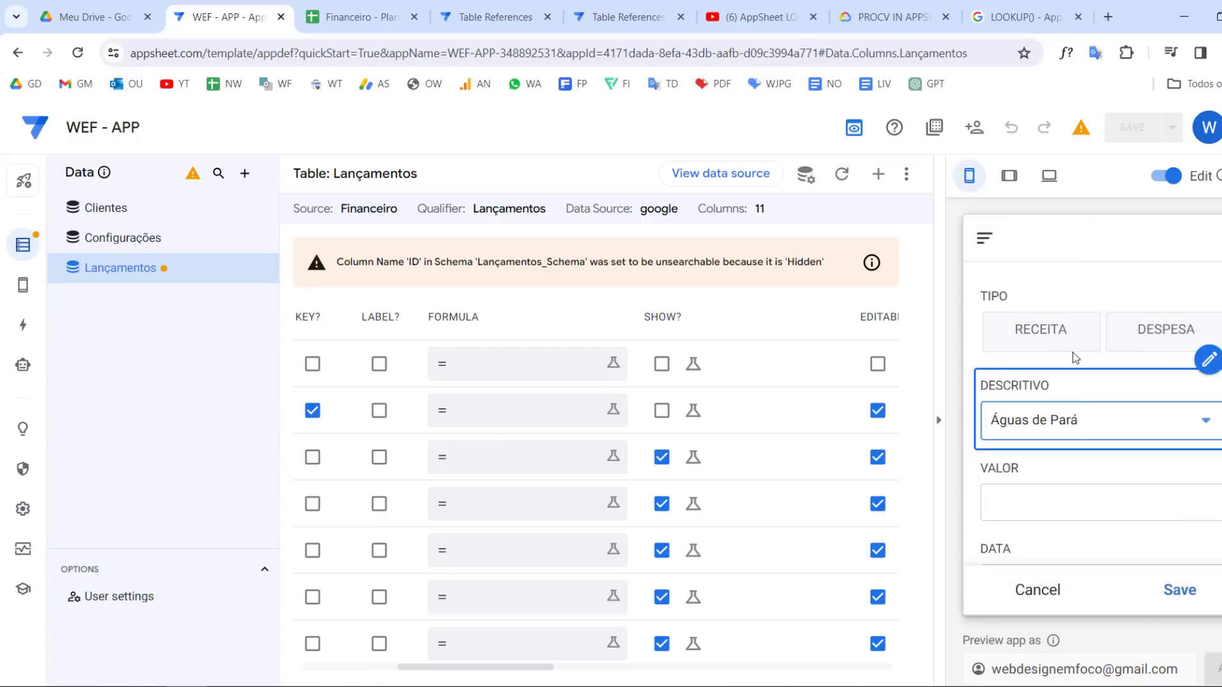
left_click(1058, 331)
scroll(1113, 403, "down", 3)
left_click(1087, 333)
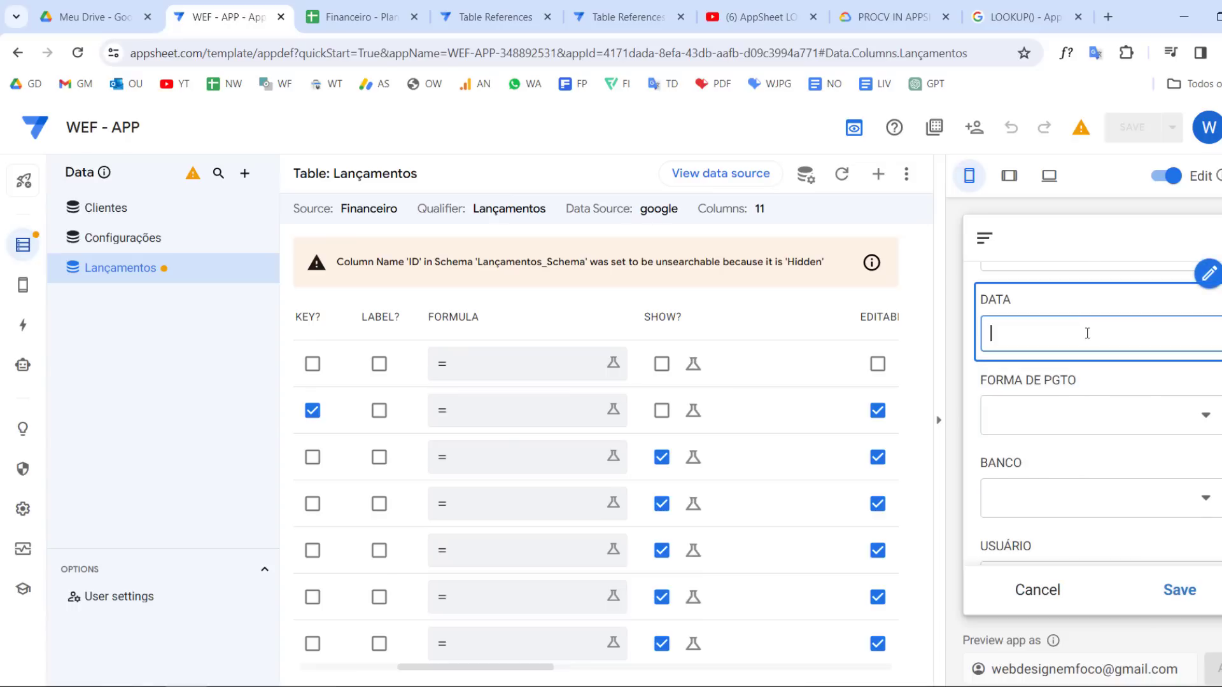
Set the App Formula of the Lançamentos DATA column to TODAY() and save the app
scroll(580, 510, "left", 5)
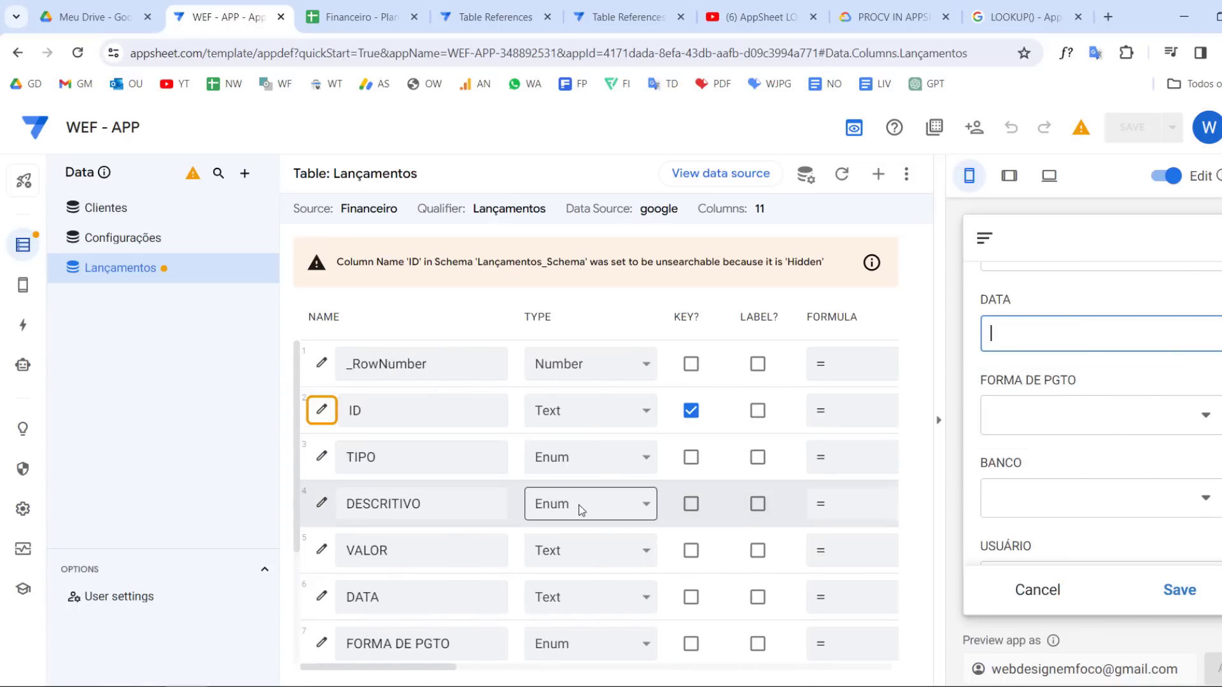
scroll(717, 575, "down", 3)
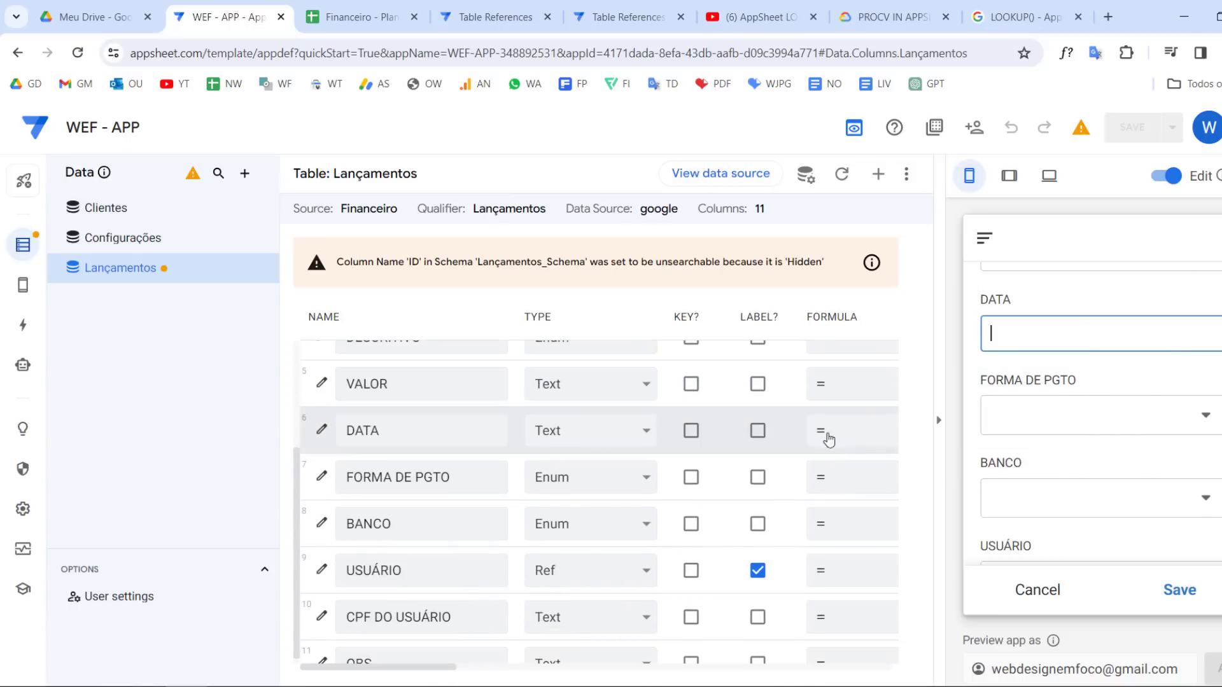
left_click(853, 433)
type("toda")
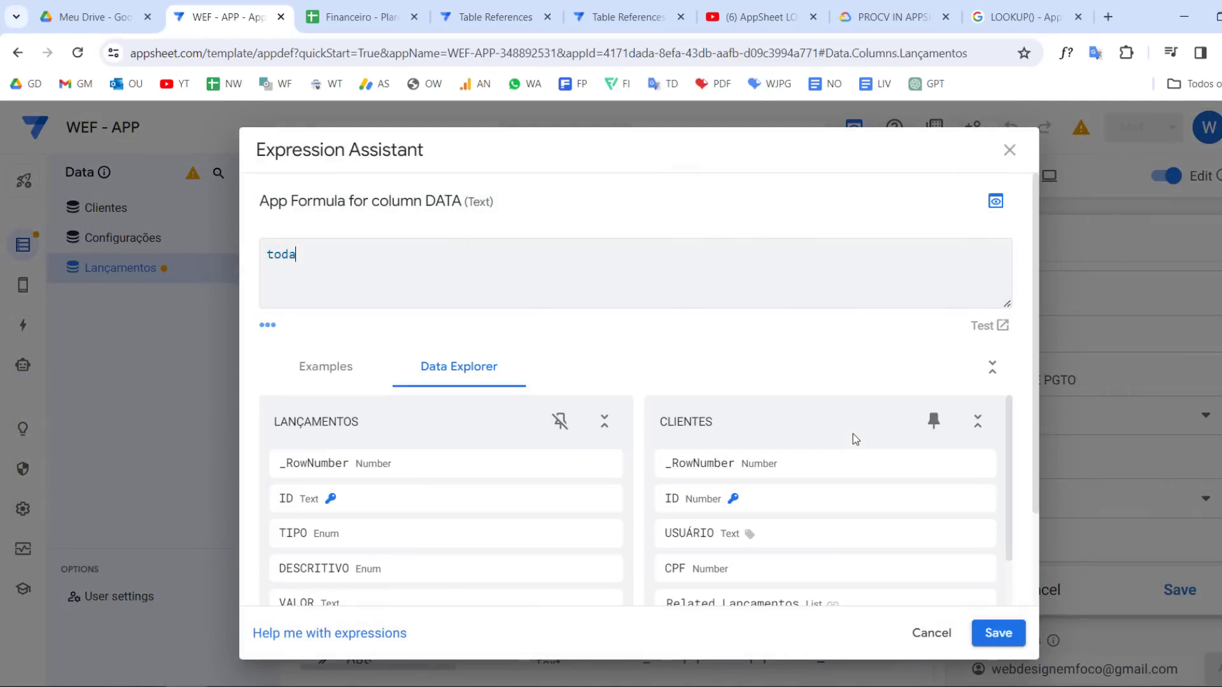
key("BackSpace")
key("Caps_Lock")
type("TODAY()")
left_click(1015, 646)
left_click(1129, 128)
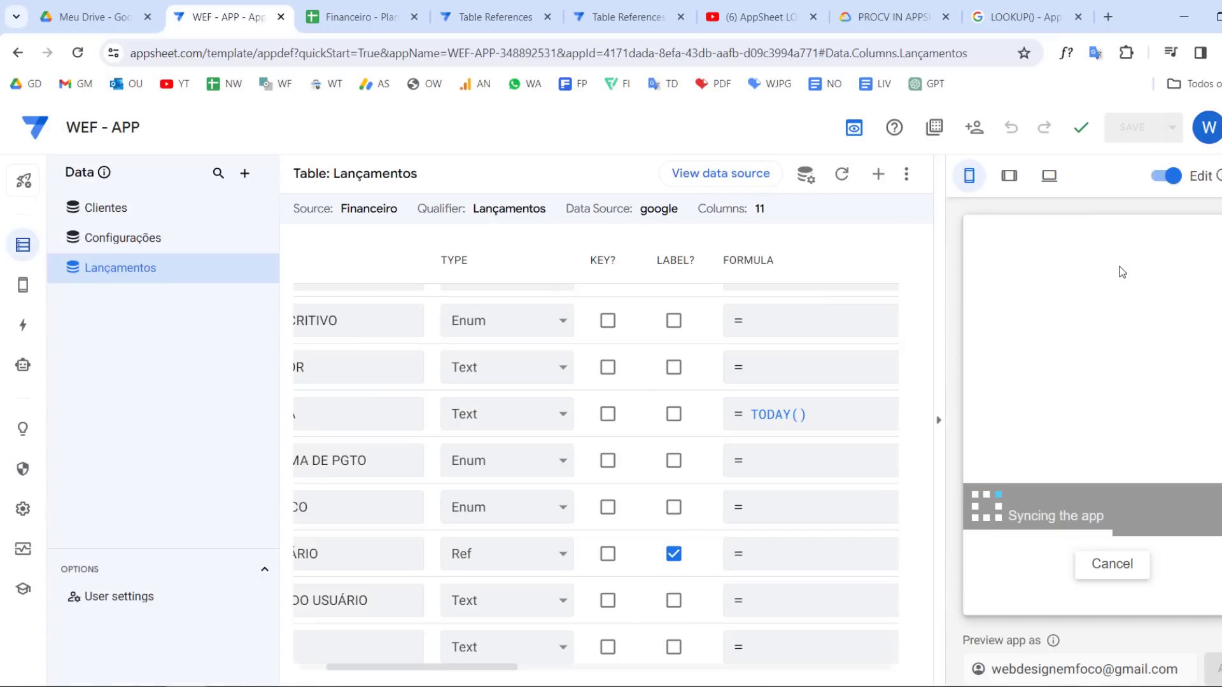
Change the DATA column type to Date and save the app
left_click(559, 414)
scroll(482, 320, "up", 3)
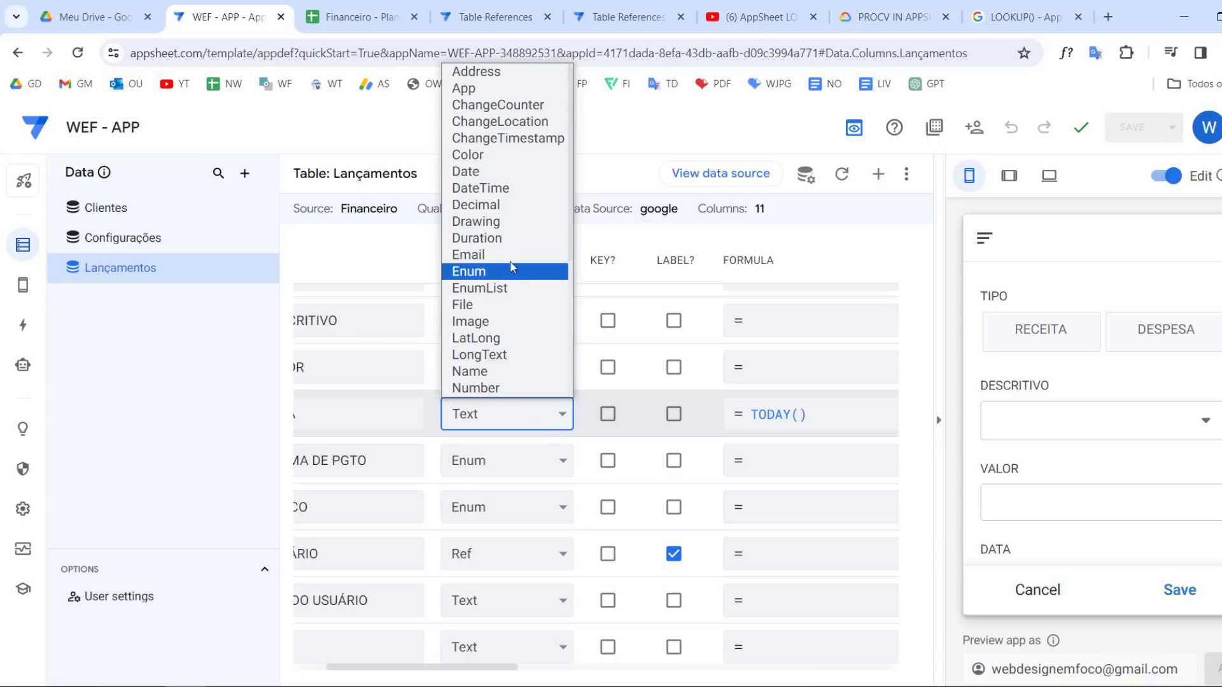
left_click(474, 176)
left_click(1155, 136)
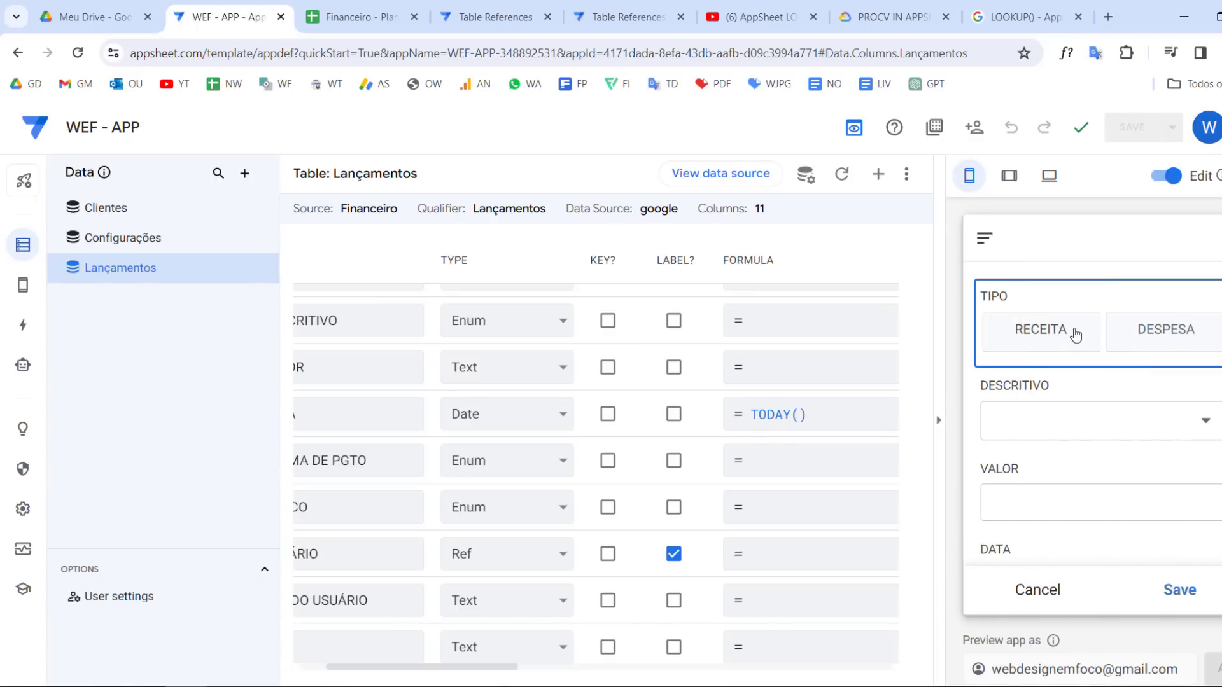
In the preview form, choose RECEITA, descriptive Alimento, value 11 and payment method Cartão de Crédito
left_click(1072, 332)
left_click(1073, 408)
left_click(1072, 376)
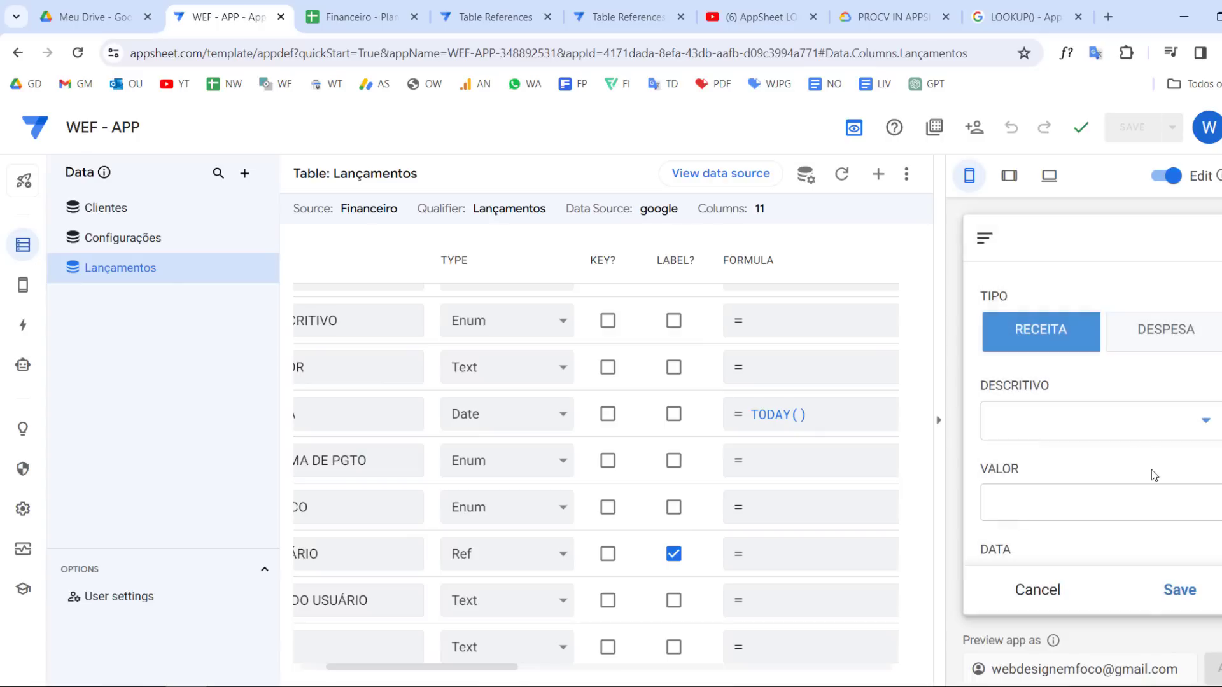
left_click(1144, 502)
scroll(1143, 501, "down", 3)
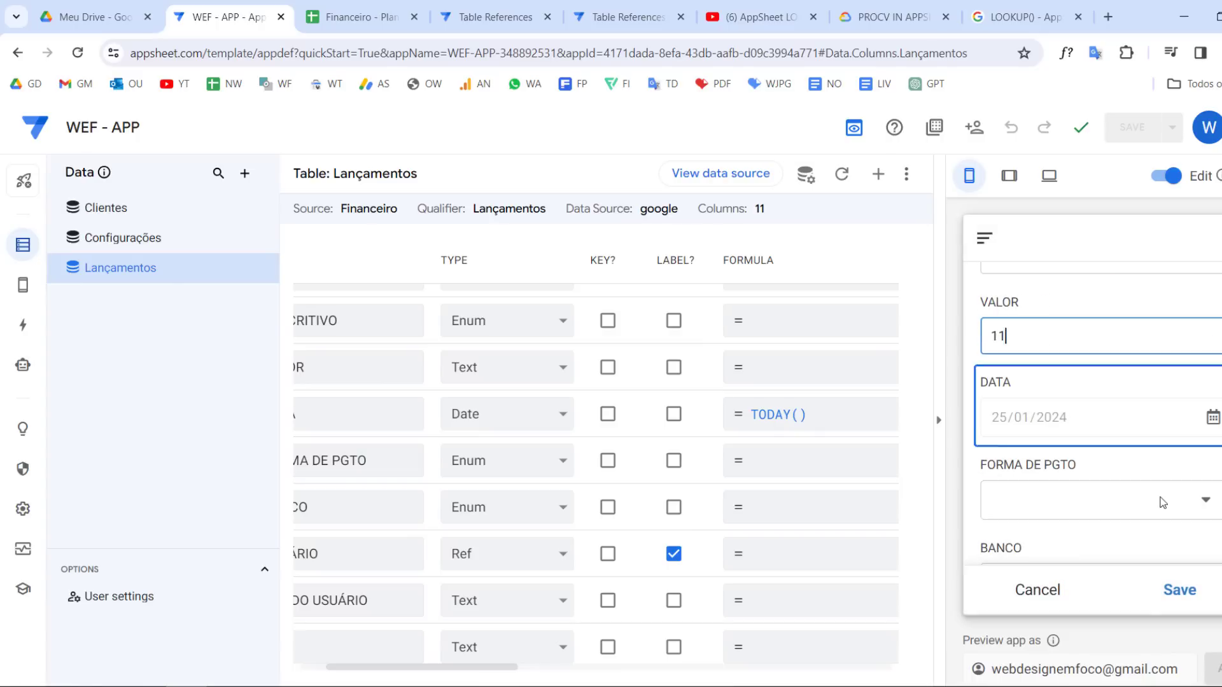
left_click(1111, 494)
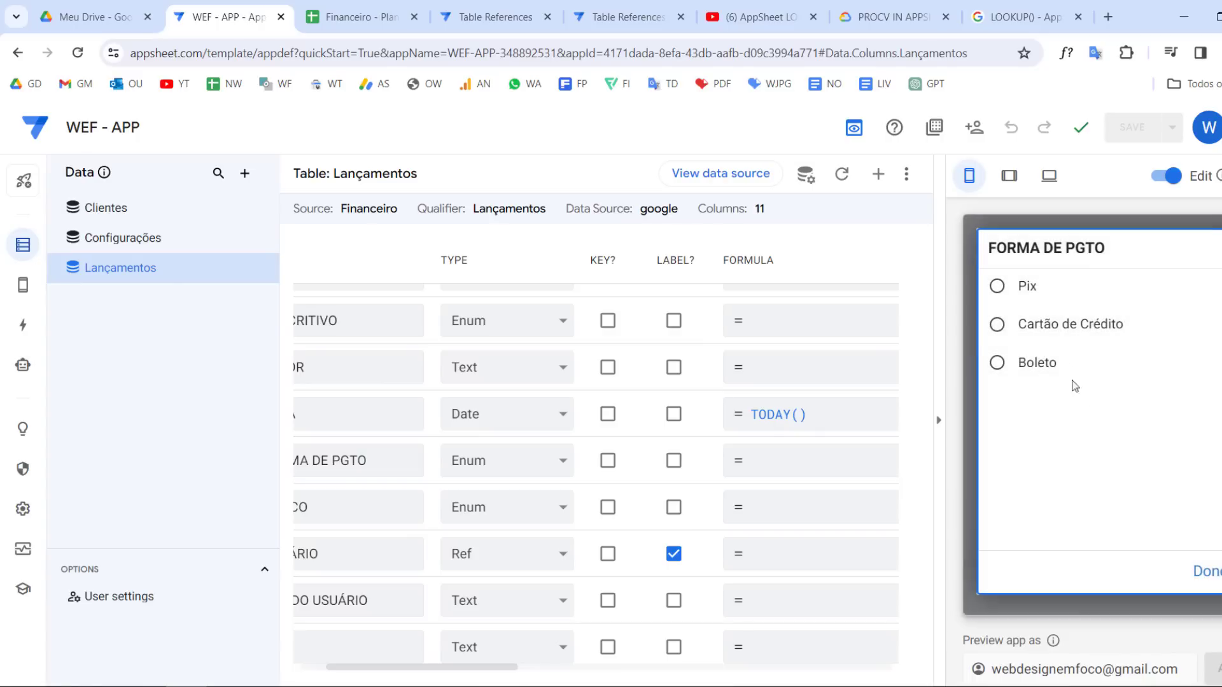
left_click(1065, 326)
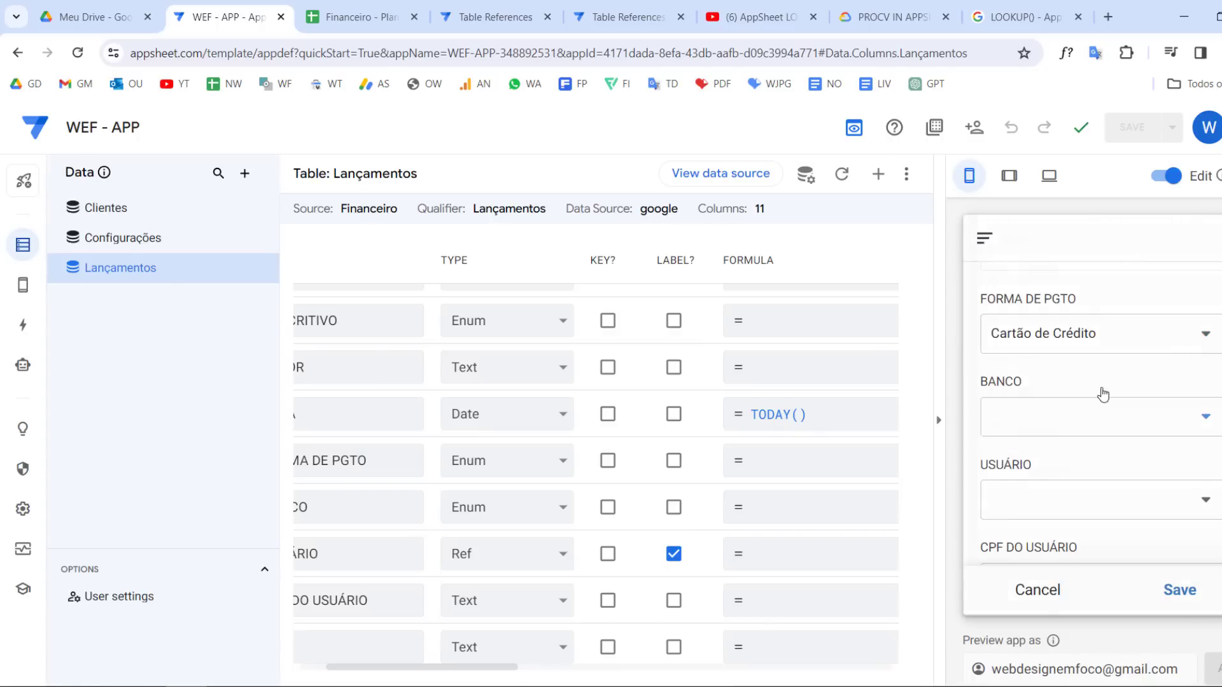
Pick bank Mercado Pago and user Thaís, enter a CPF and OBS TESTE, and save the record
left_click(1101, 414)
left_click(1071, 360)
left_click(1156, 509)
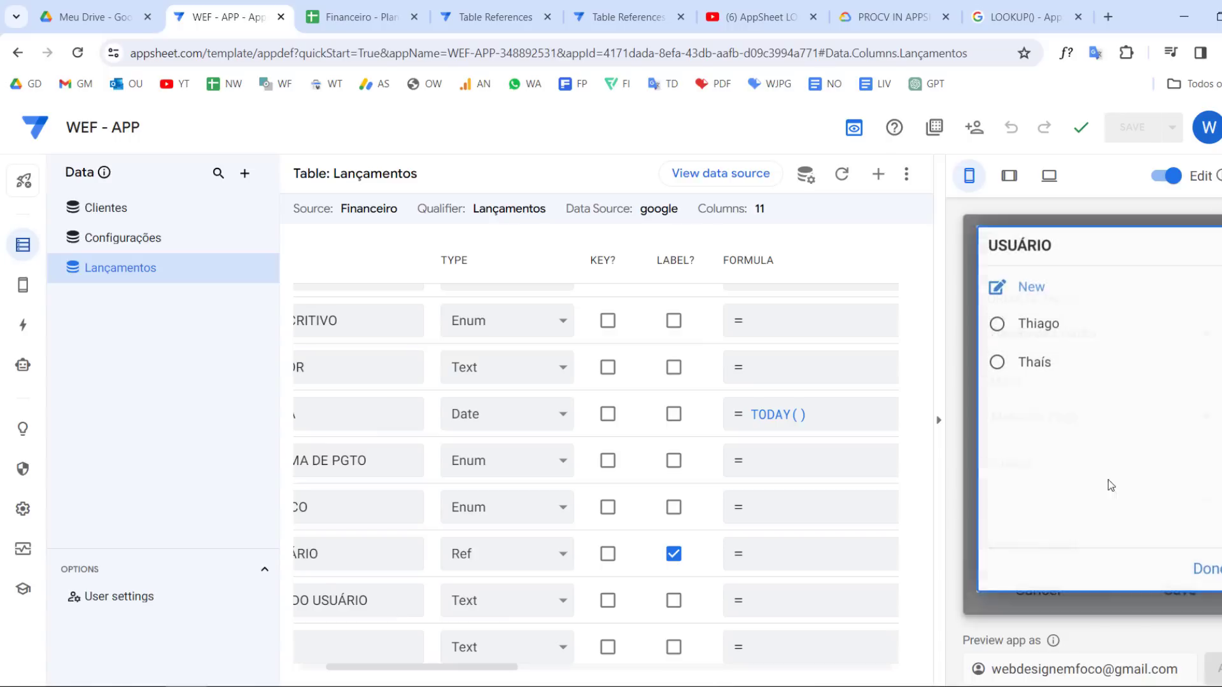
left_click(1043, 364)
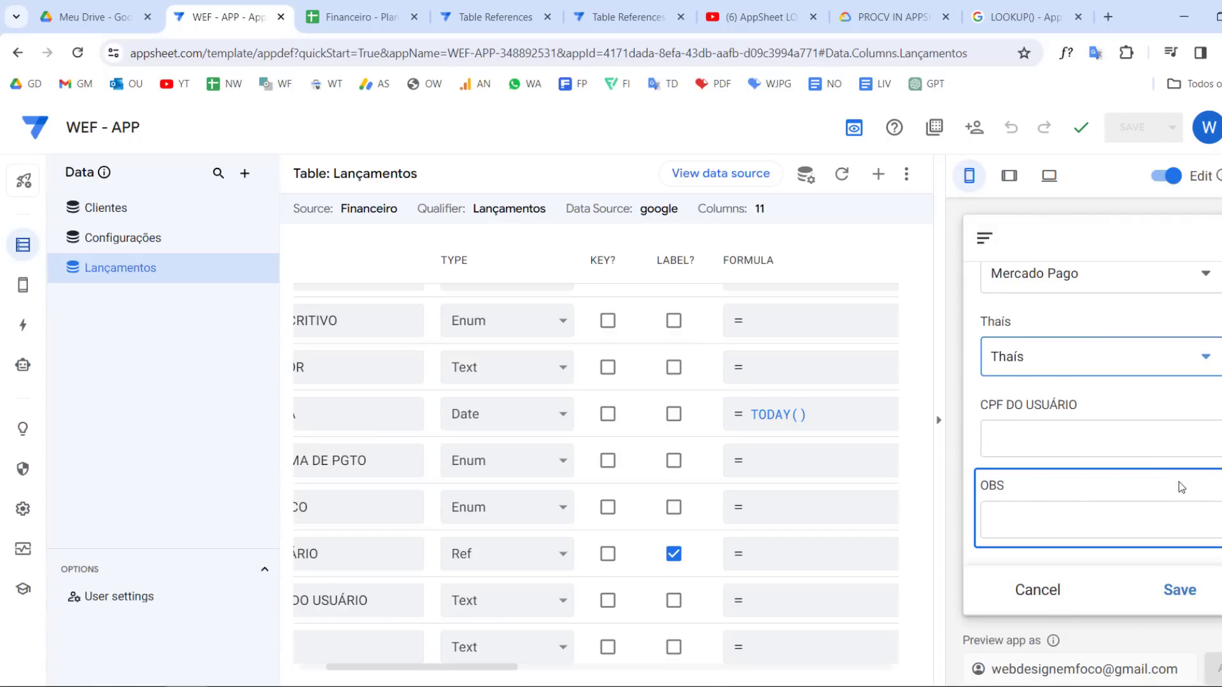
left_click(1117, 438)
type("123")
left_click(1132, 522)
type("TESTE")
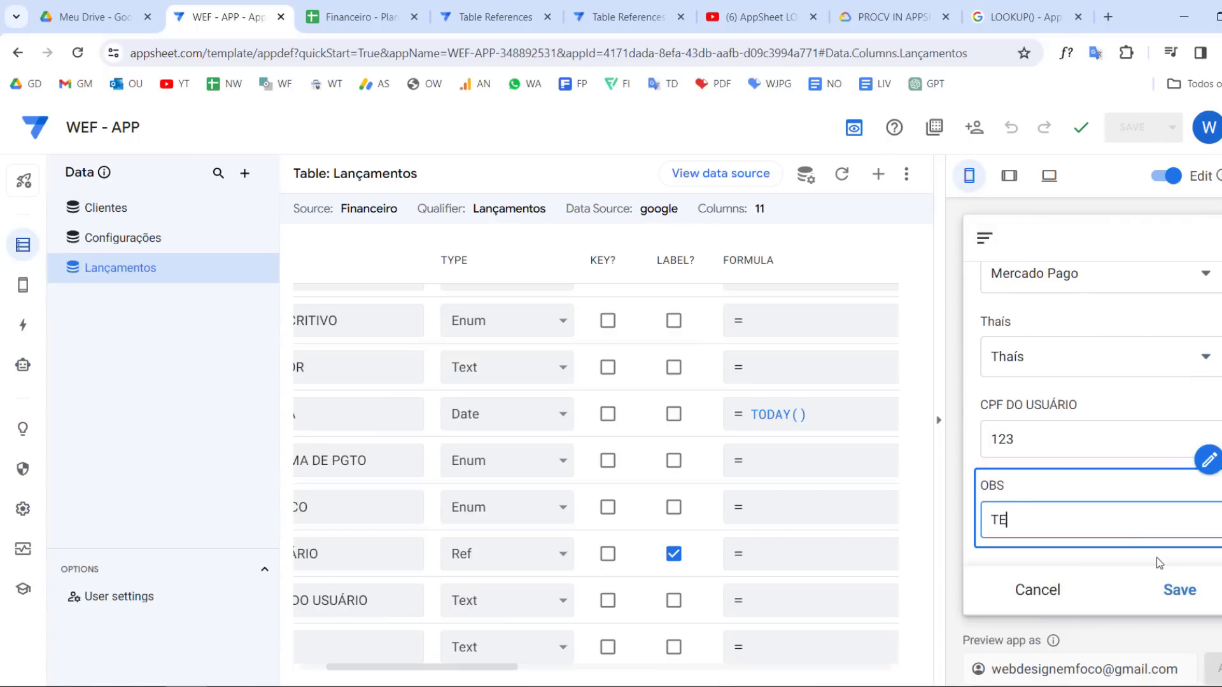
left_click(1180, 590)
Inspect the new Lançamentos row in the spreadsheet and compare its USUÁRIO value with the IDs in Clientes
left_click(356, 16)
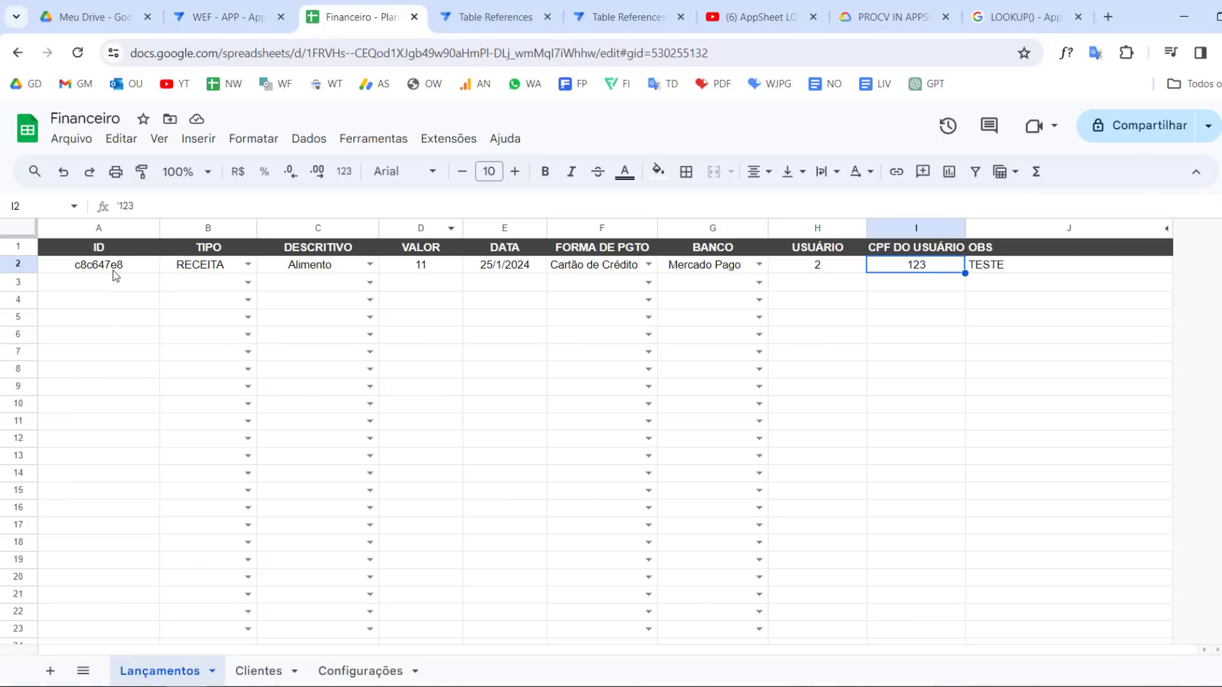
left_click(116, 273)
left_click(208, 267)
left_click(420, 266)
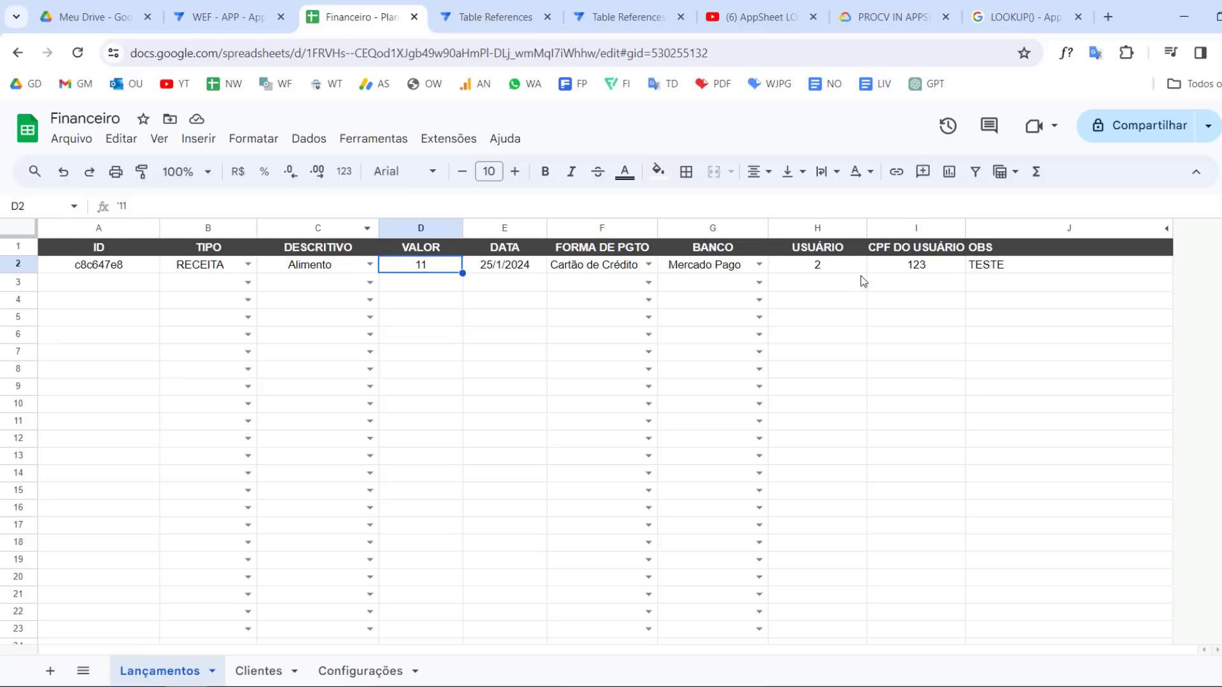
left_click(840, 269)
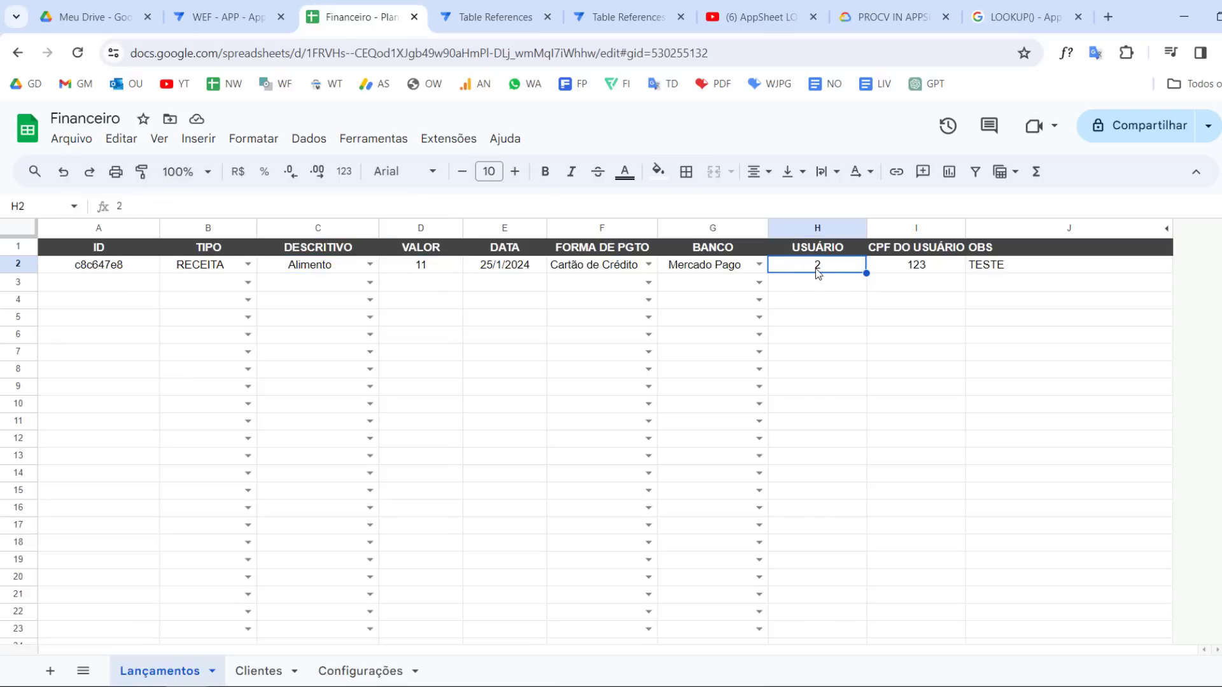
left_click(261, 672)
left_click(130, 285)
left_click(85, 286)
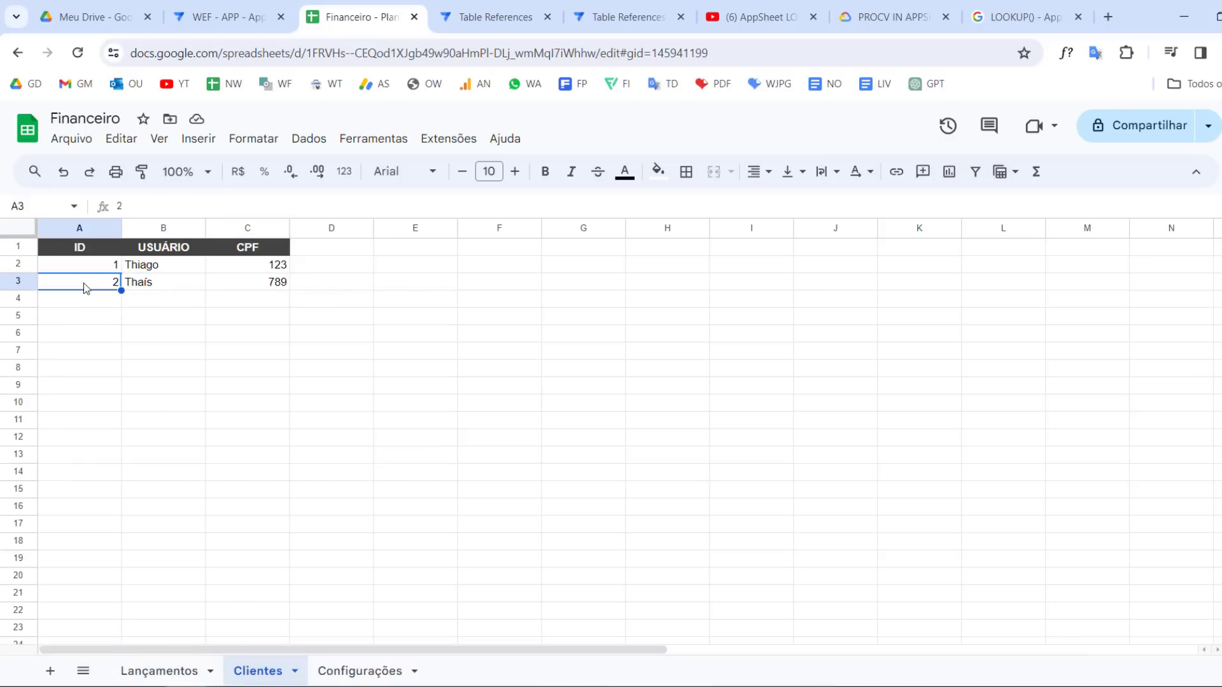
left_click(164, 673)
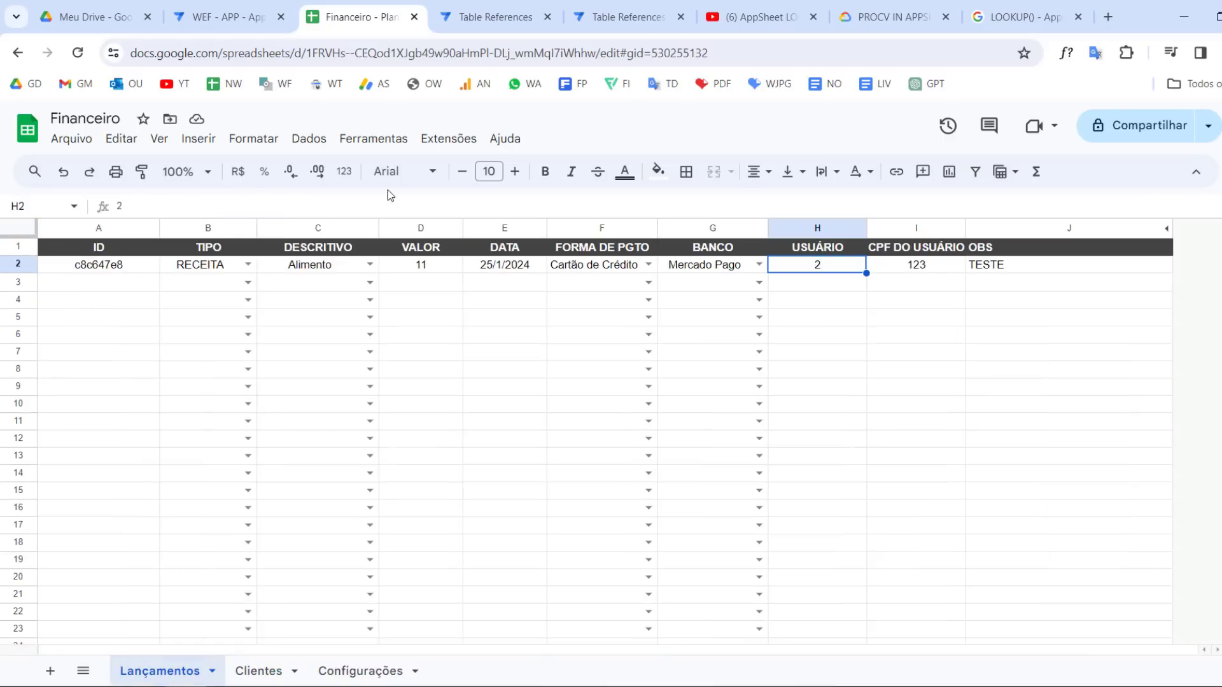
Back in the app preview, add a new entry with RECEITA, Alimento, value 111 and payment method Boleto
left_click(248, 7)
left_click(1112, 589)
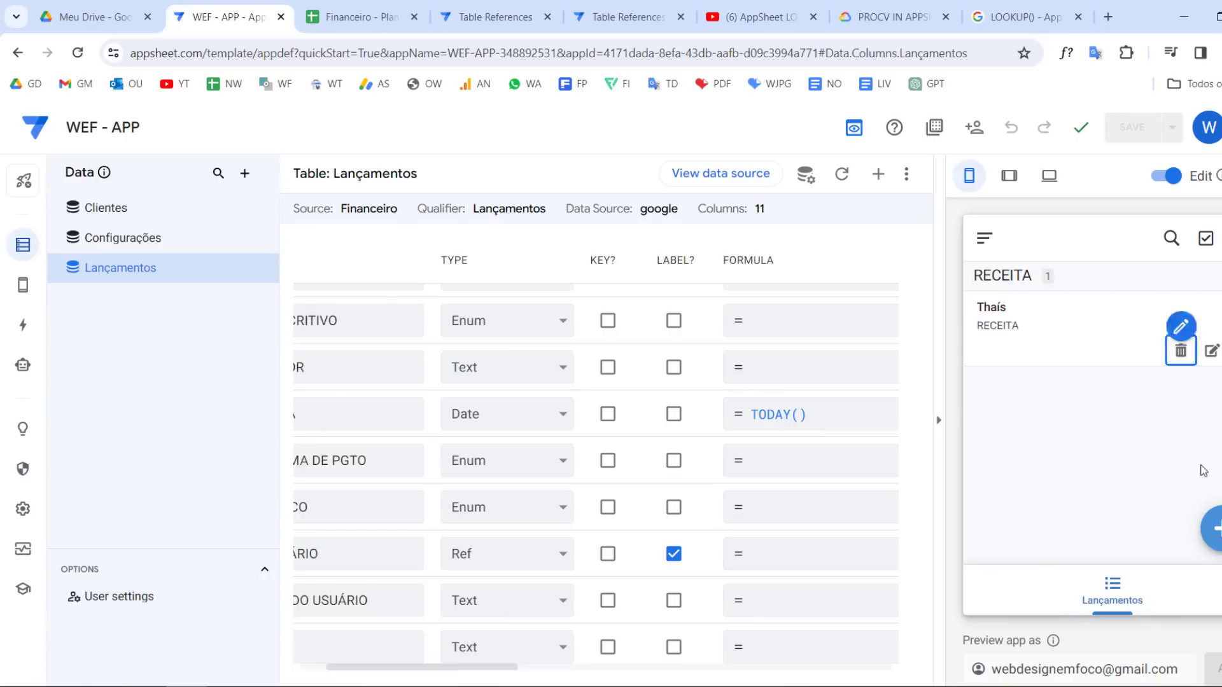
left_click(1213, 527)
left_click(1060, 335)
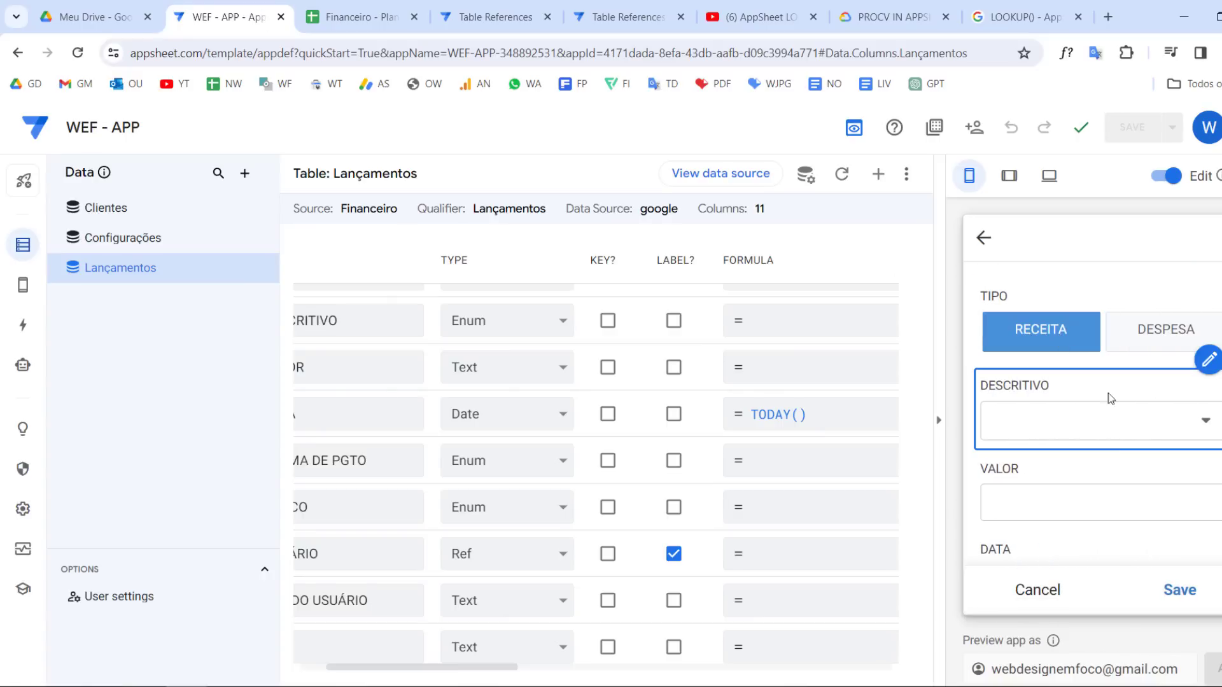
left_click(1090, 426)
left_click(1057, 364)
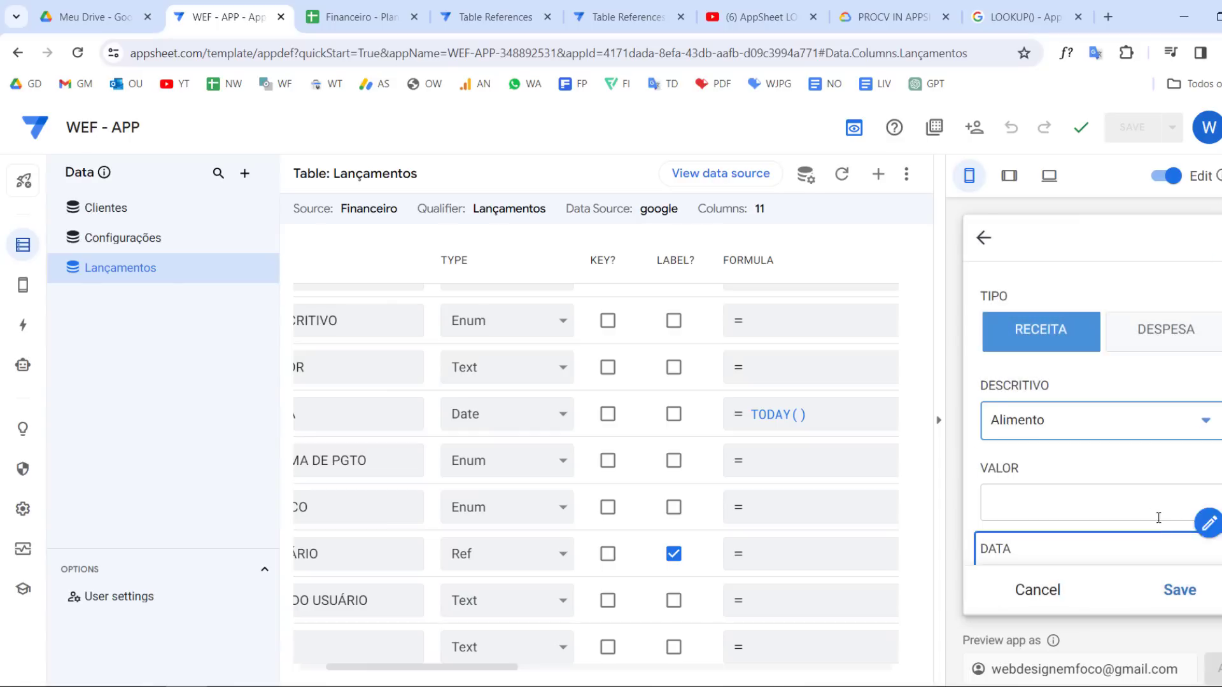
left_click(1143, 500)
type("11")
scroll(1082, 503, "down", 3)
type("1")
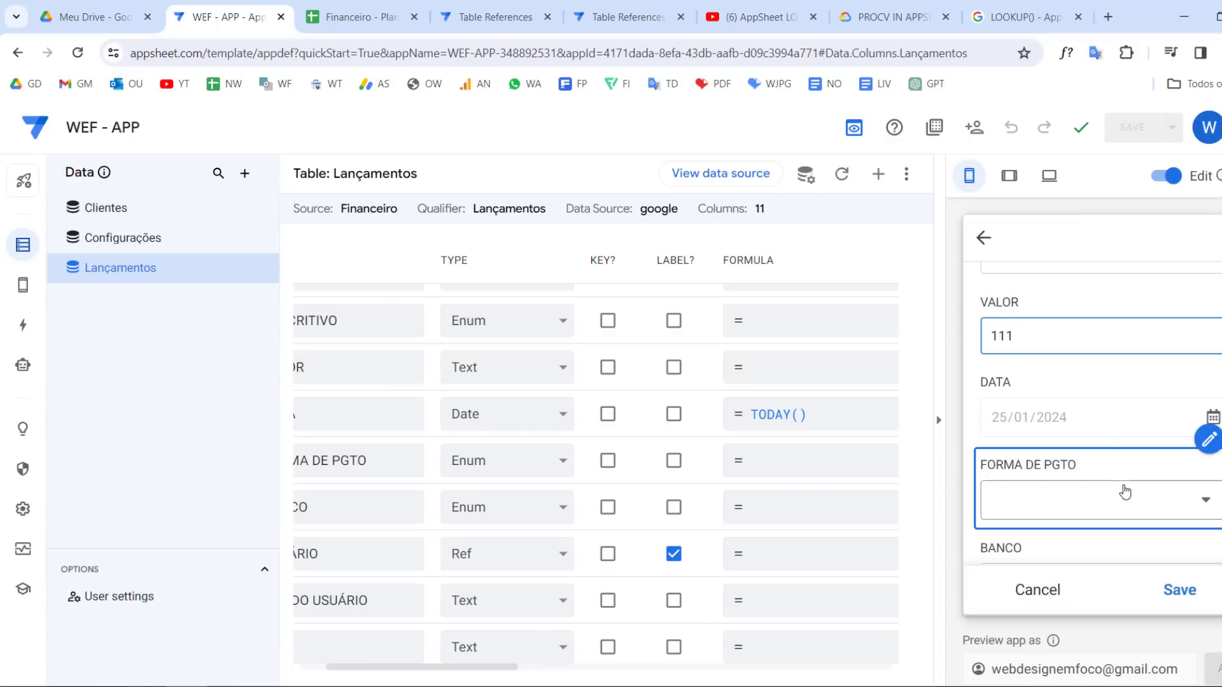
left_click(1122, 499)
left_click(1039, 364)
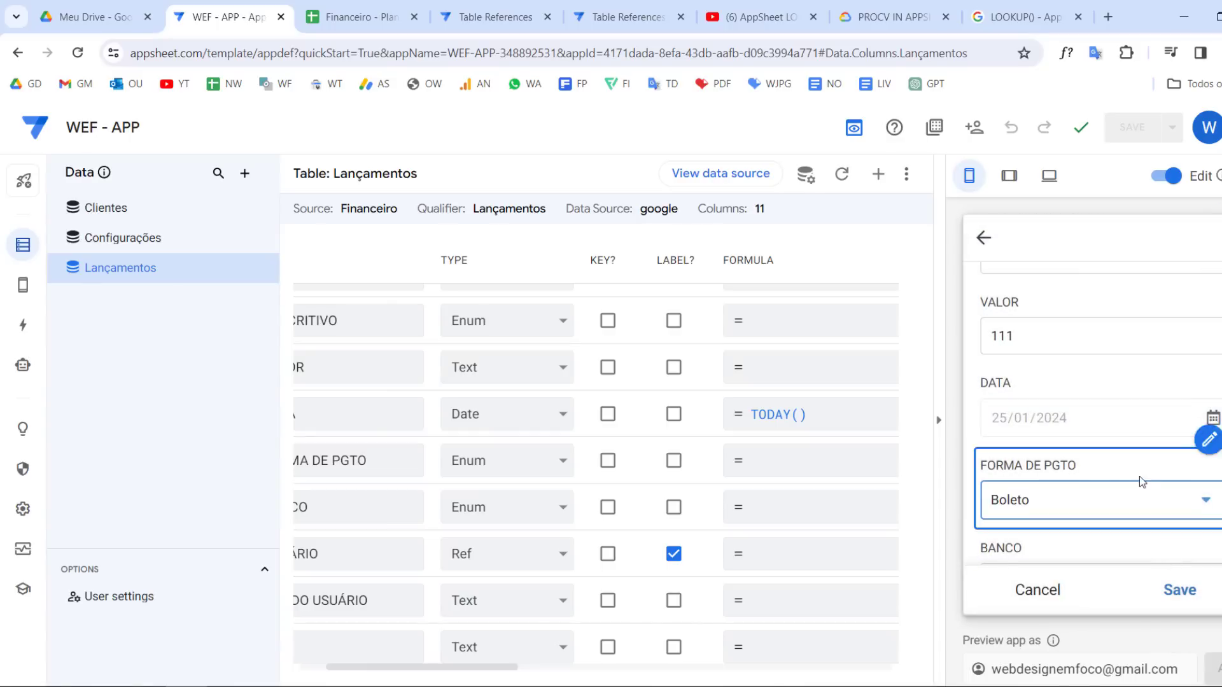
Pick bank Itaú and user Thiago, enter a CPF and OBS TESTE, and save the entry
scroll(1133, 471, "down", 2)
left_click(1145, 500)
left_click(1077, 407)
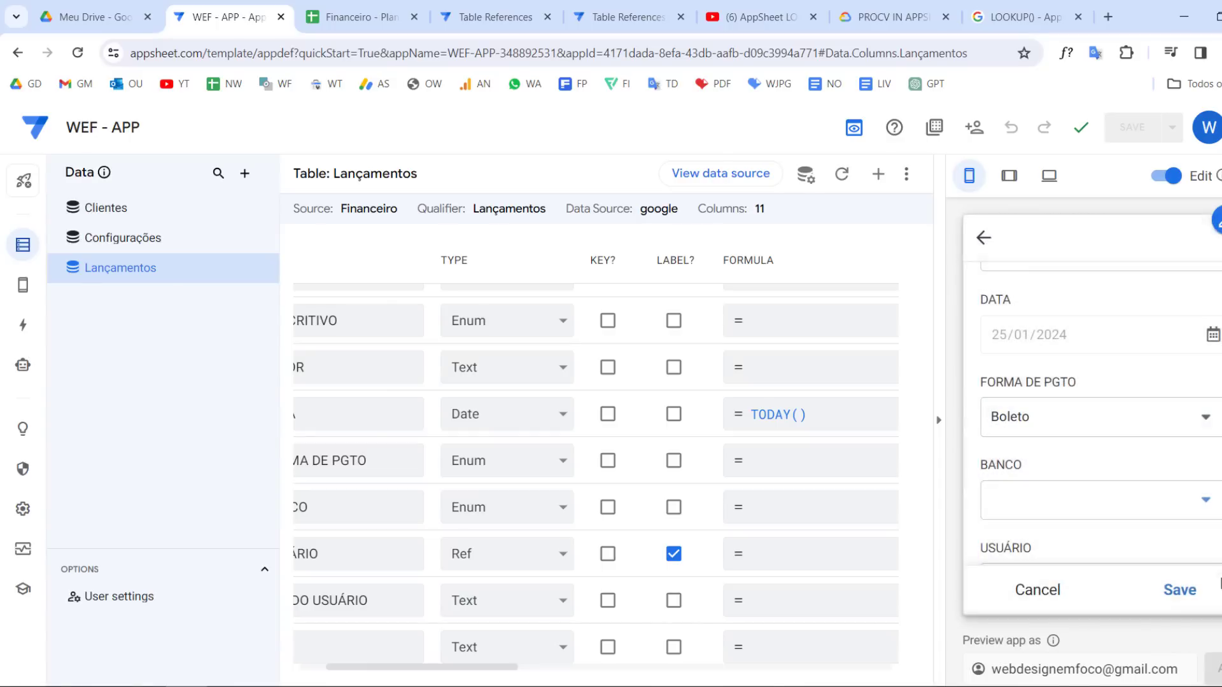
left_click(1105, 435)
left_click(1062, 325)
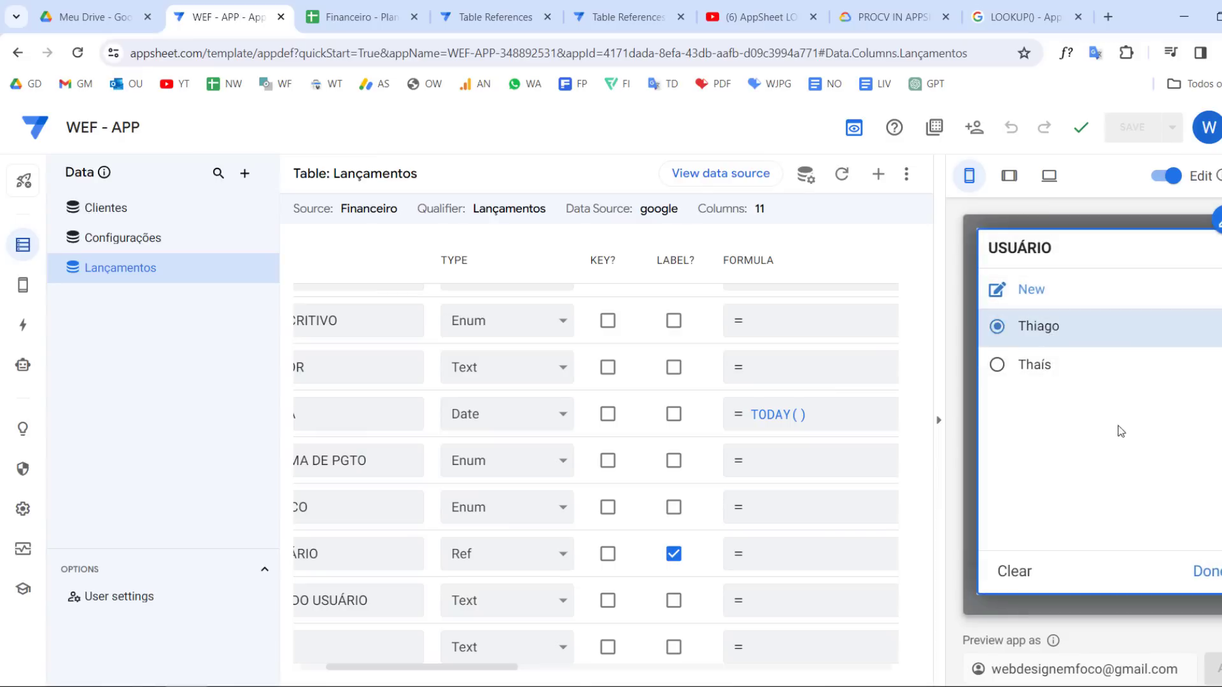
left_click(1105, 501)
type("2341")
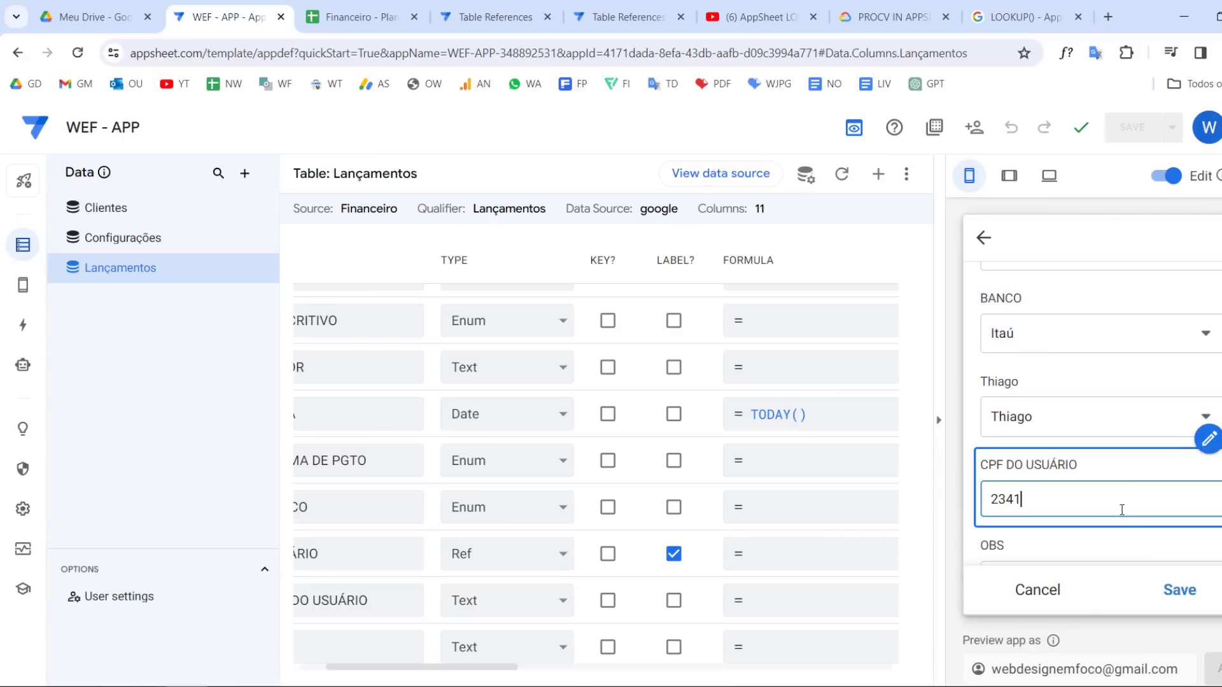
scroll(1129, 508, "down", 1)
left_click(1143, 528)
type("TESTE")
left_click(1180, 591)
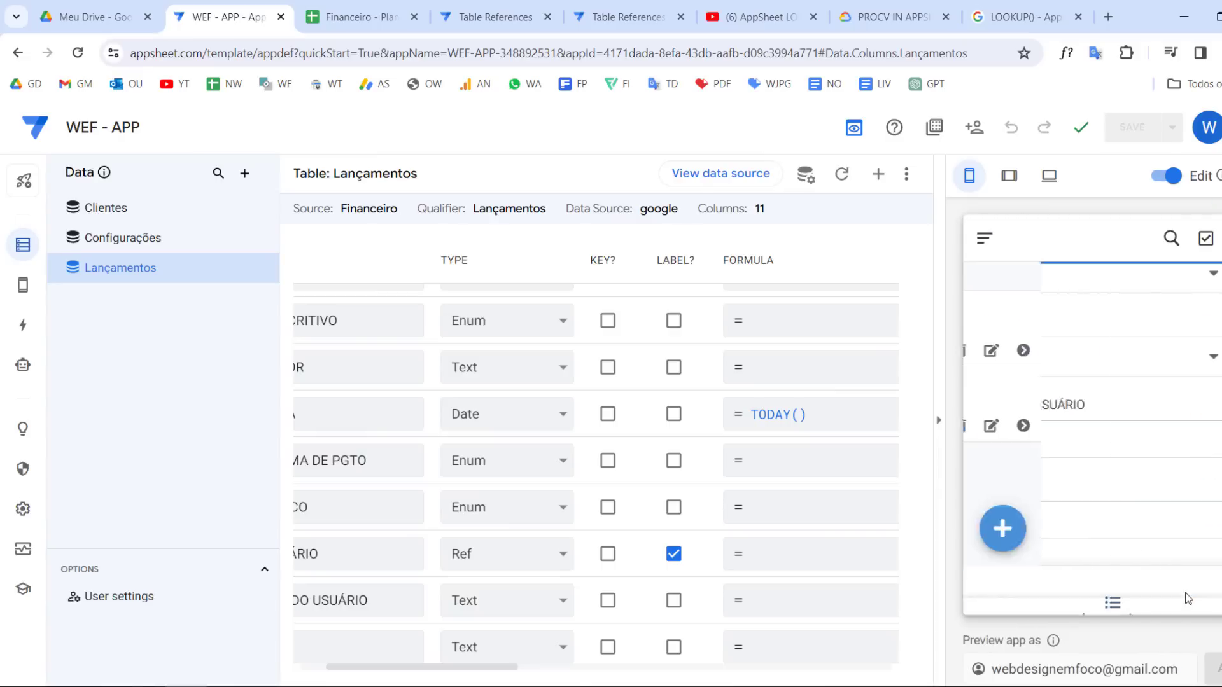
Check the USUÁRIO values stored for both entries in the Lançamentos sheet
key("ctrl+Tab")
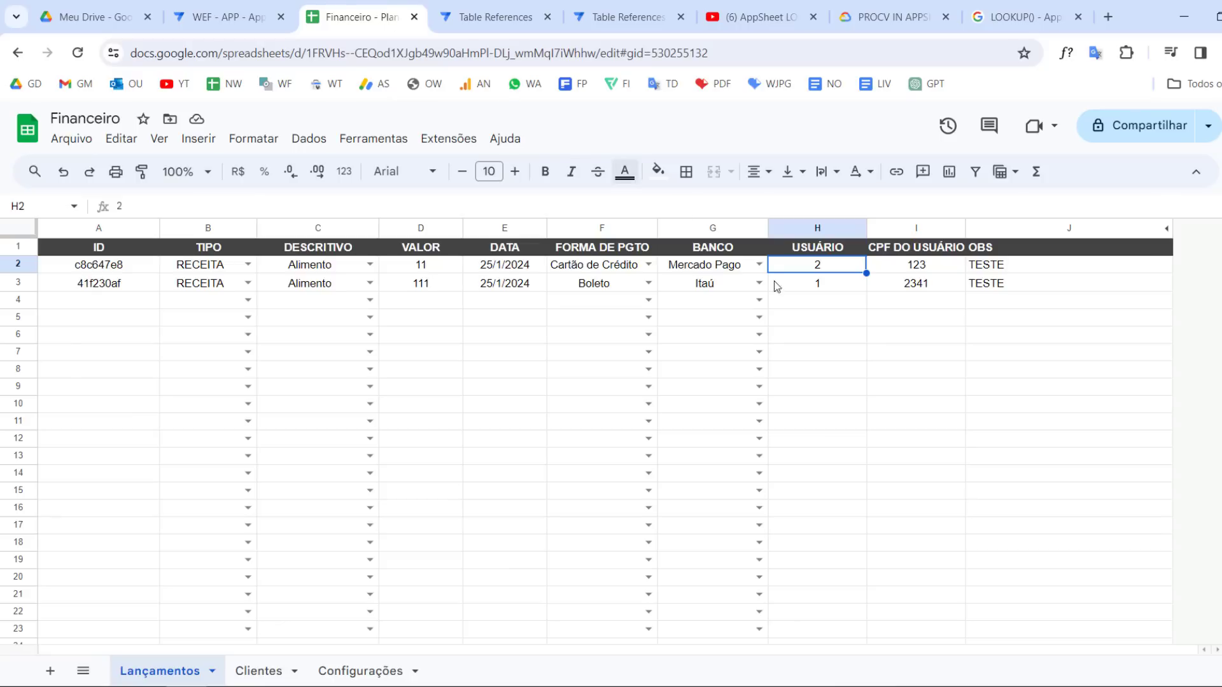
left_click(819, 281)
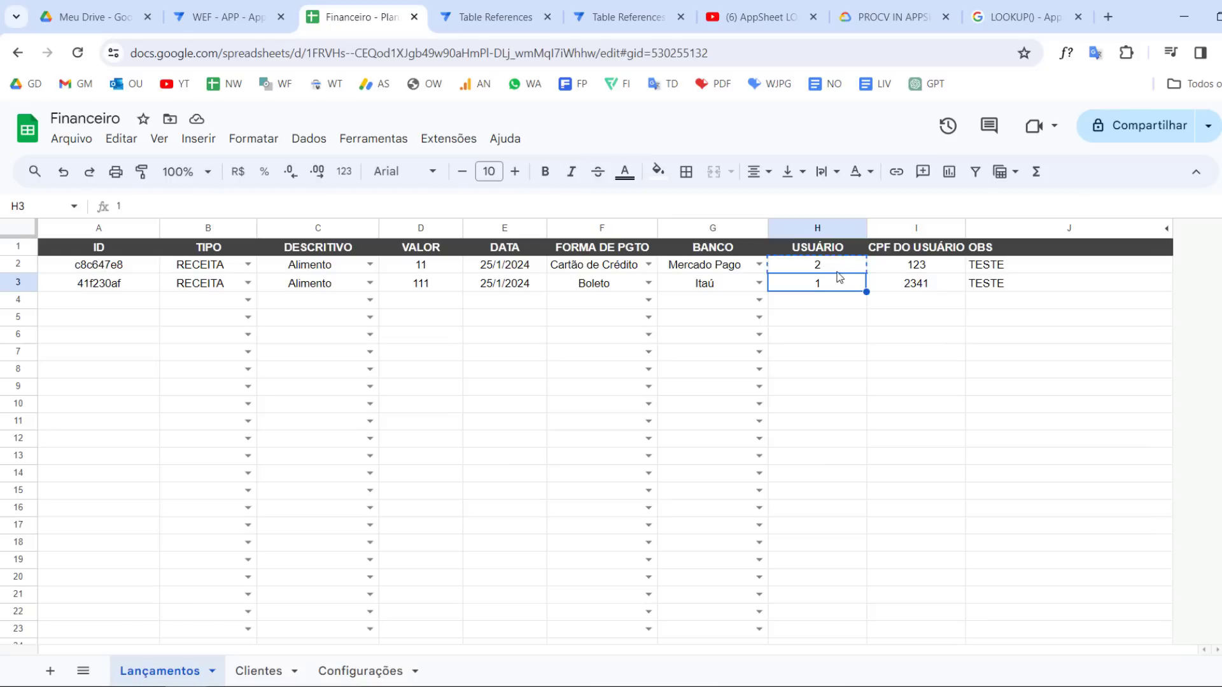
left_click_drag(837, 272, 837, 271)
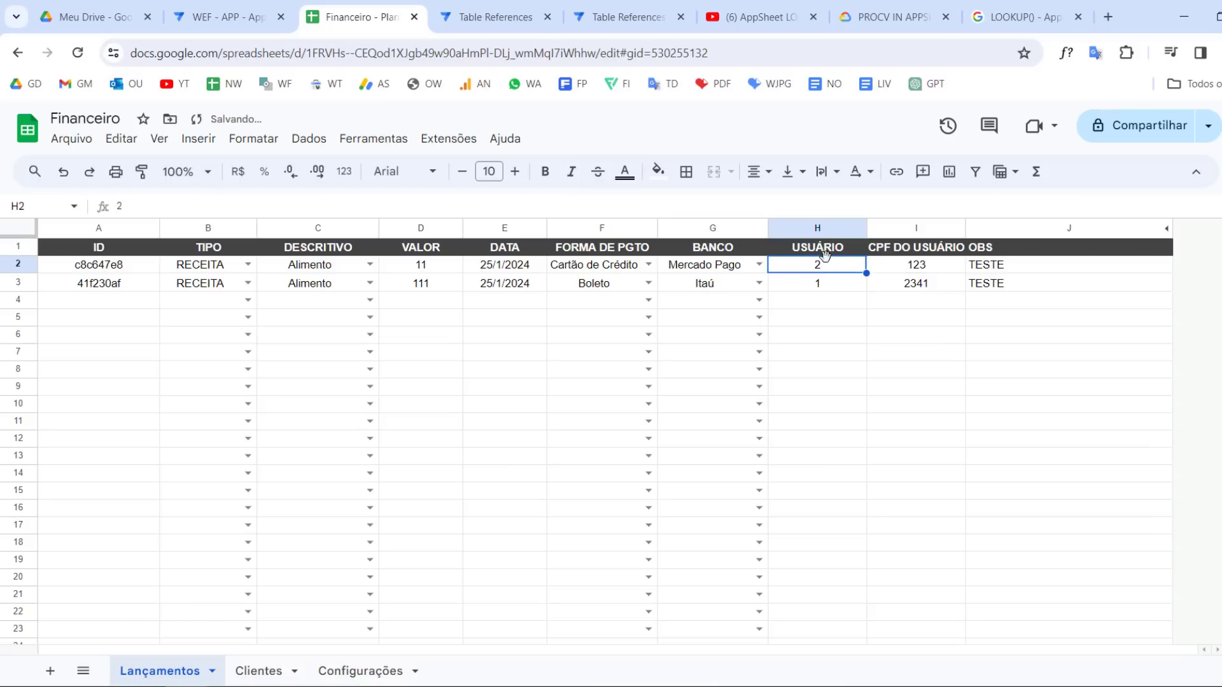
Enter the user names Thaís, Thiago, Thais and Thiago in the USUÁRIO cells of rows 2 to 5
type("tHA")
key("Caps_Lock")
key("BackSpace")
type("Thaís")
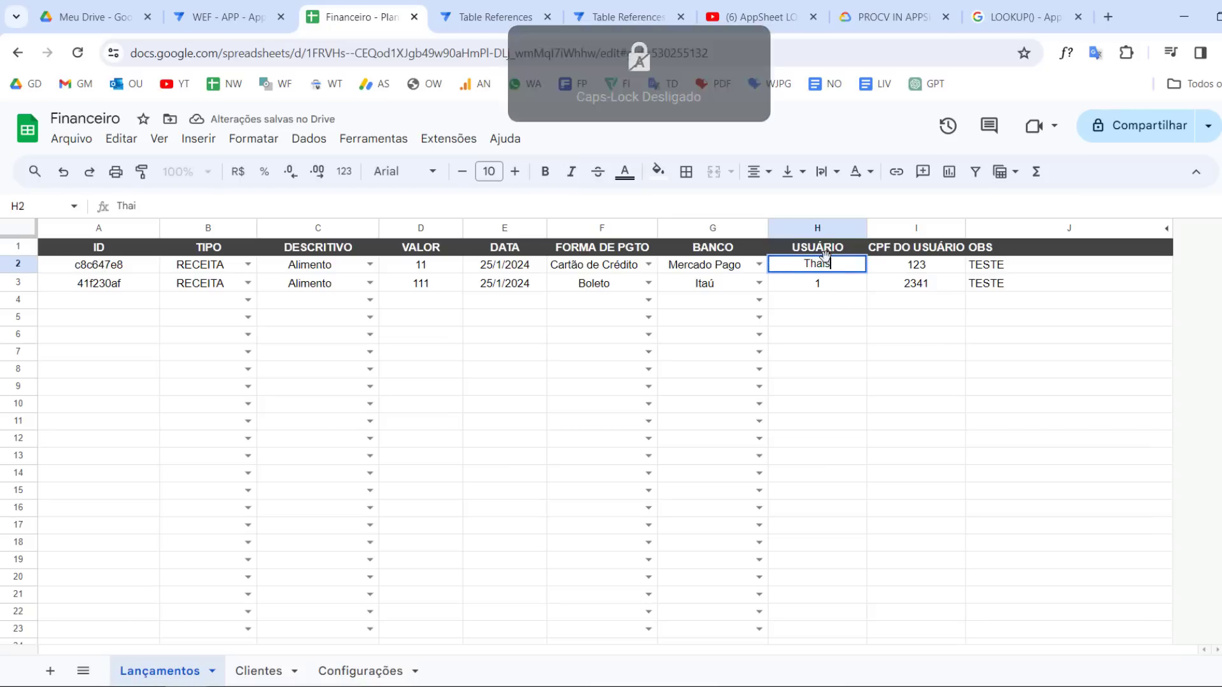
key("Return")
type("Thiago")
key("Return")
type("Thais")
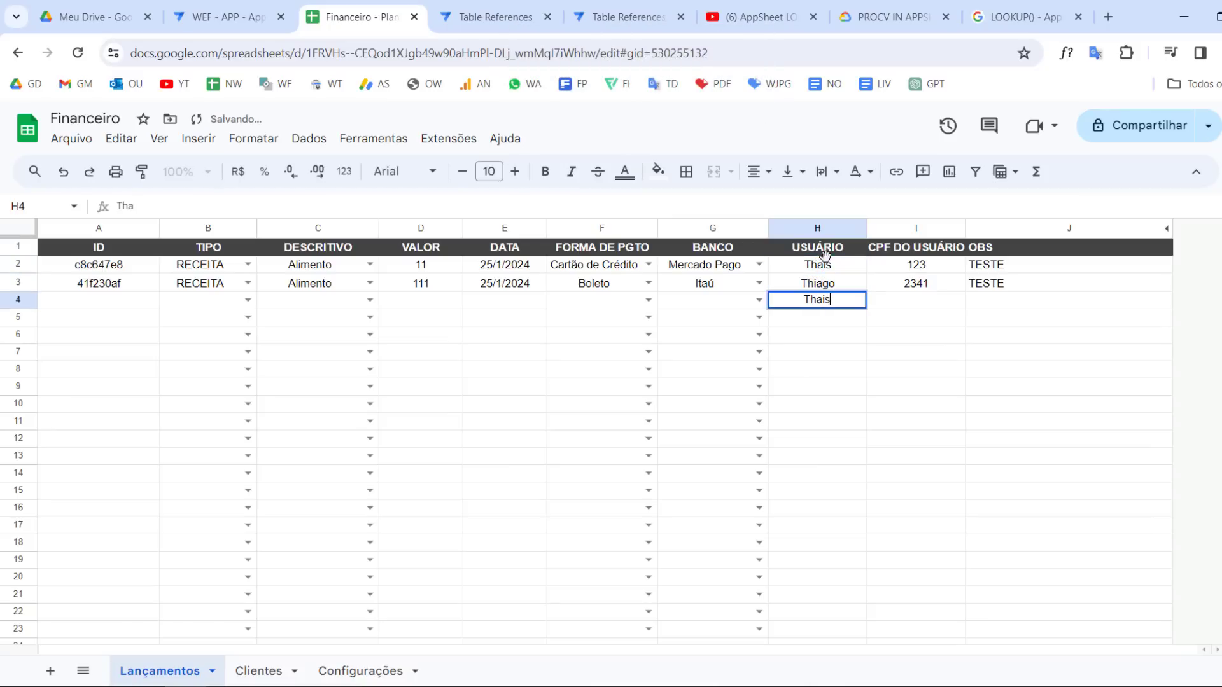
key("Return")
type("Thiago")
key("Return")
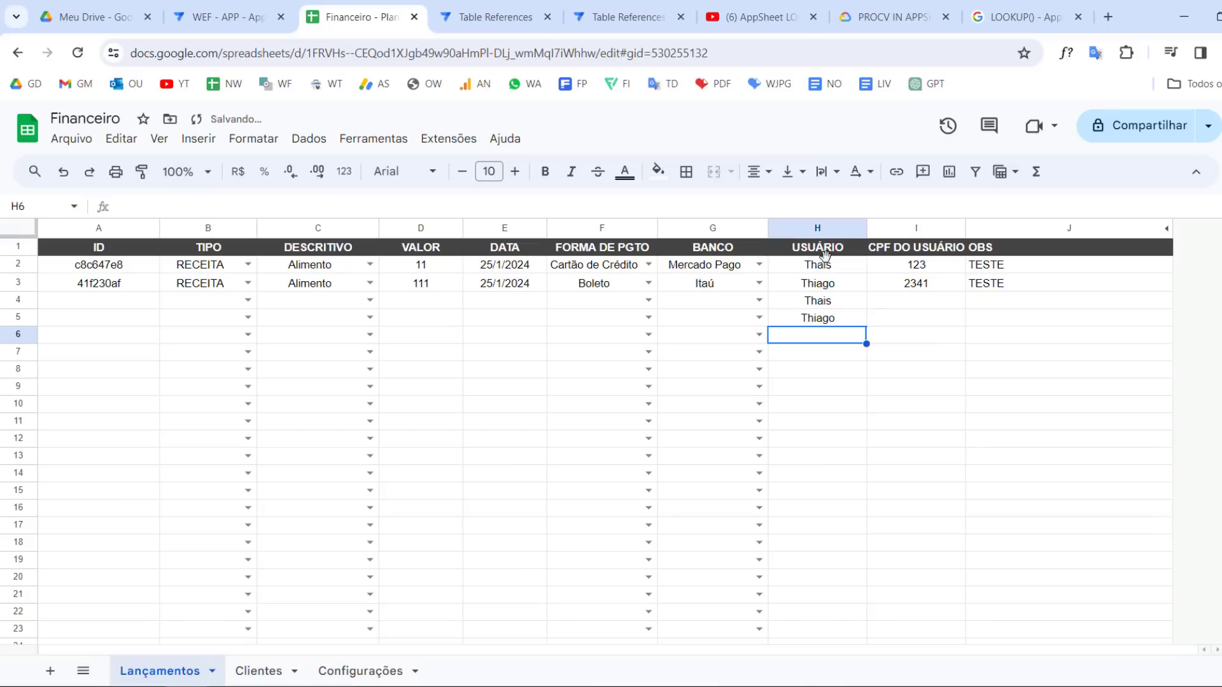
left_click(842, 267)
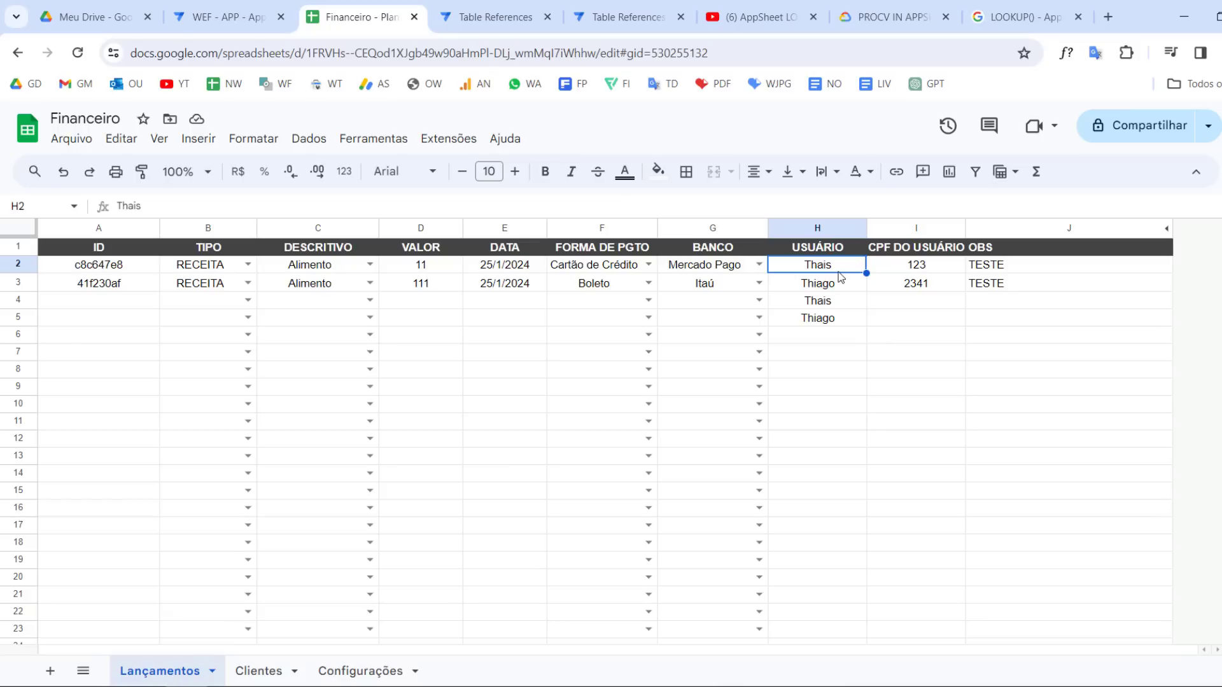
left_click(847, 352)
left_click_drag(827, 559, 832, 576)
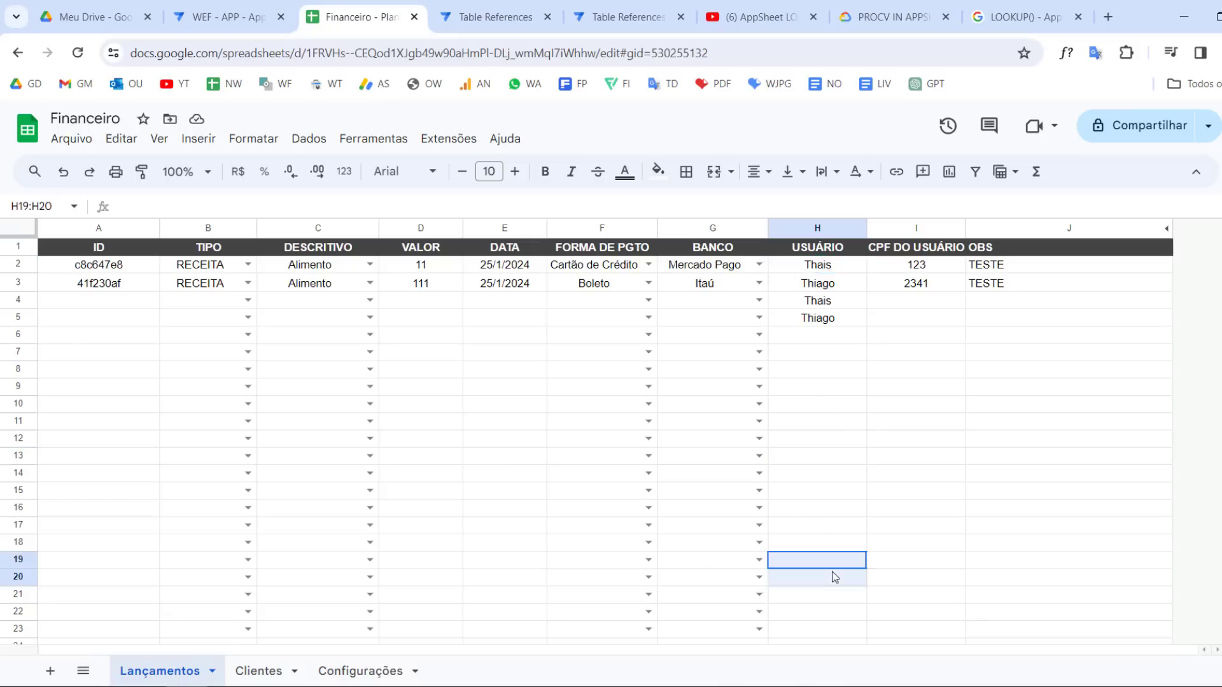
left_click(522, 443)
left_click(827, 509)
left_click(870, 581)
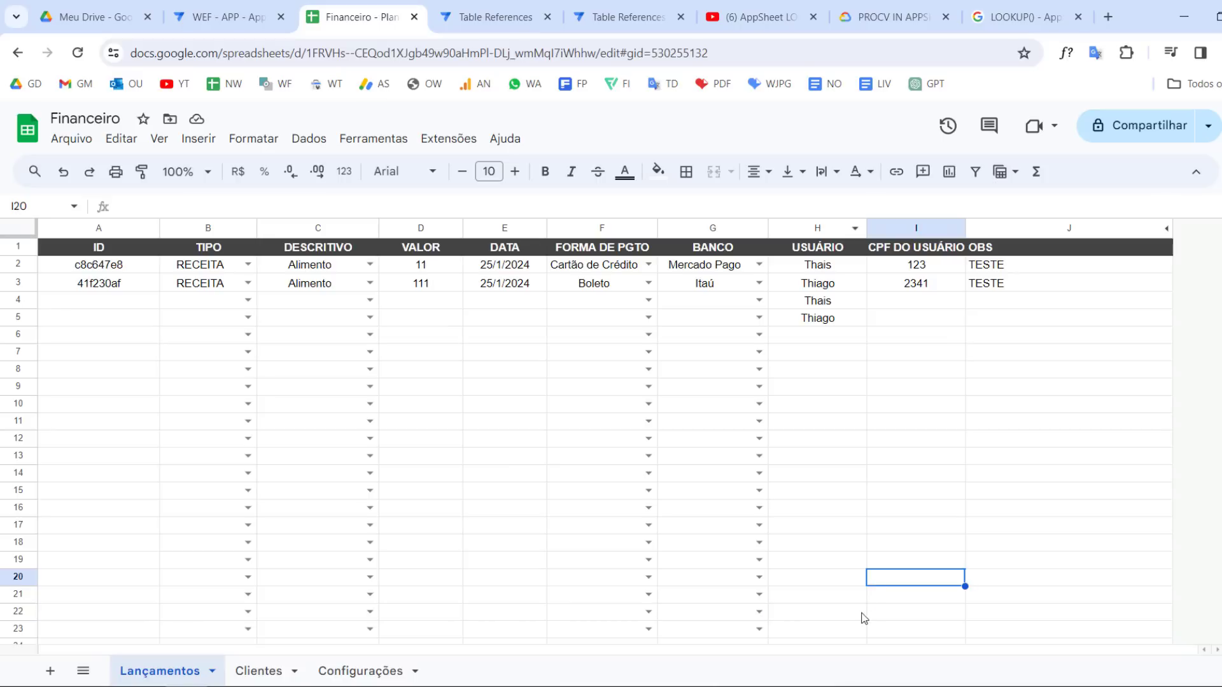
left_click(861, 612)
left_click(842, 506)
left_click(821, 336)
left_click(819, 574)
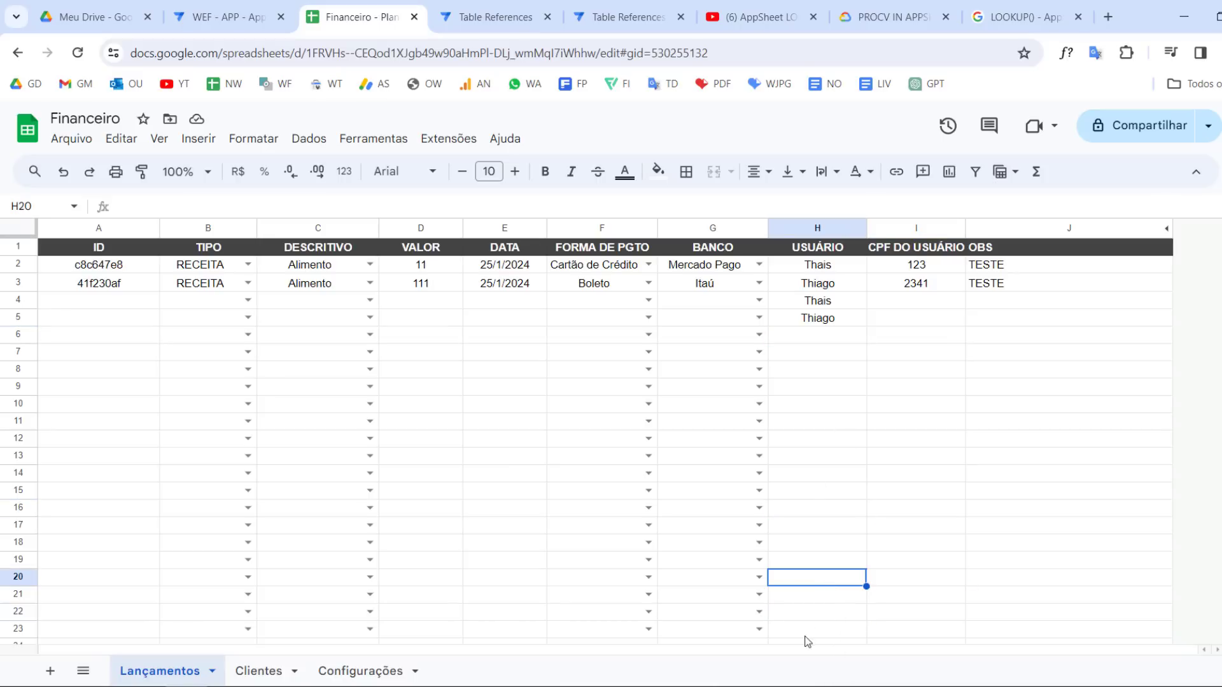
left_click(827, 390)
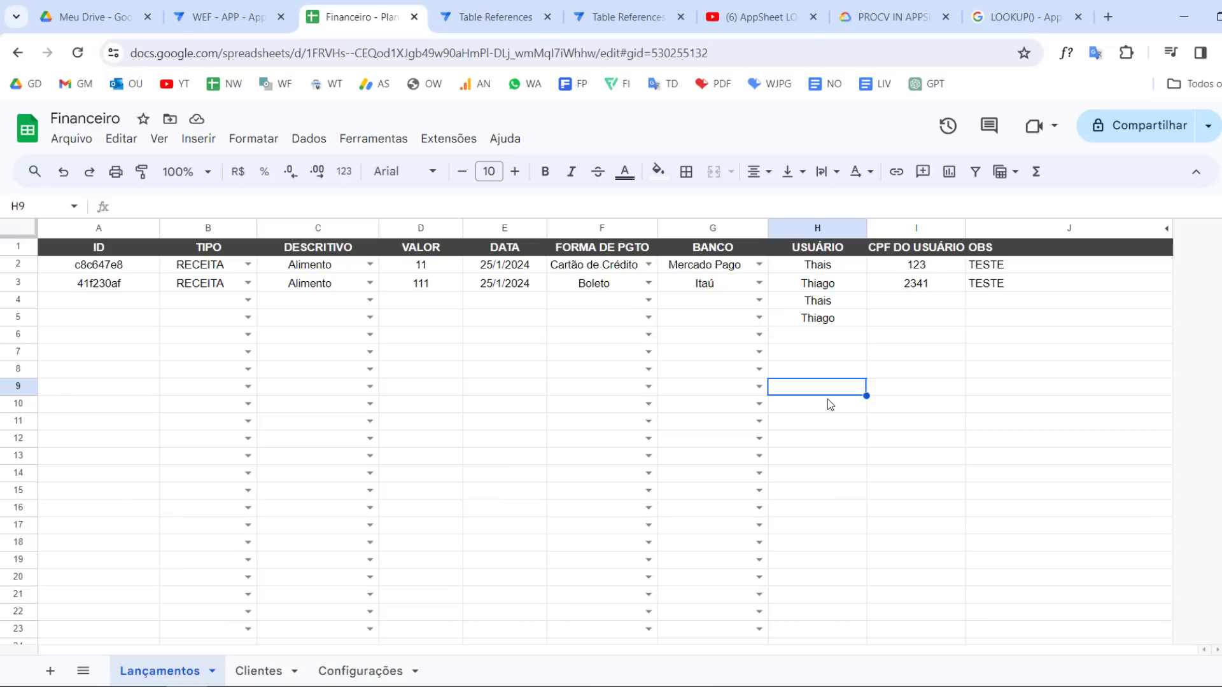
left_click(828, 268)
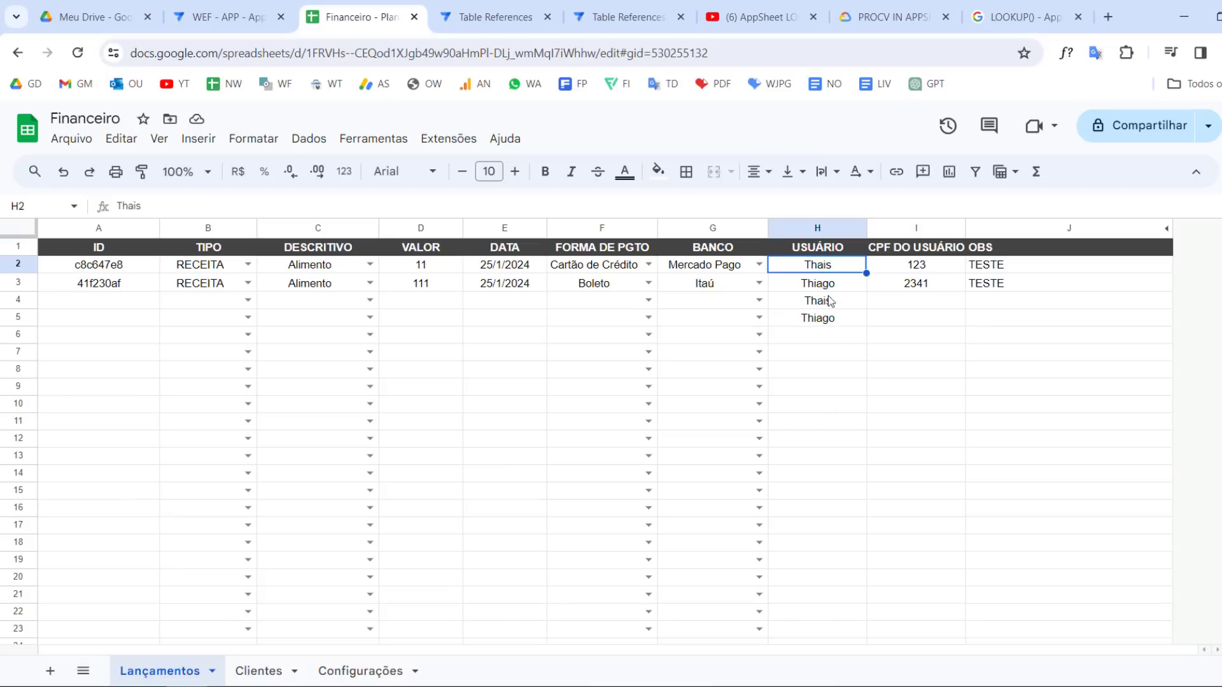
Set USUÁRIO to 1 and 2 for the two Lançamentos entries and clear the extra names below
type("1")
key("Return")
type("2")
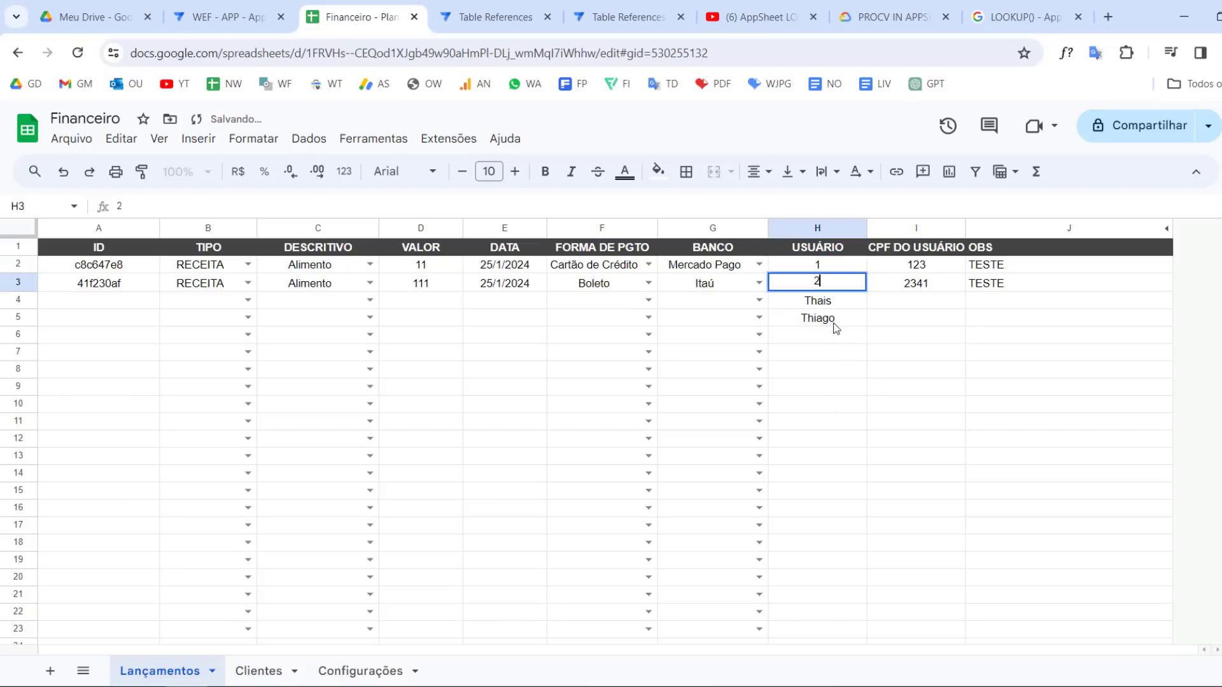
key("Return")
left_click(828, 318, "shift")
key("Delete")
left_click(828, 420)
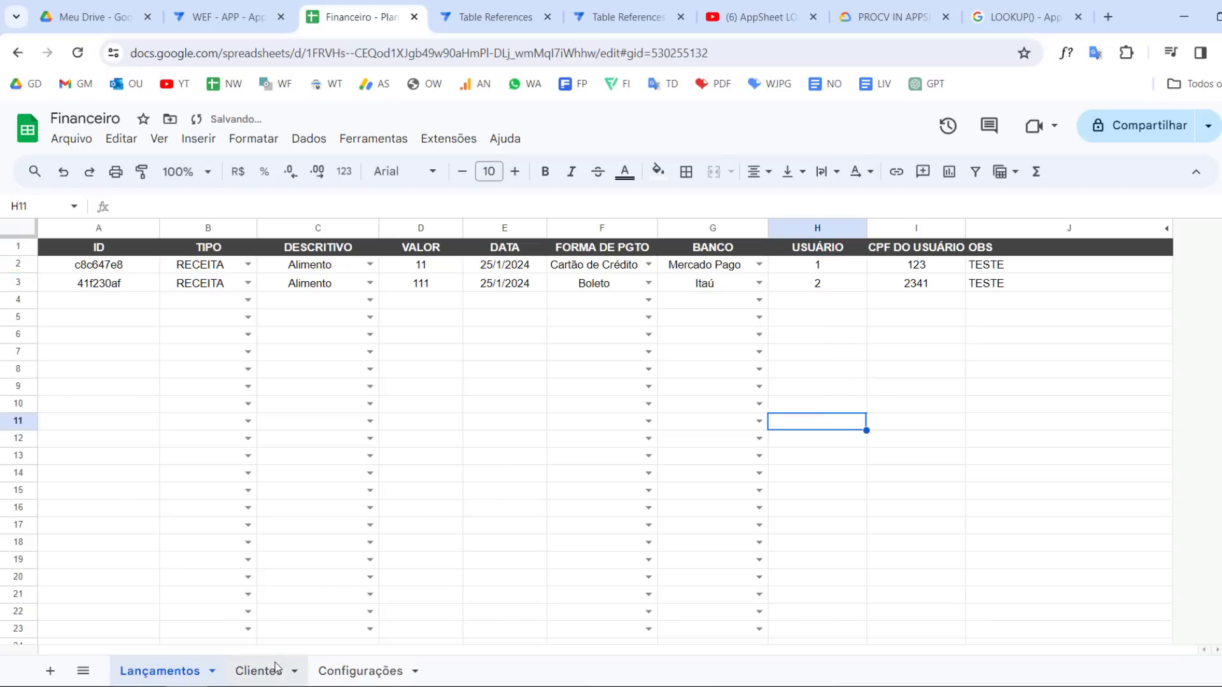
left_click(267, 669)
double_click(178, 289)
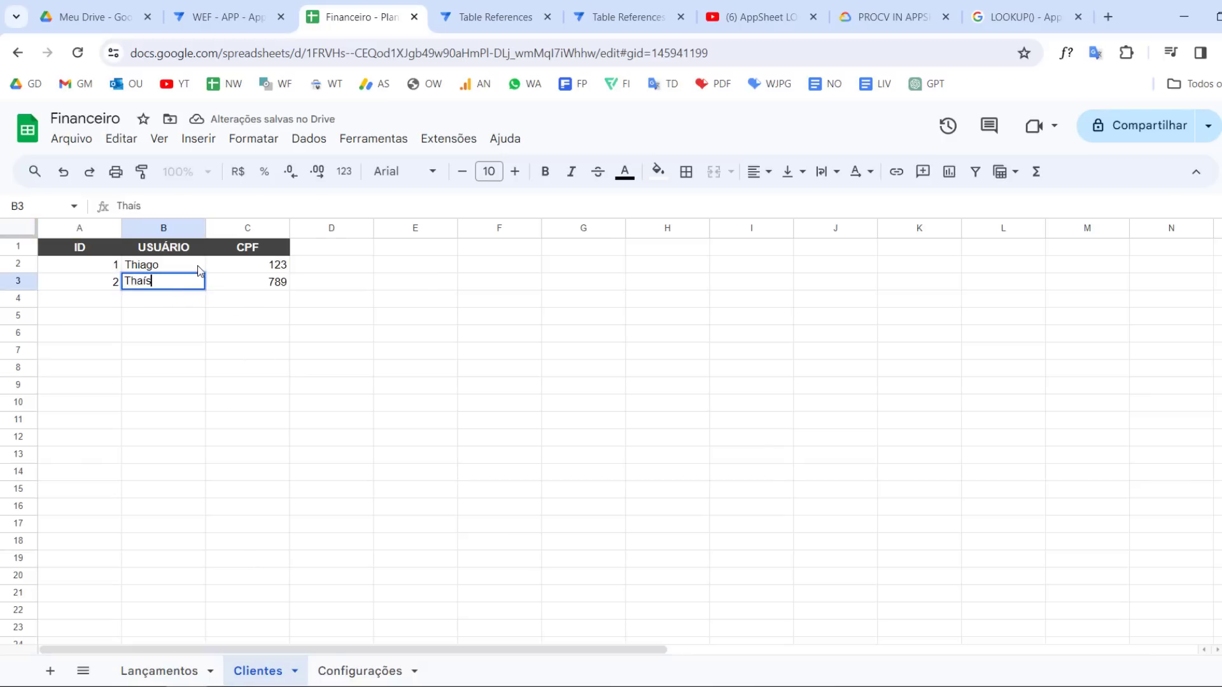
type("carl")
key("BackSpace")
key("BackSpace")
key("BackSpace")
key("BackSpace")
type("Carla")
key("Return")
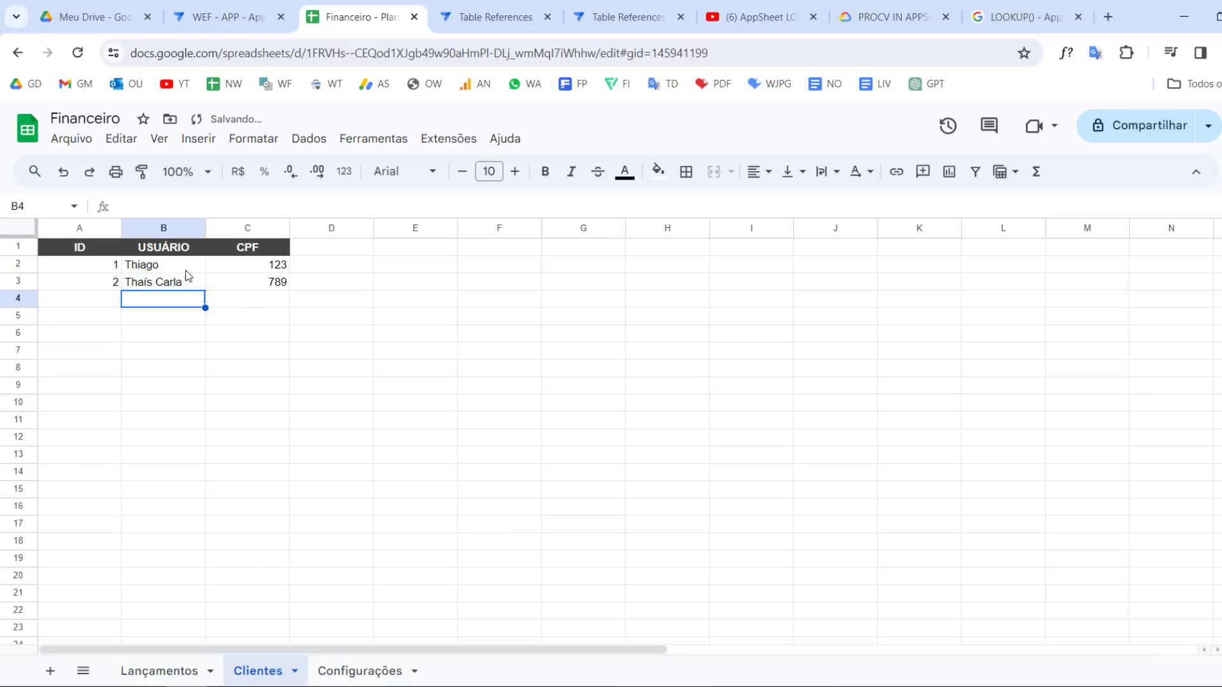
Remove Carla from the second client's name
left_click(176, 272)
double_click(178, 281)
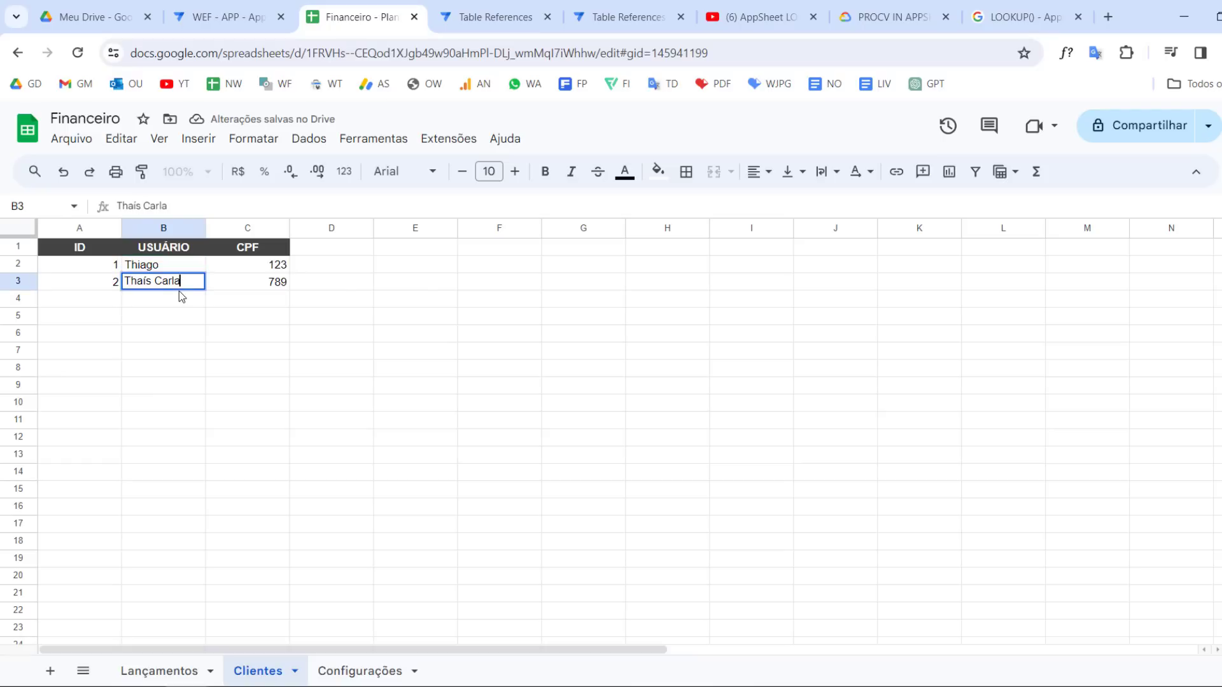
double_click(174, 281)
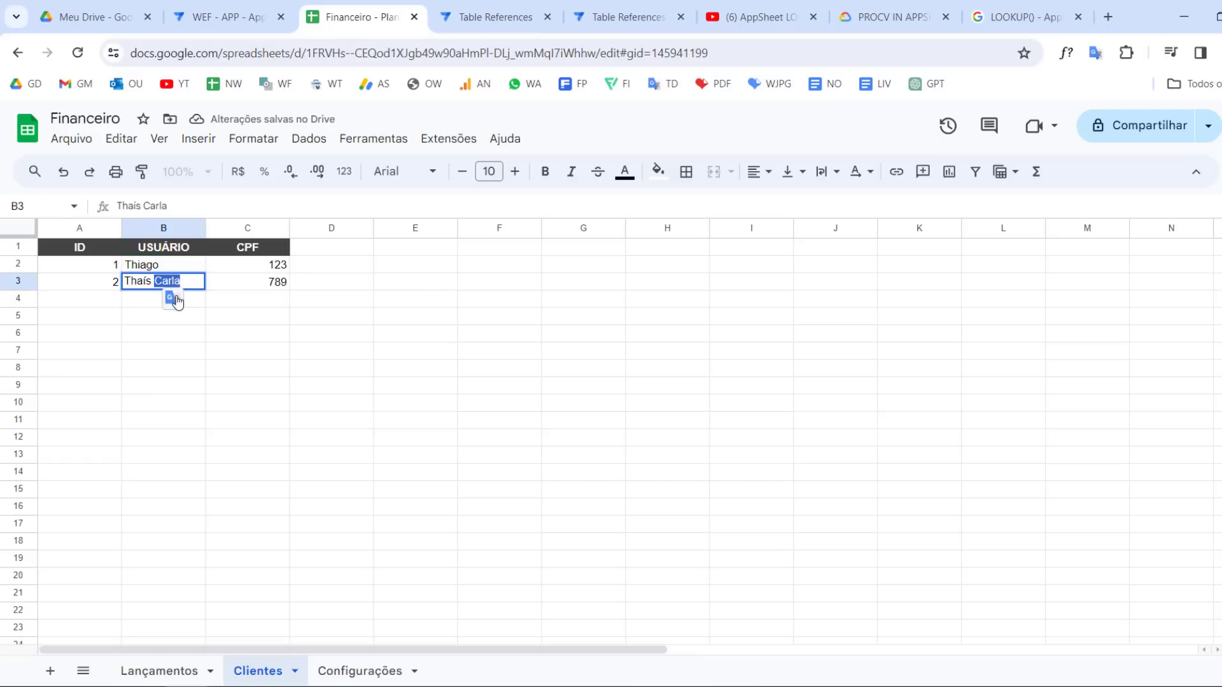
key("BackSpace")
key("Return")
Compare the rows of the Lançamentos sheet with the clients in the Clientes sheet
left_click(239, 421)
left_click(154, 662)
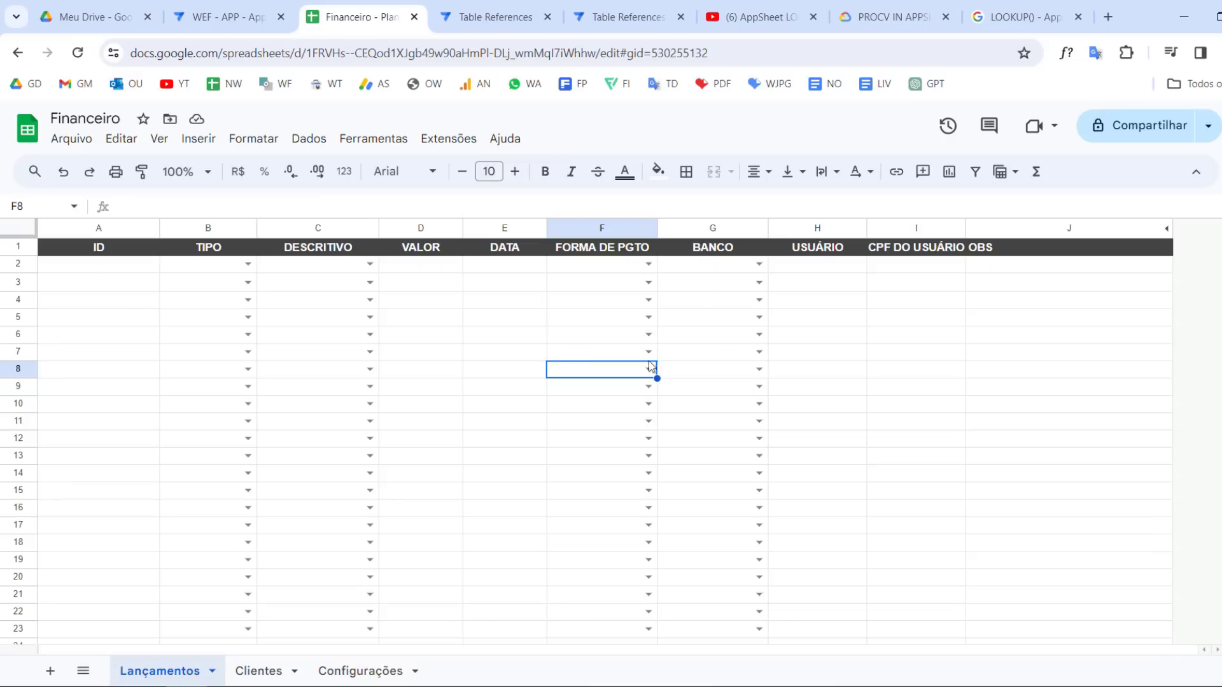
left_click(850, 270)
left_click(842, 290)
left_click(835, 373)
left_click(840, 427)
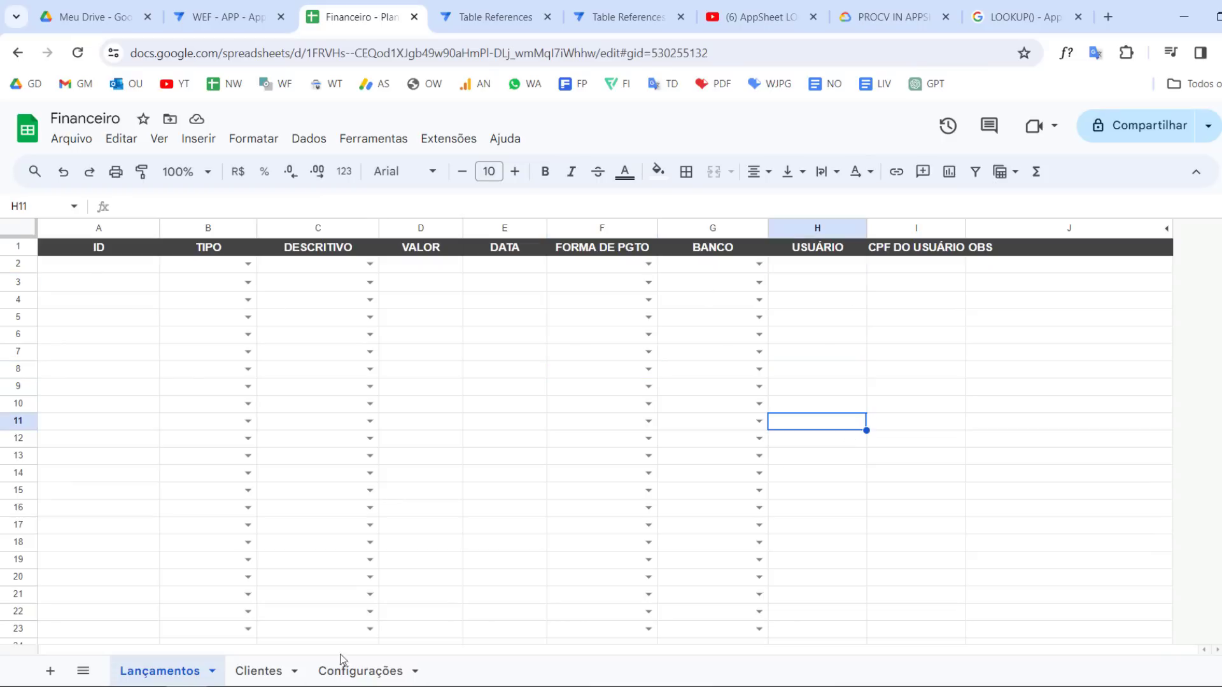
left_click(254, 672)
left_click(107, 267)
left_click(159, 280)
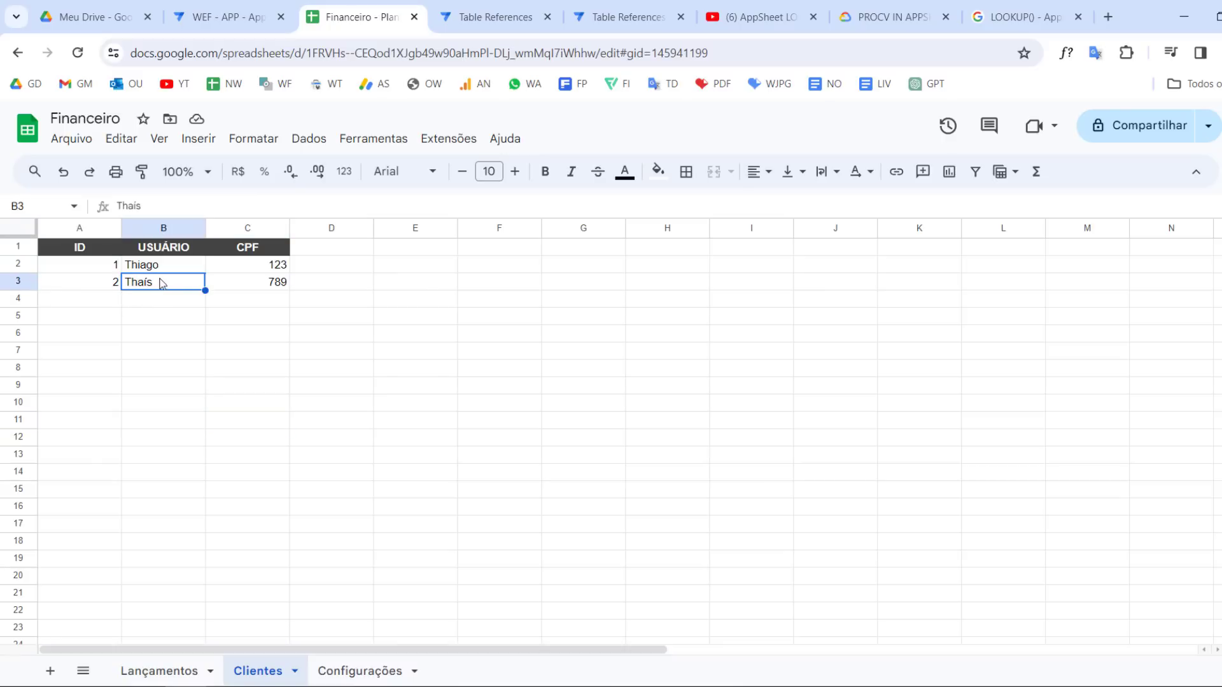
left_click(163, 268)
left_click(112, 266)
left_click(107, 283)
left_click(175, 673)
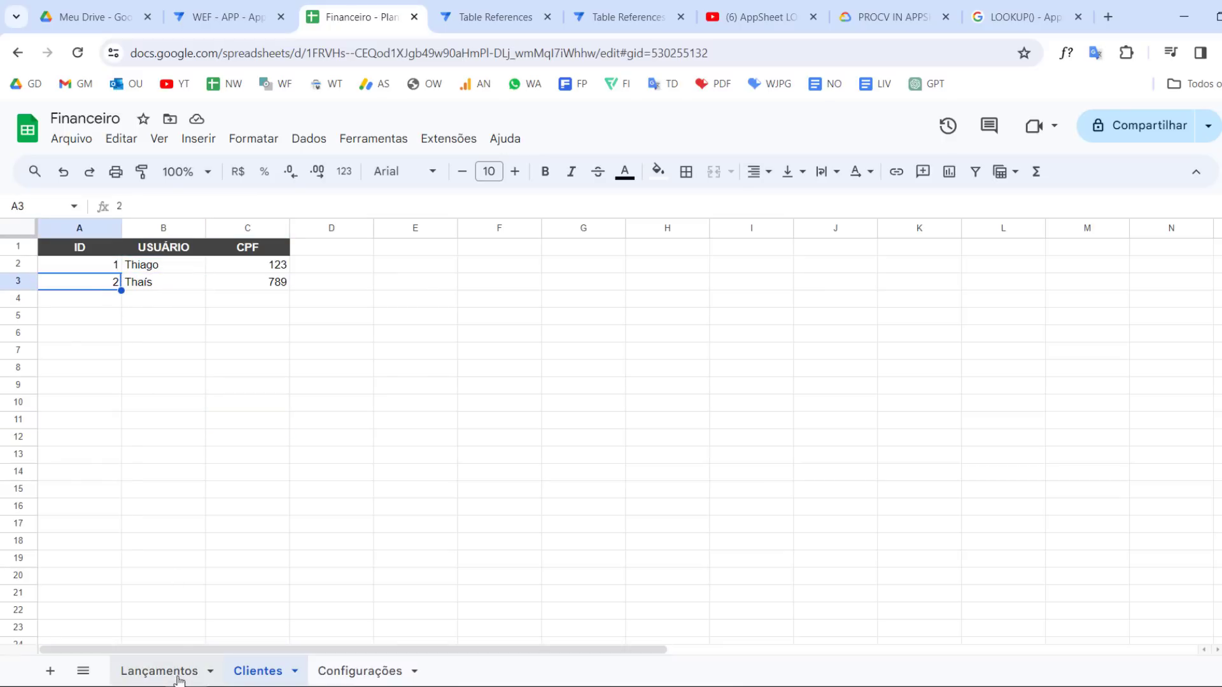
left_click(864, 354)
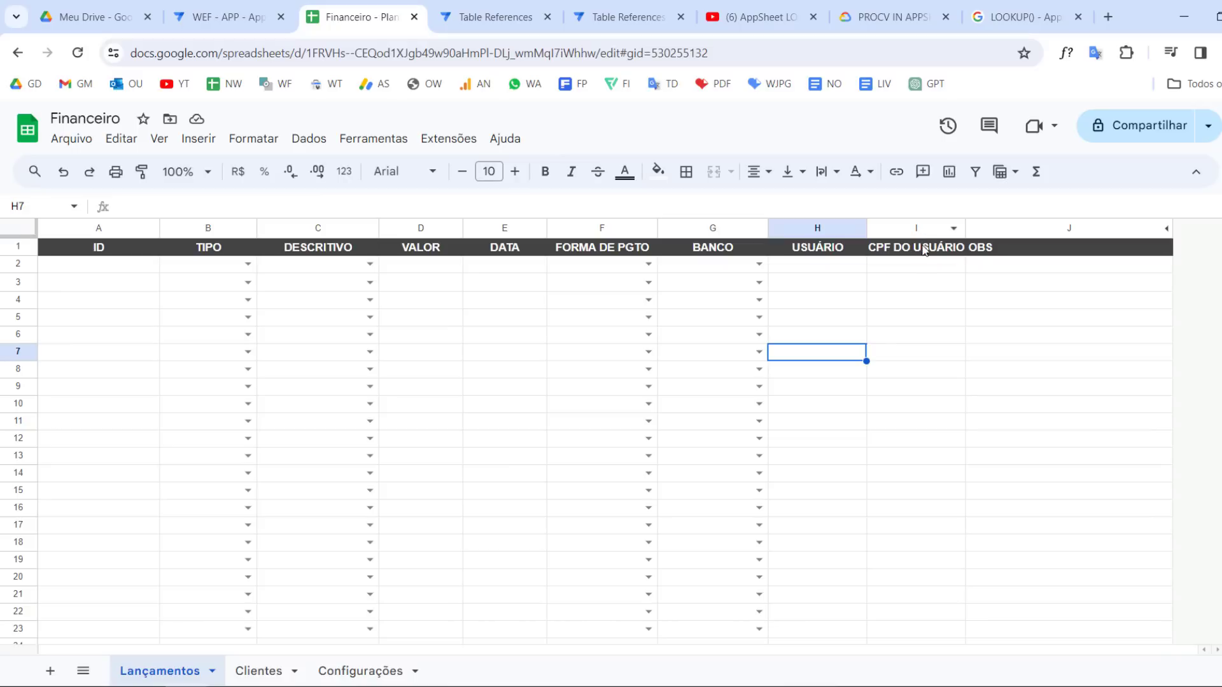
left_click(926, 282)
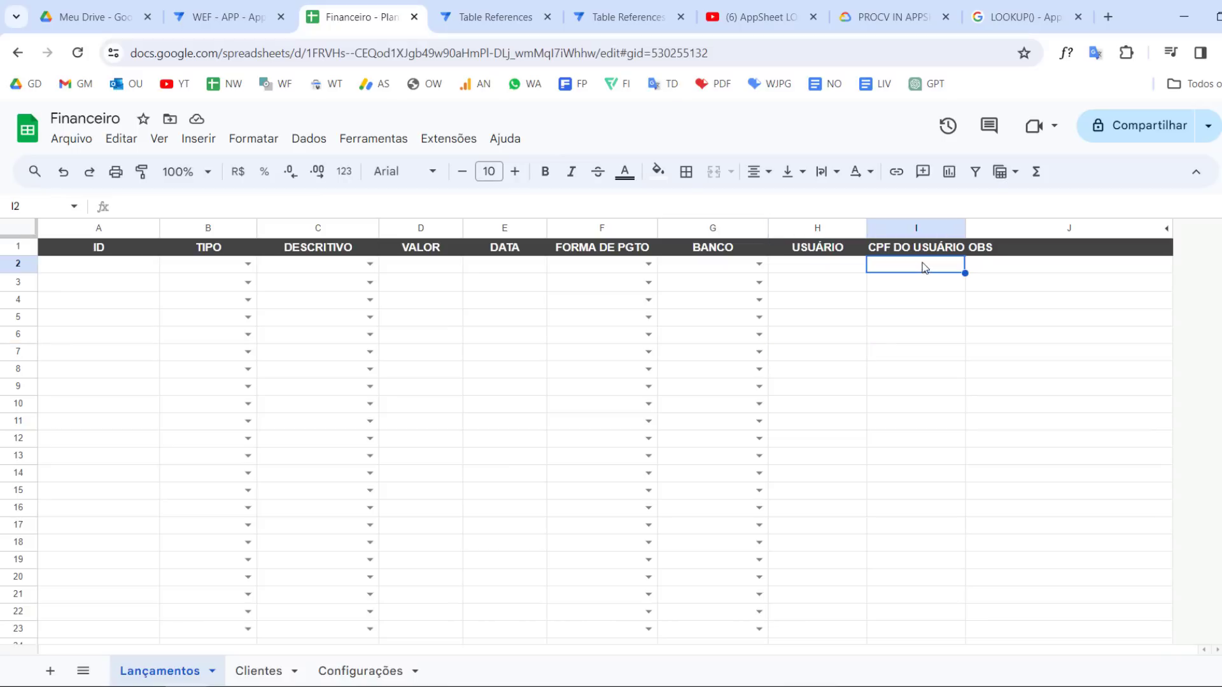
left_click(259, 674)
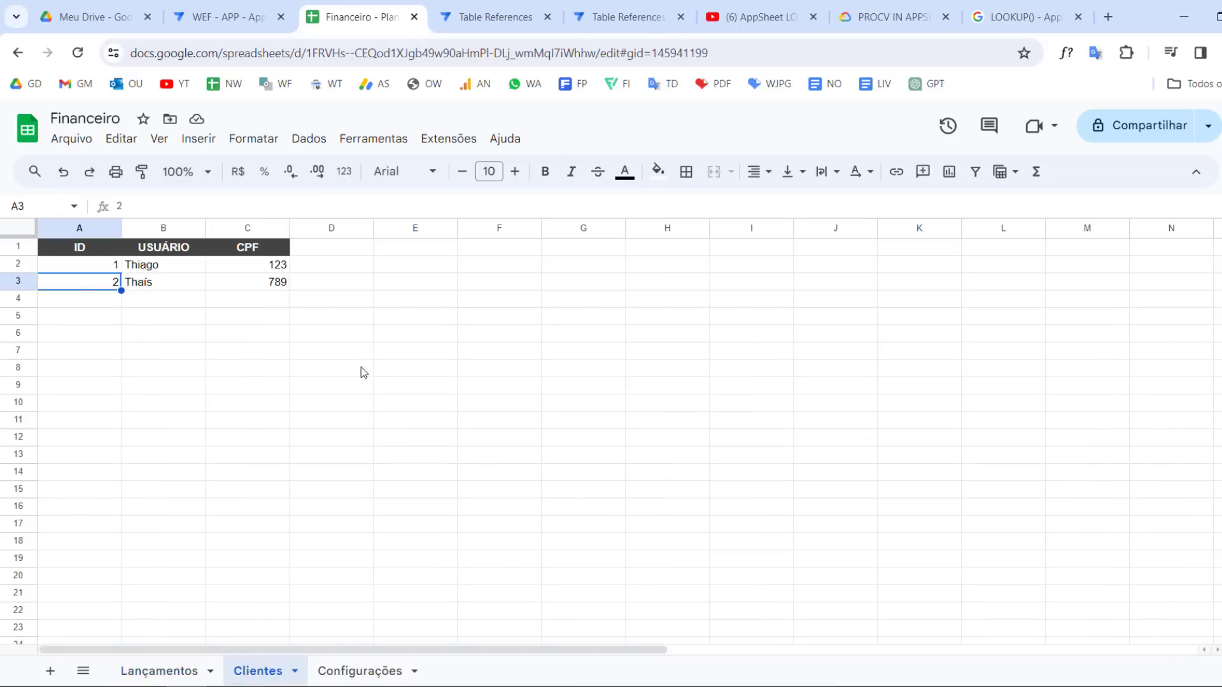
left_click(285, 275)
left_click(178, 670)
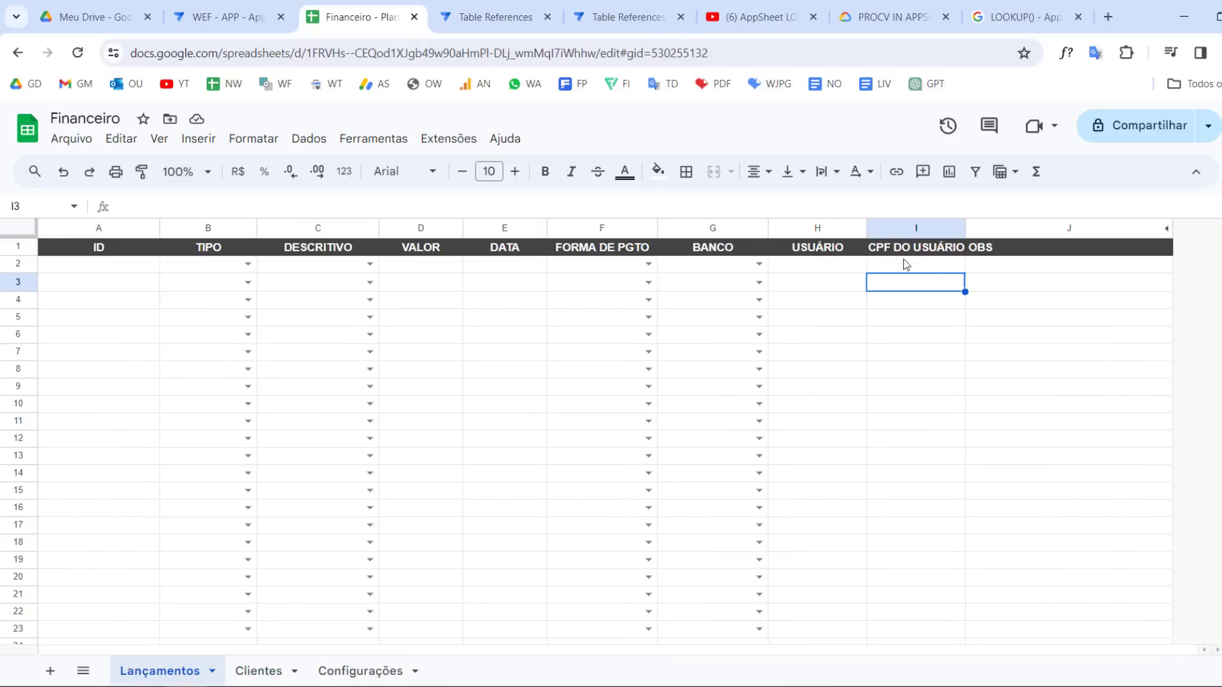
left_click(863, 267)
left_click(931, 266)
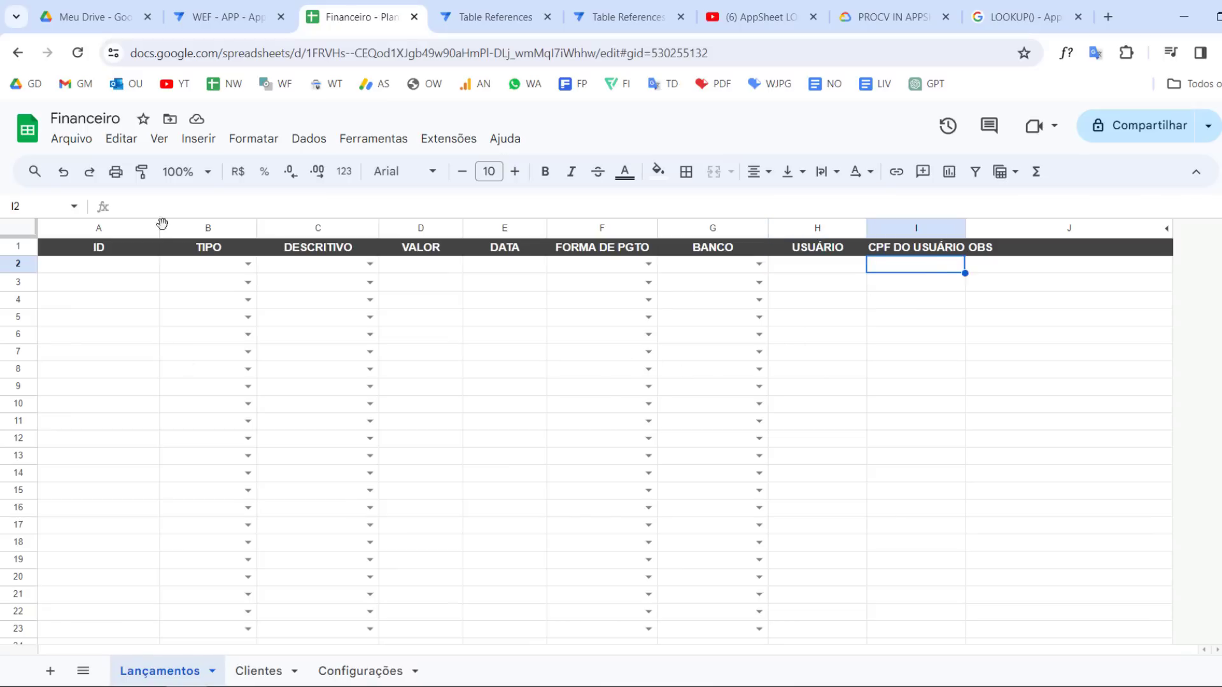
Back in AppSheet, open a new entry form in the preview and inspect its CPF DO USUÁRIO field
left_click(226, 5)
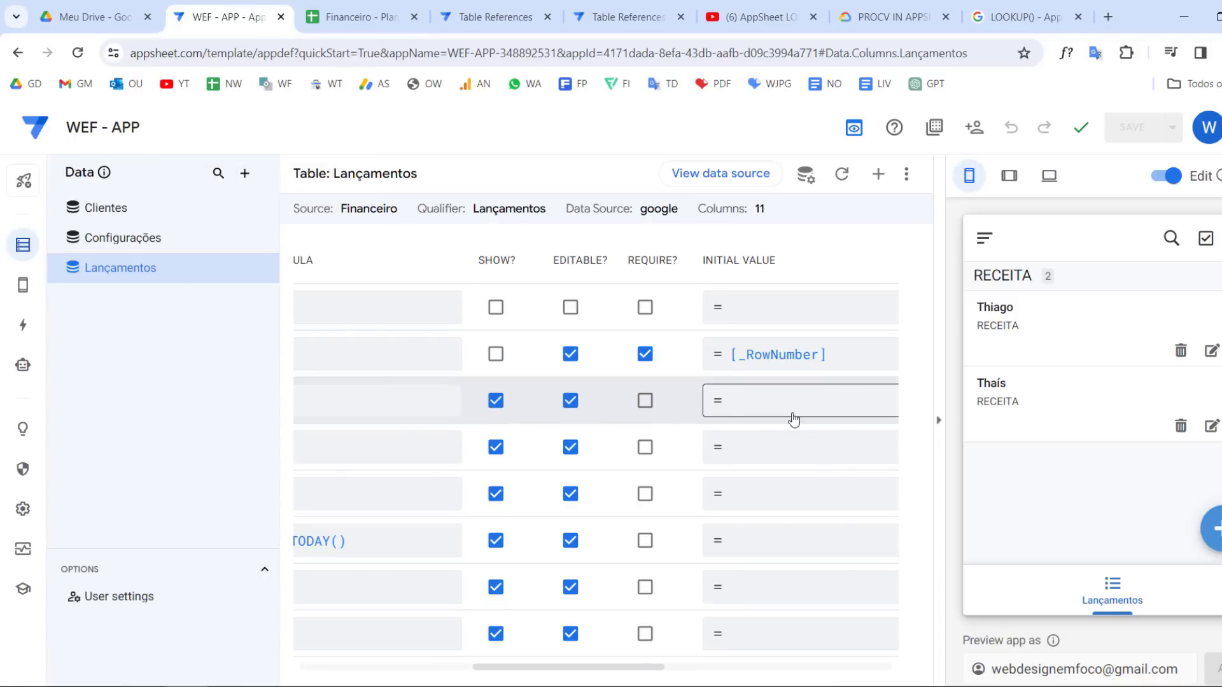
scroll(794, 420, "left", 8)
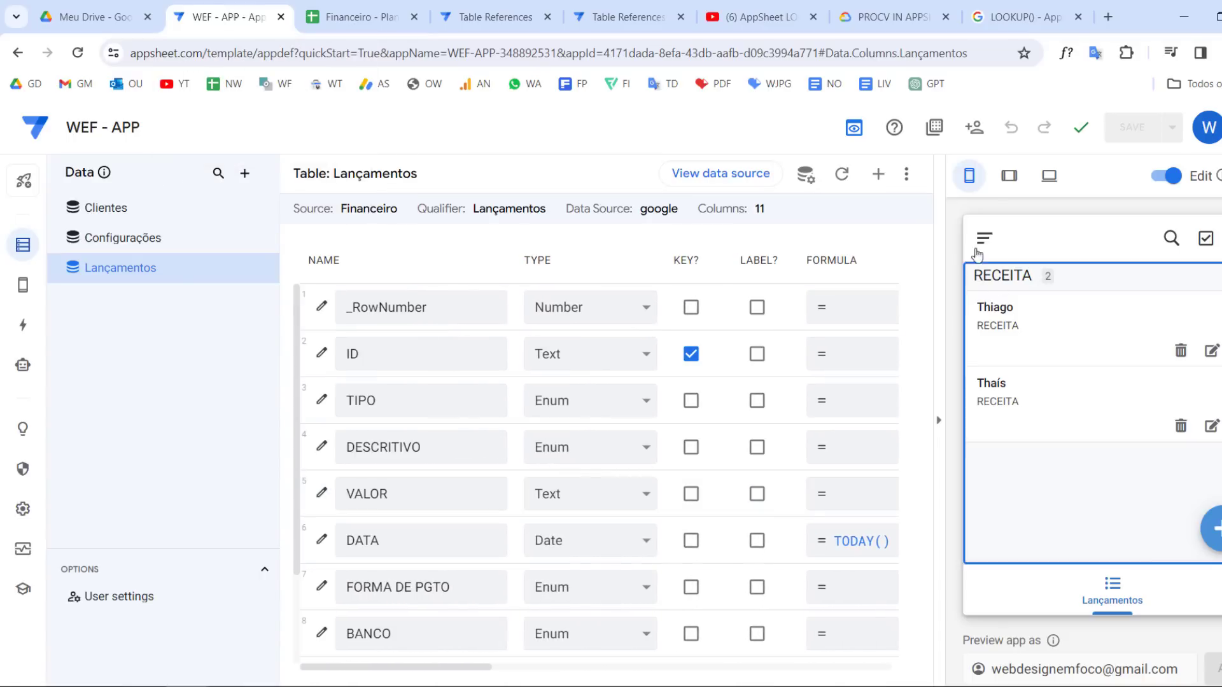
scroll(598, 490, "down", 2)
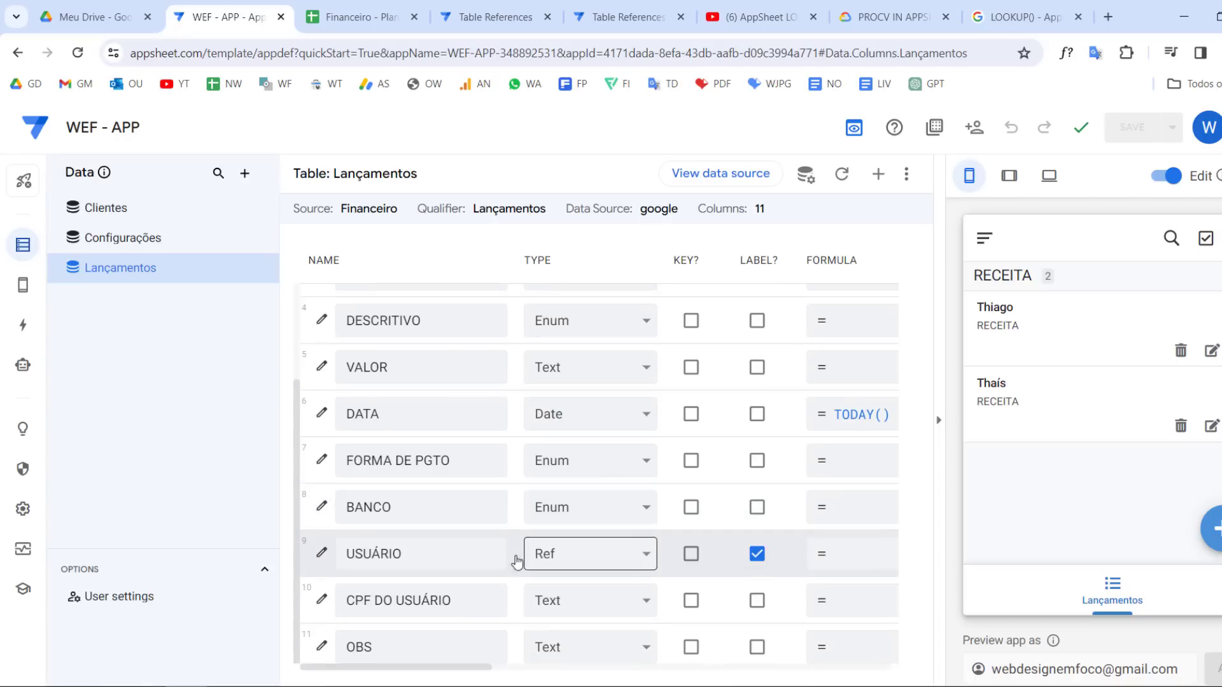
left_click(1215, 528)
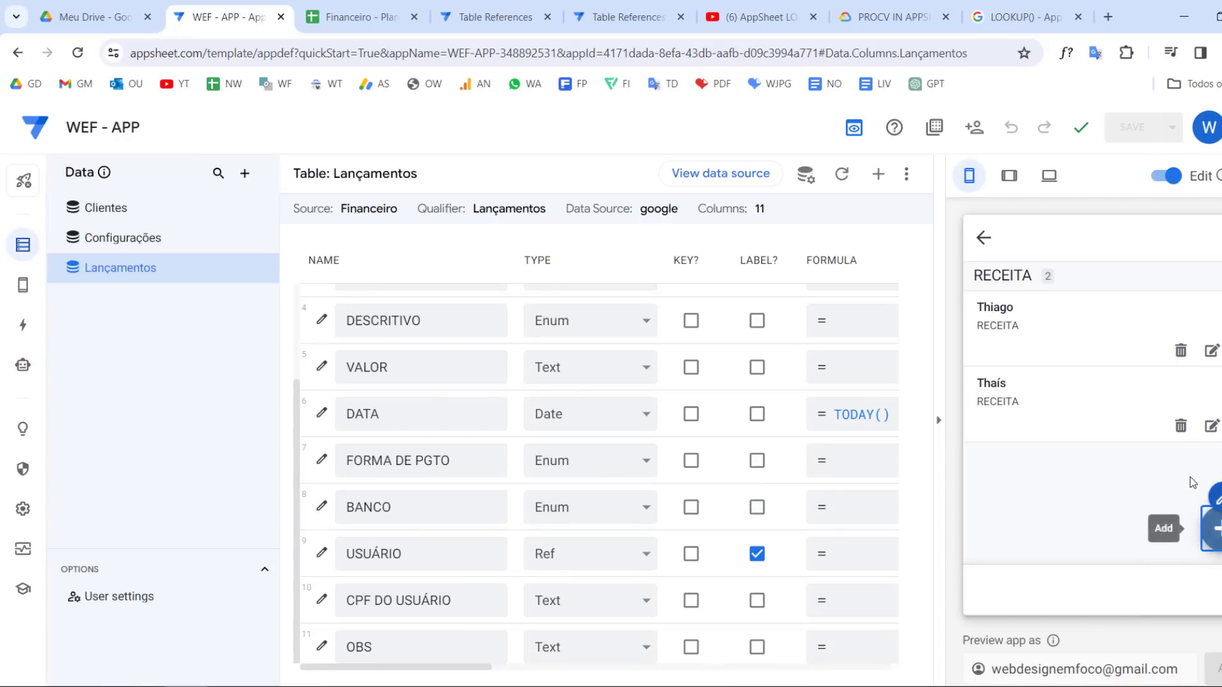
scroll(1132, 398, "down", 6)
left_click(1048, 445)
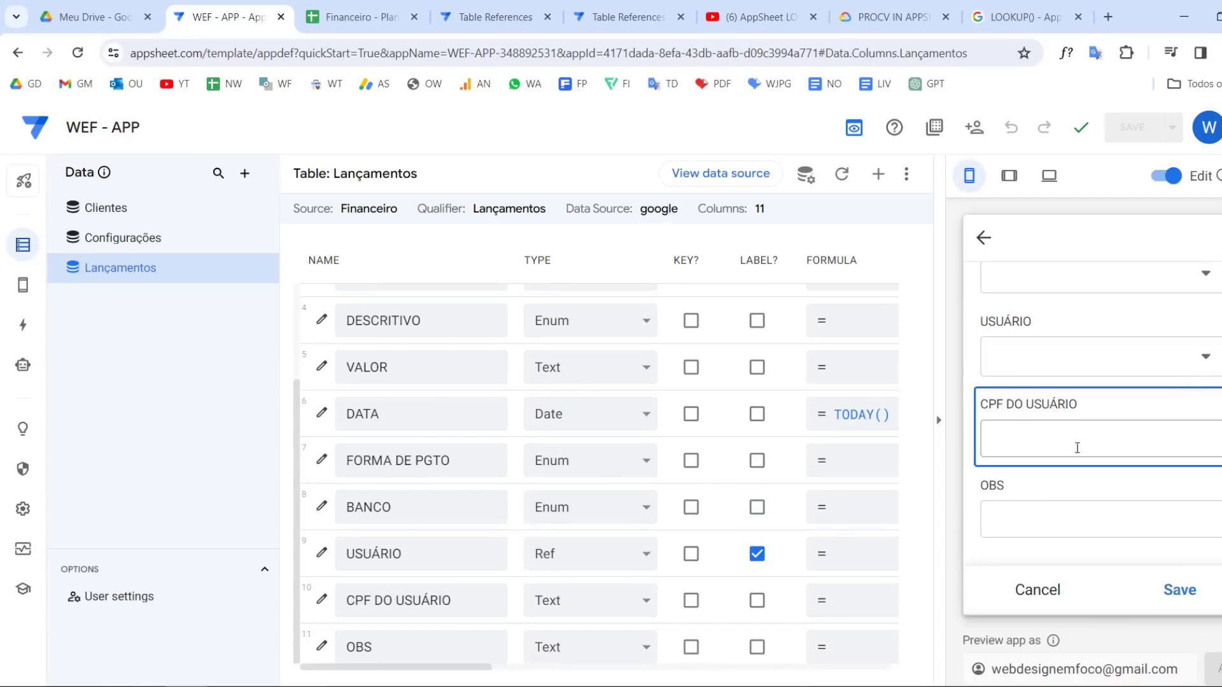
Hide the CPF DO USUÁRIO column of Lançamentos by turning off its Show option, and save the app
scroll(586, 603, "right", 2)
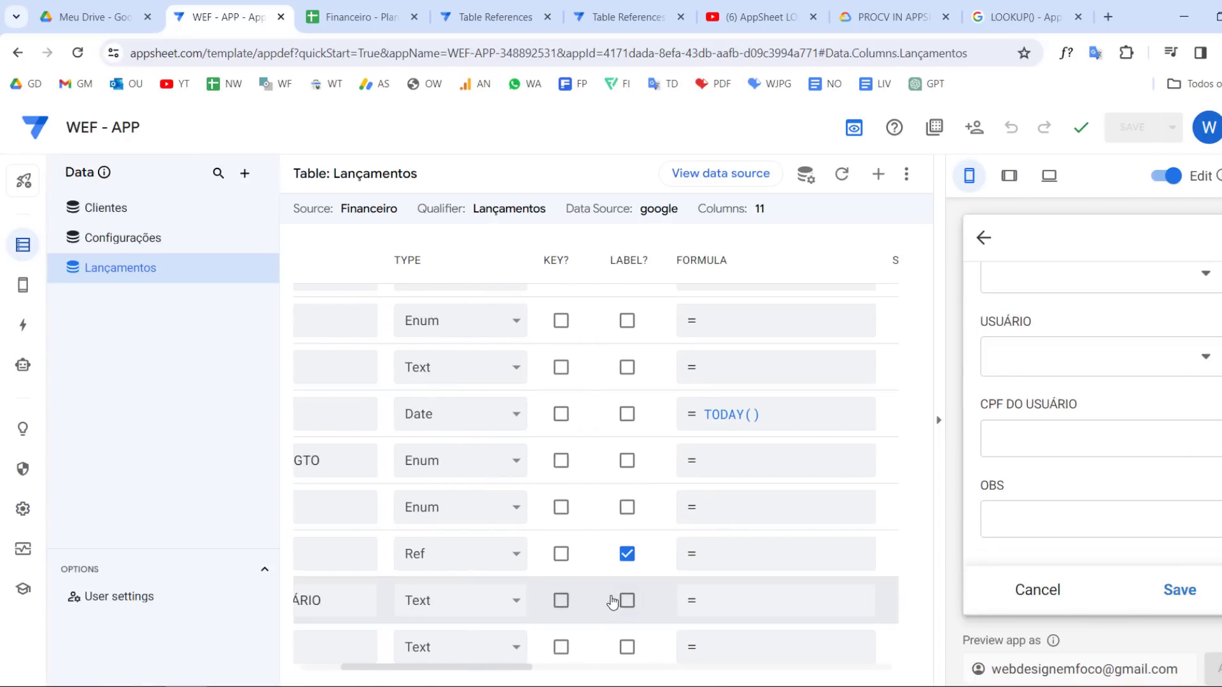
scroll(612, 602, "right", 5)
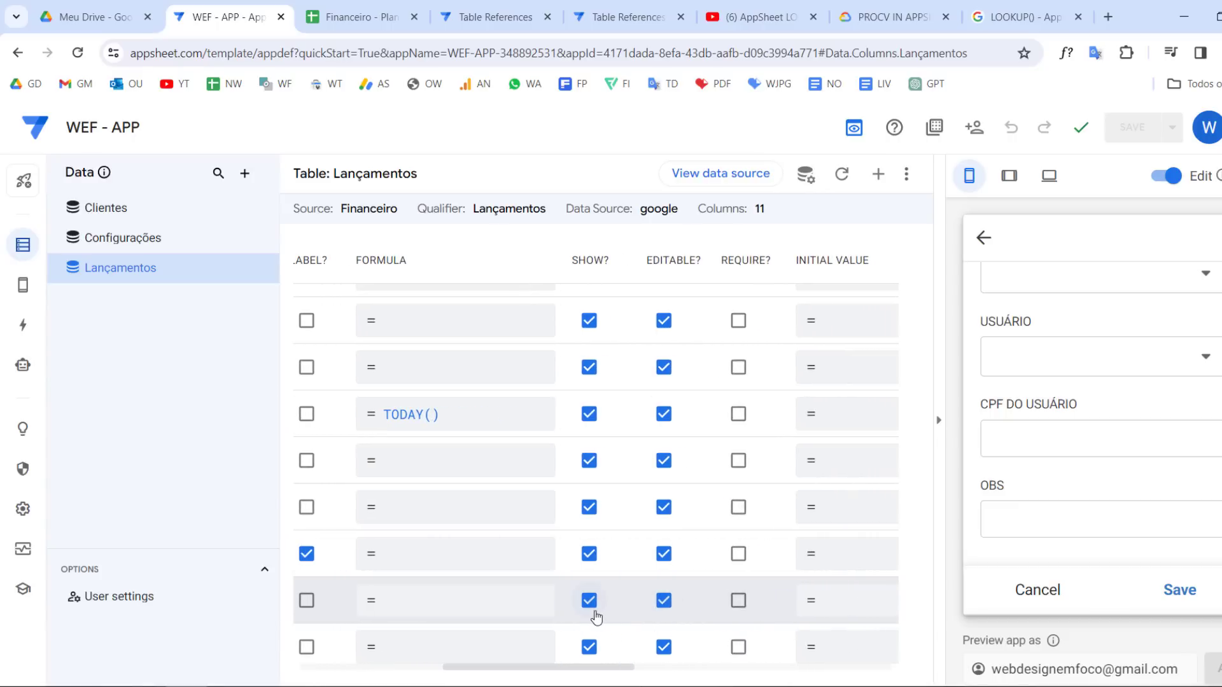
left_click(589, 600)
left_click(1139, 127)
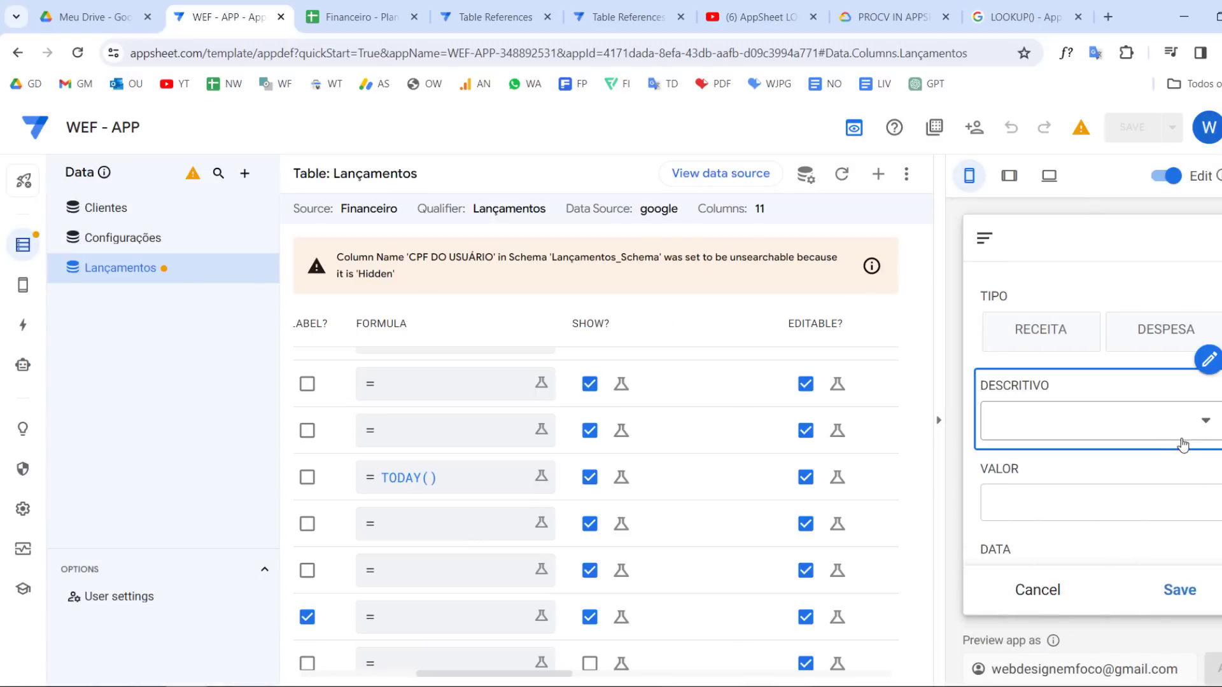
Check the entry form fields in the preview and review the CPF DO USUÁRIO column's formula setting
scroll(1170, 461, "down", 5)
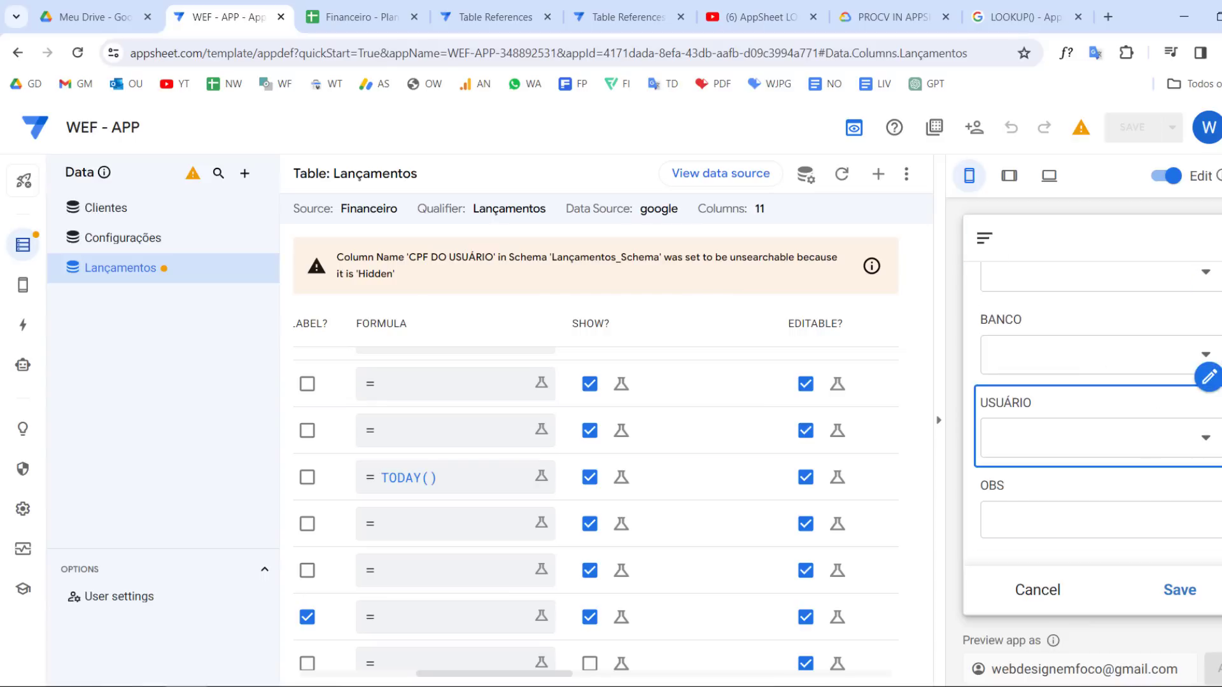
scroll(617, 573, "down", 1)
scroll(630, 509, "left", 6)
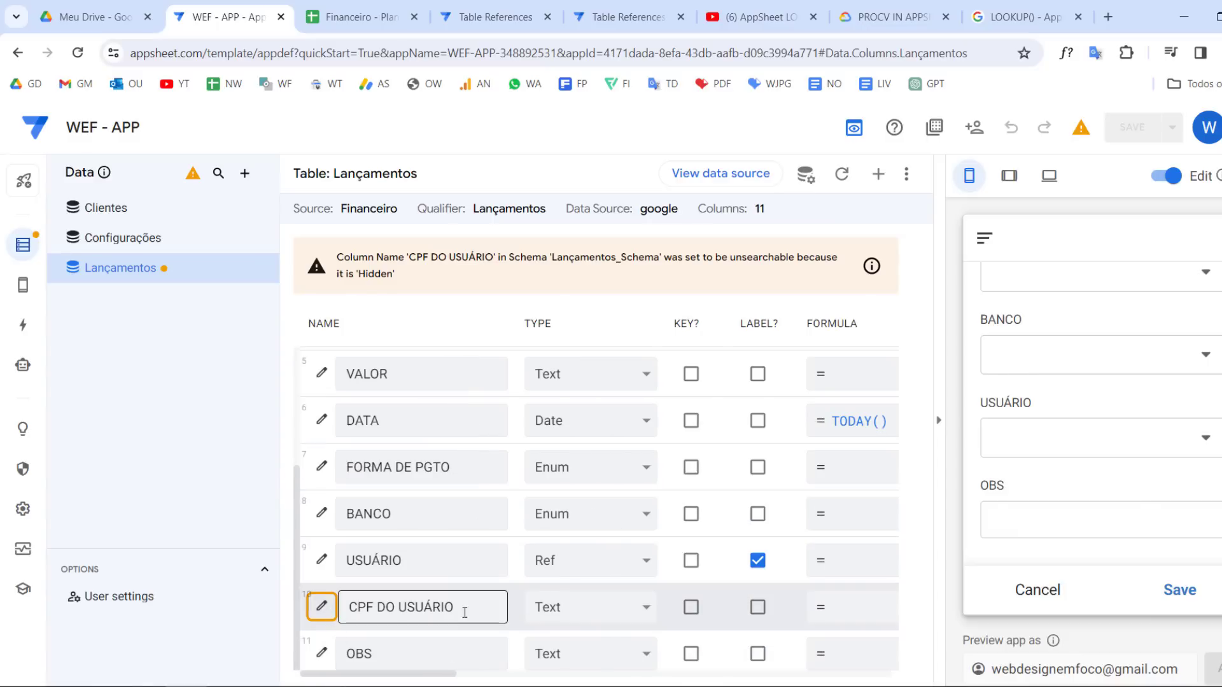
double_click(849, 323)
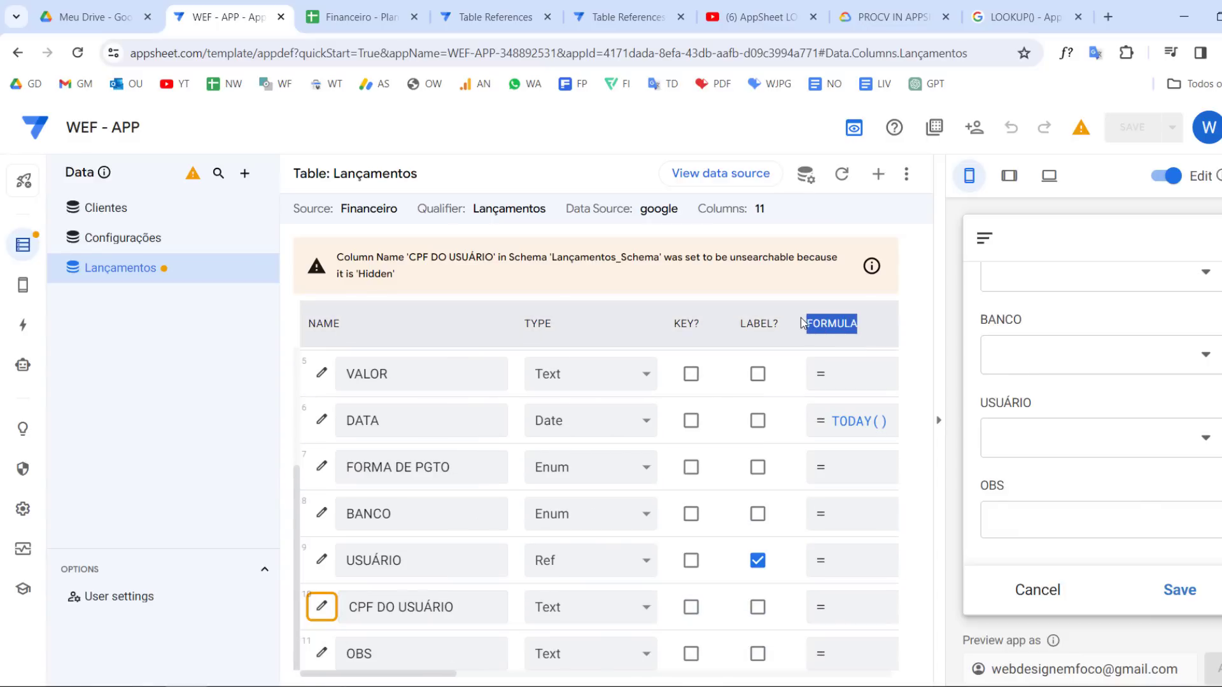
Open the app formula editor for the USUÁRIO column and browse the example expressions, finding the LOOKUP pattern
scroll(879, 538, "right", 2)
left_click(818, 565)
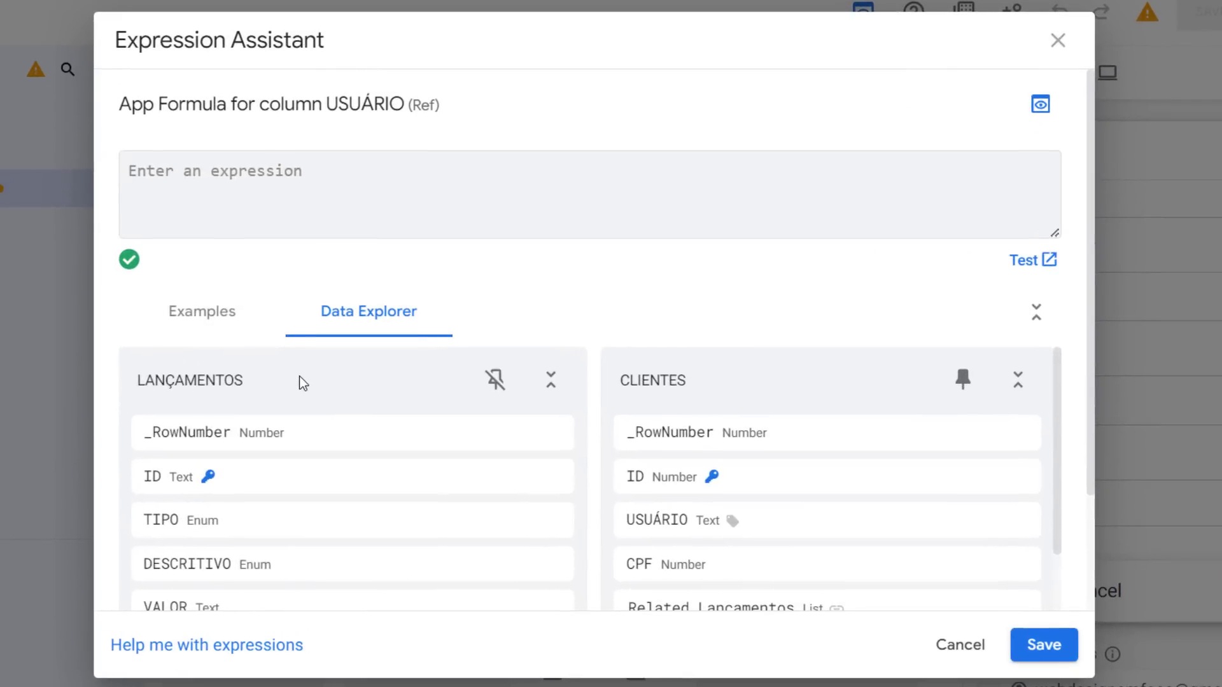
left_click(265, 331)
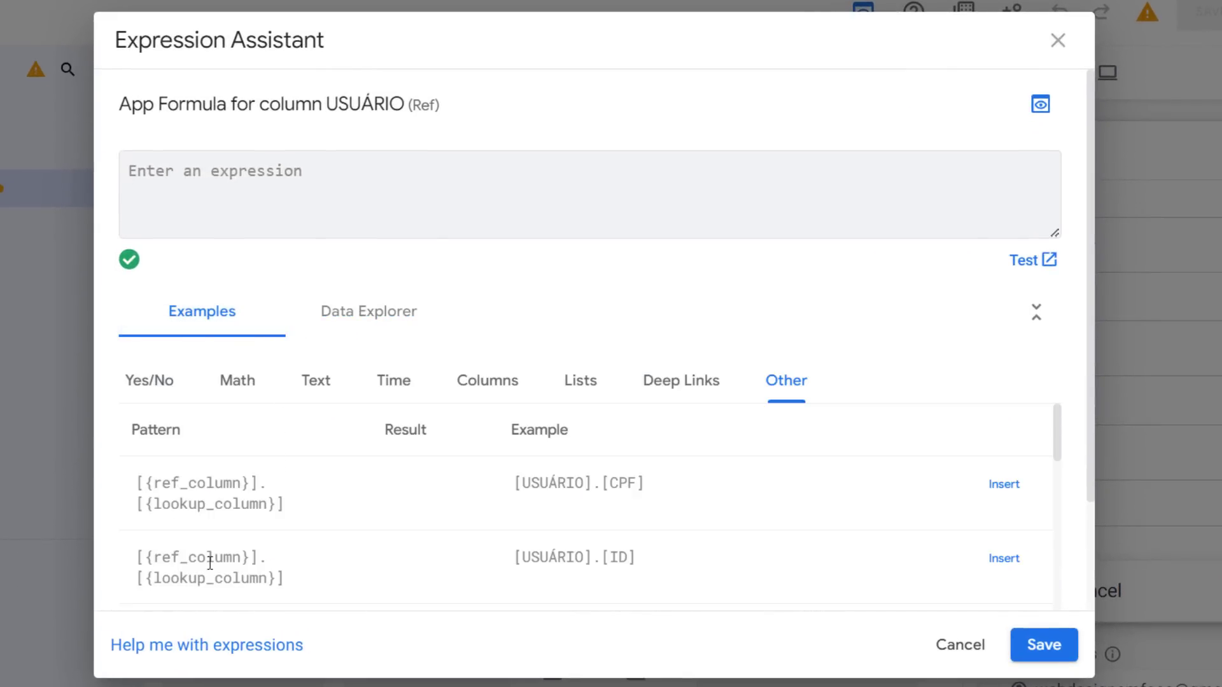
scroll(254, 535, "down", 5)
scroll(277, 509, "down", 10)
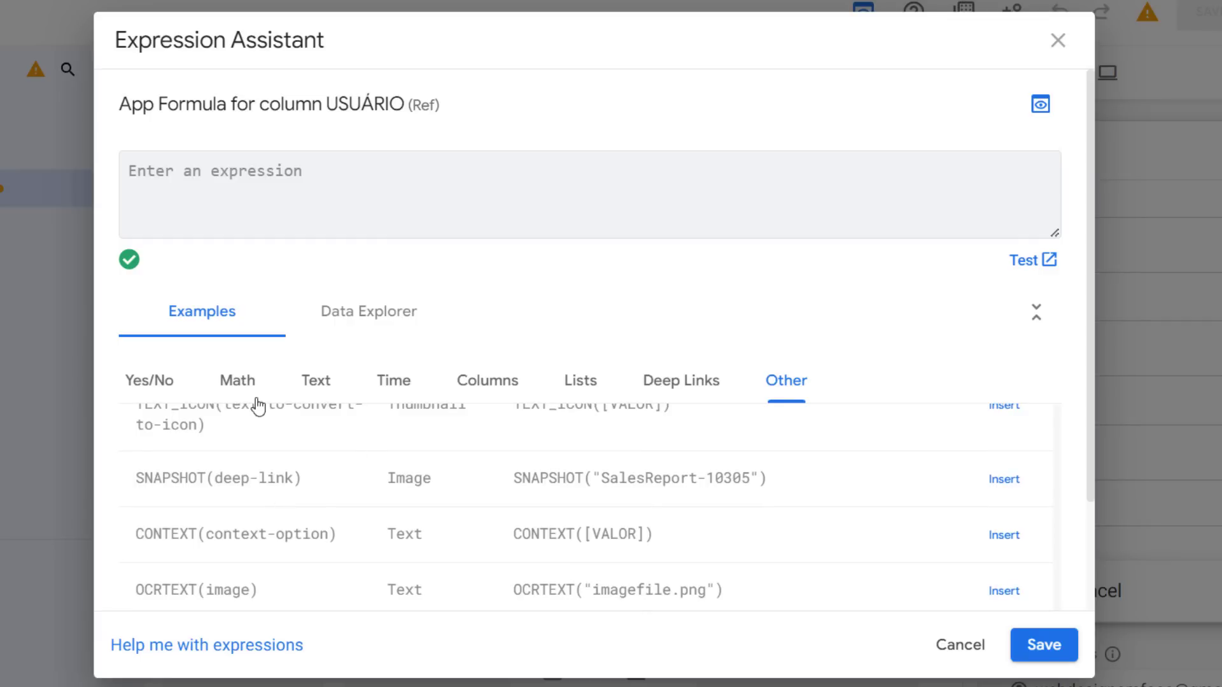
left_click(253, 398)
scroll(463, 453, "down", 10)
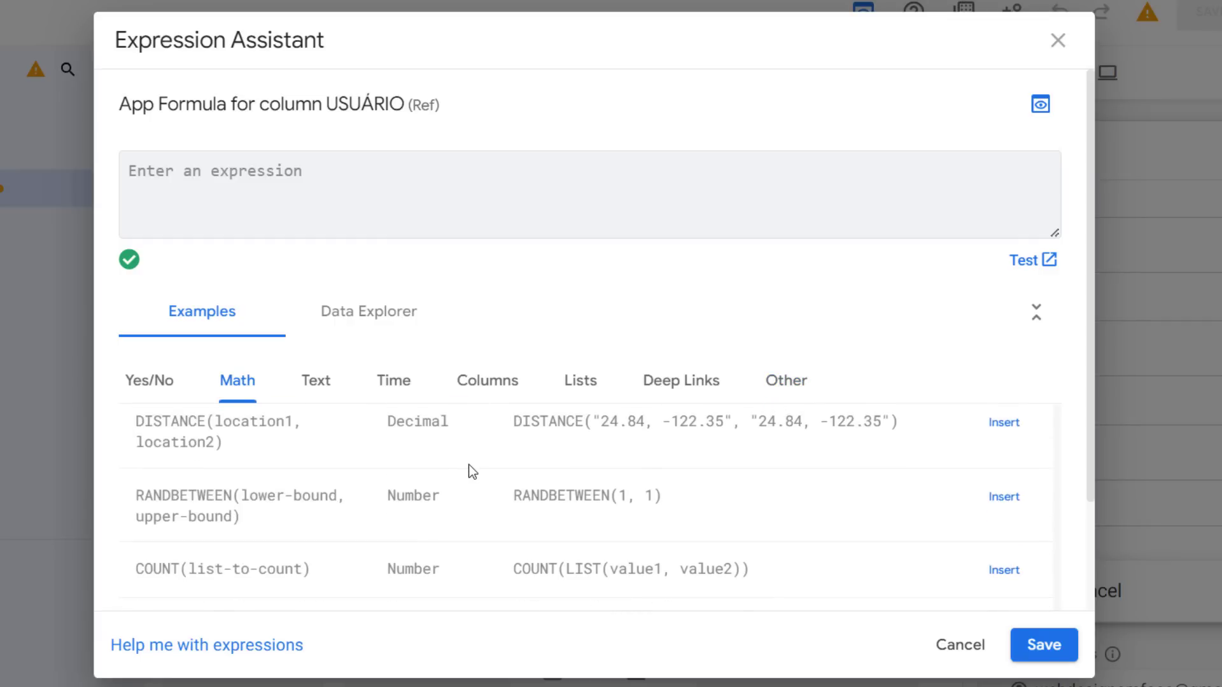
scroll(486, 506, "up", 10)
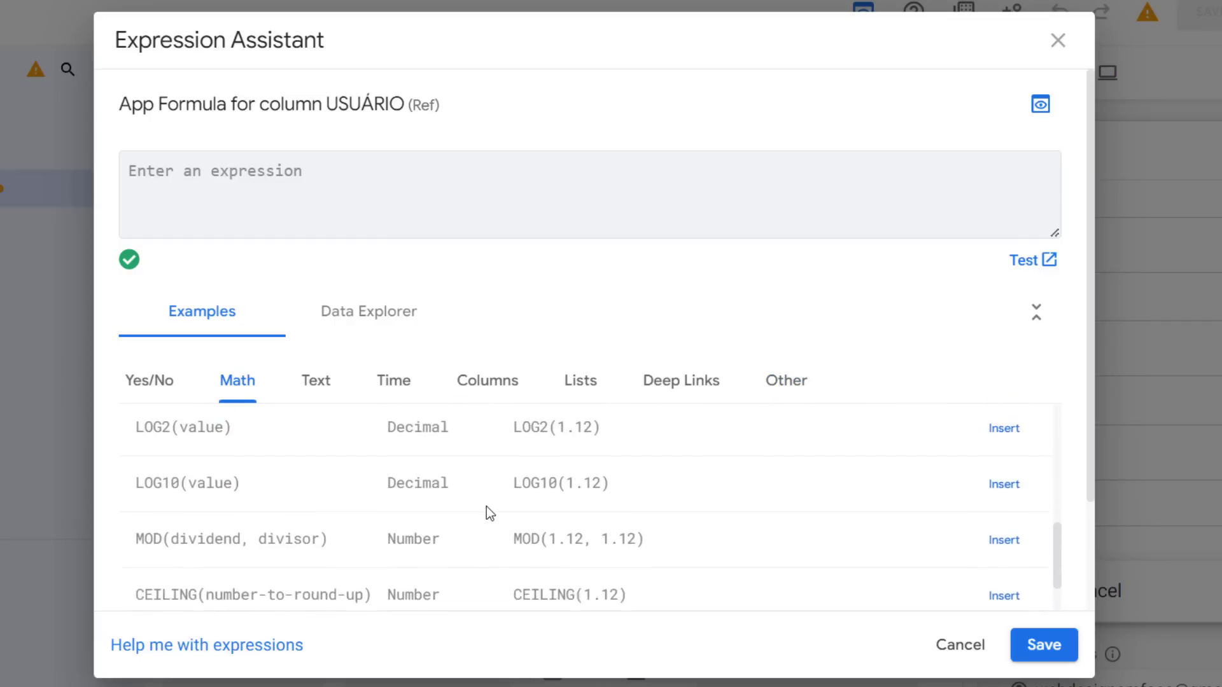
scroll(491, 518, "up", 3)
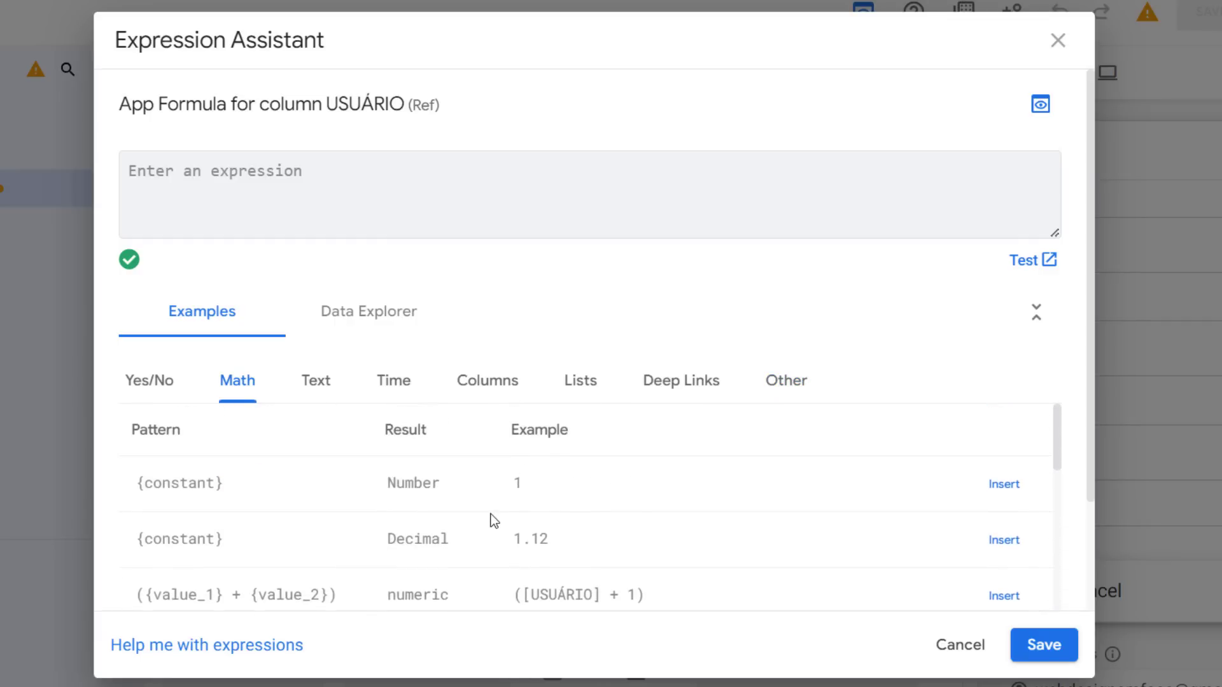
left_click(398, 385)
left_click(312, 385)
scroll(322, 478, "down", 7)
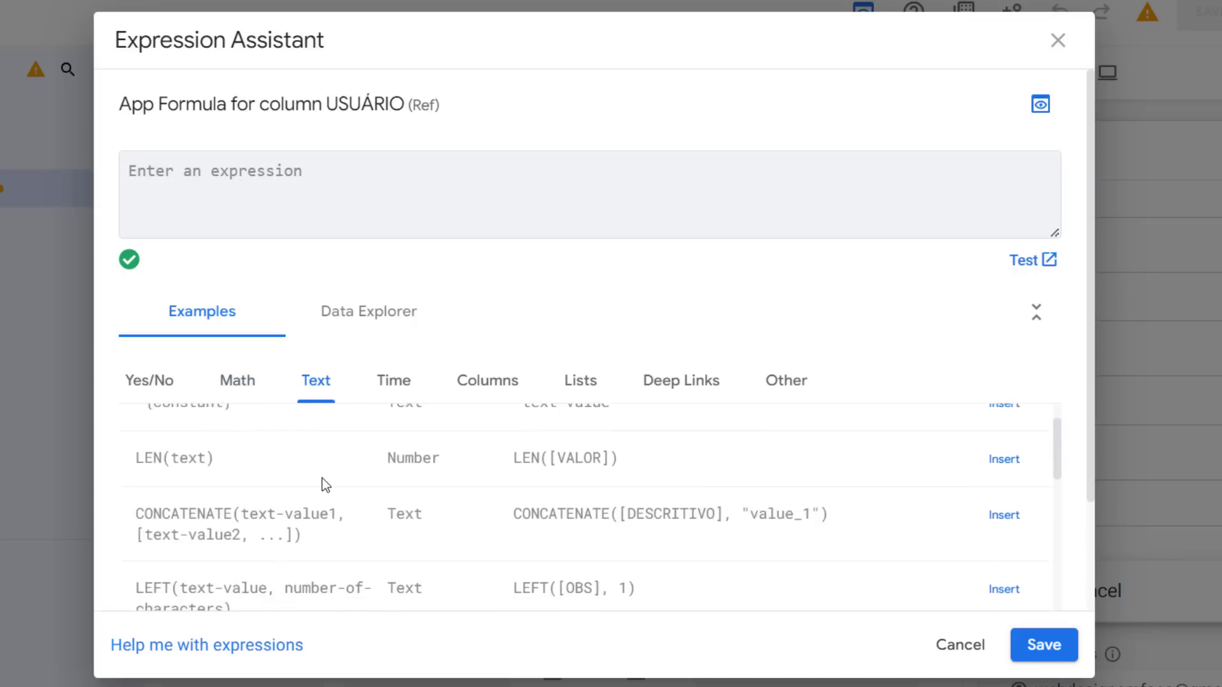
scroll(322, 478, "down", 5)
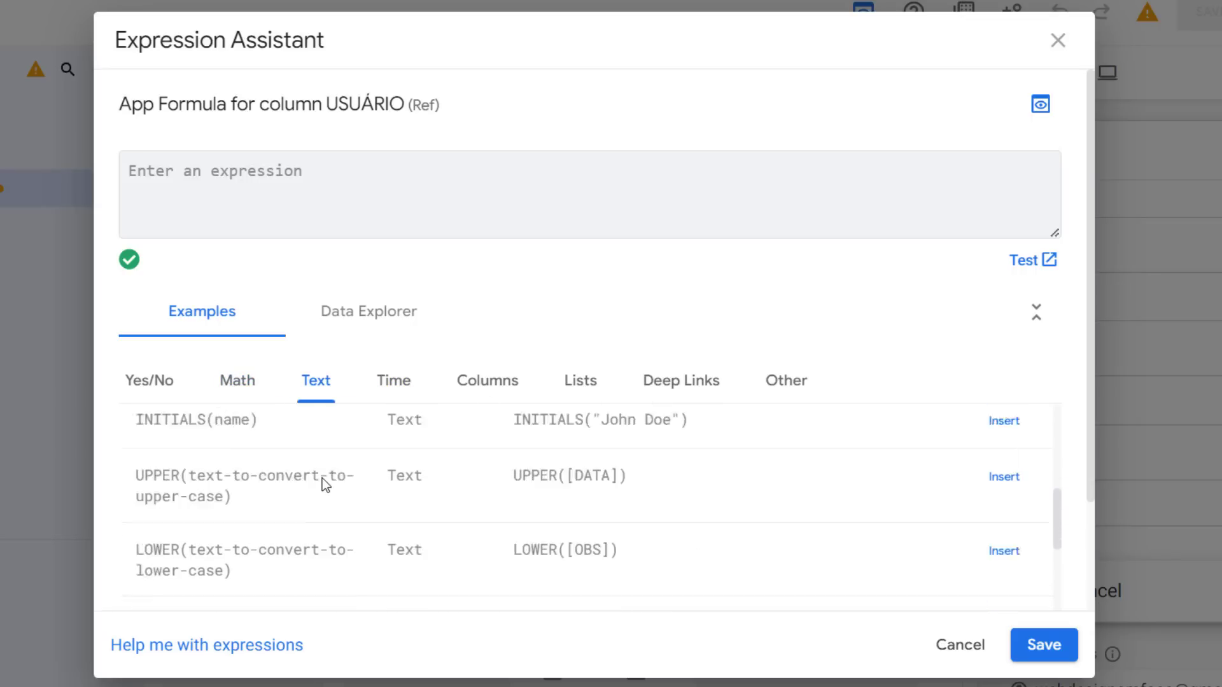
scroll(324, 478, "down", 6)
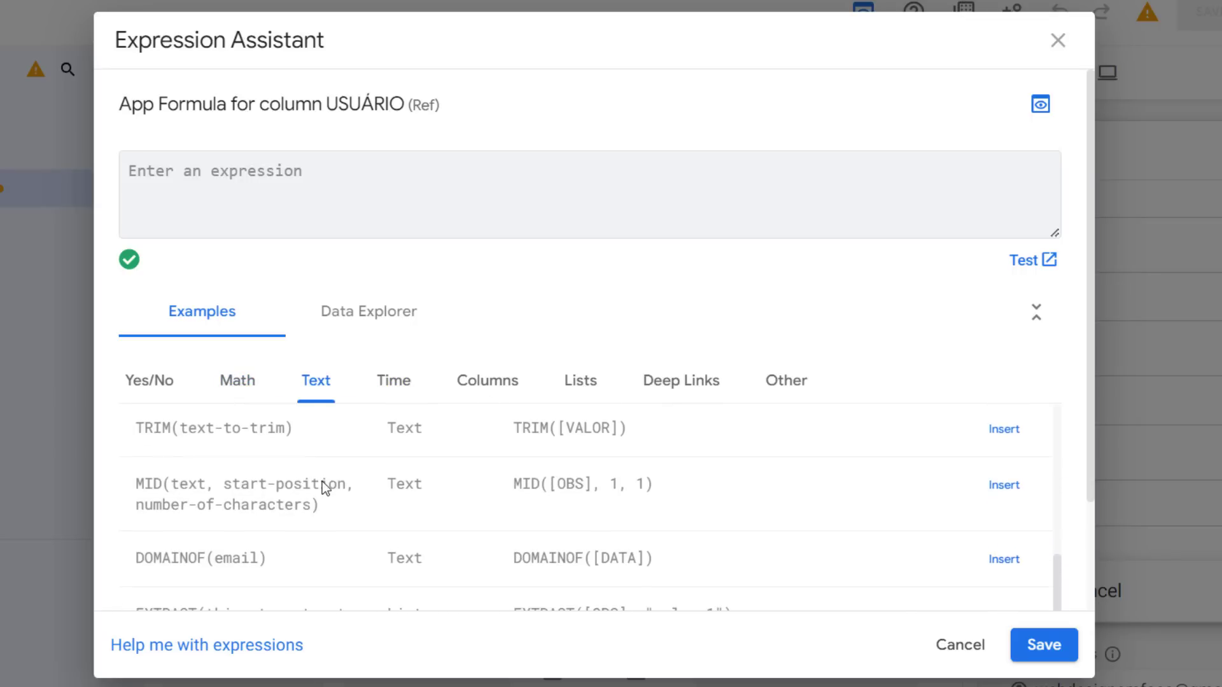
scroll(324, 490, "down", 4)
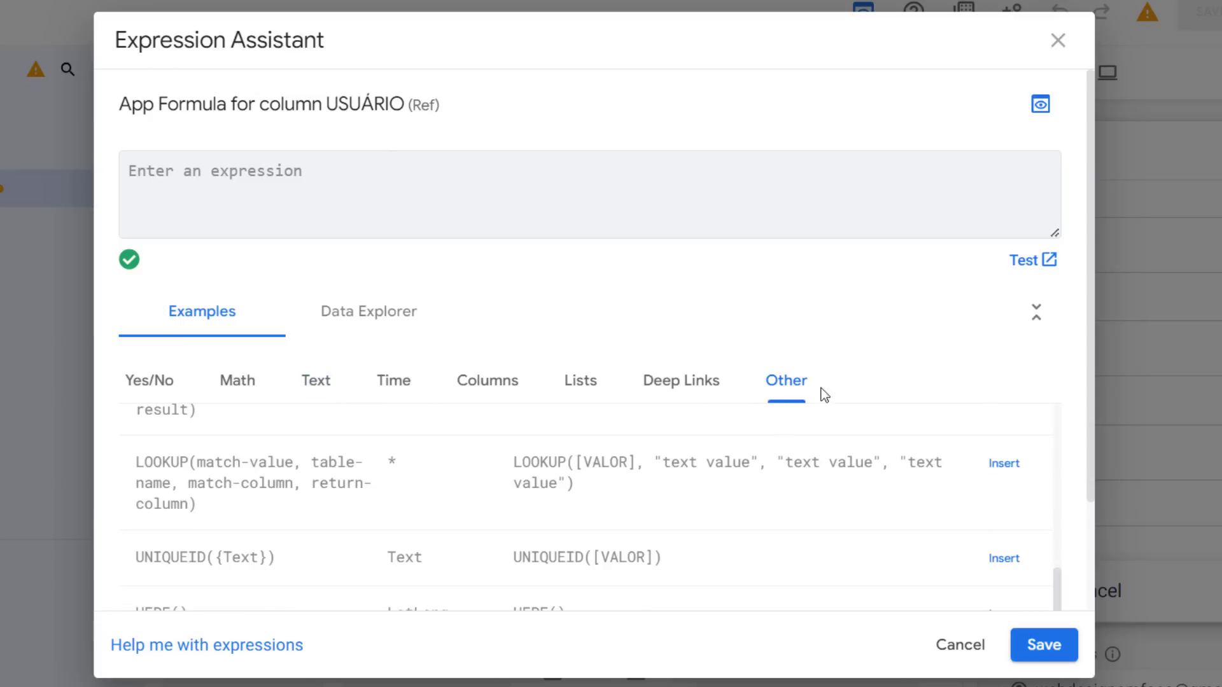
double_click(150, 465)
Enter the formula LOOKUP([_THISROW].[USUÁRIO],"Clientes","ID","CPF") as the USUÁRIO column's app formula
left_click(322, 177)
type("l")
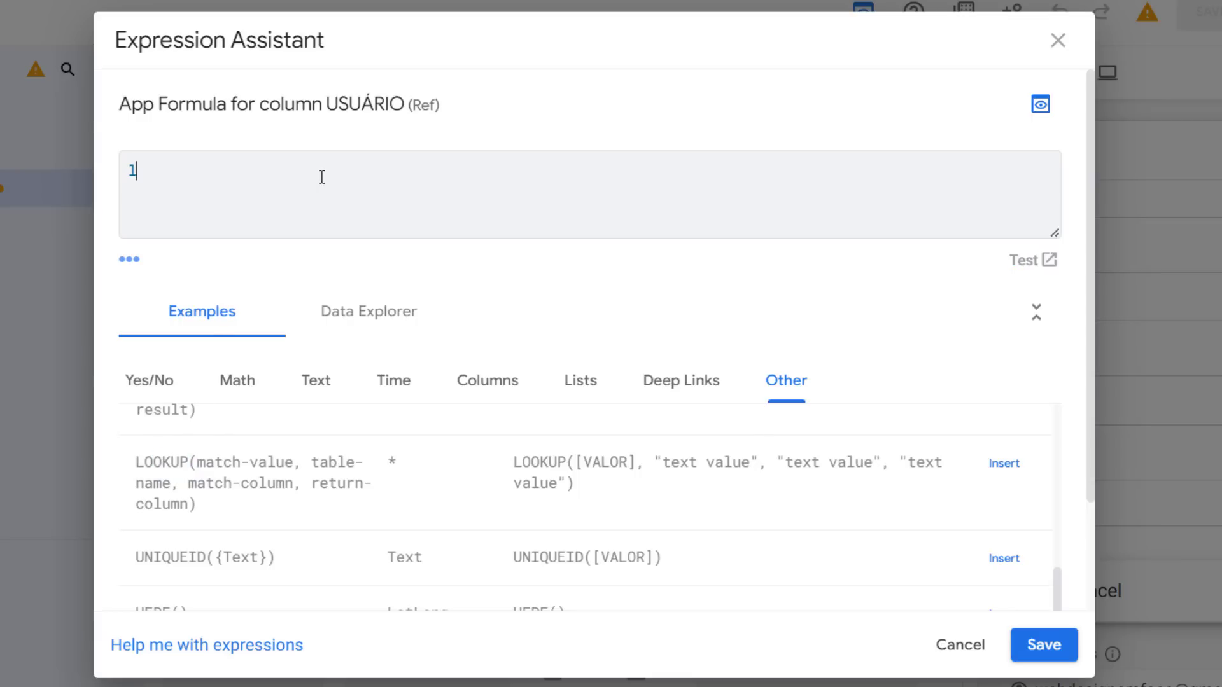
key("BackSpace")
type("LOOKUP(")
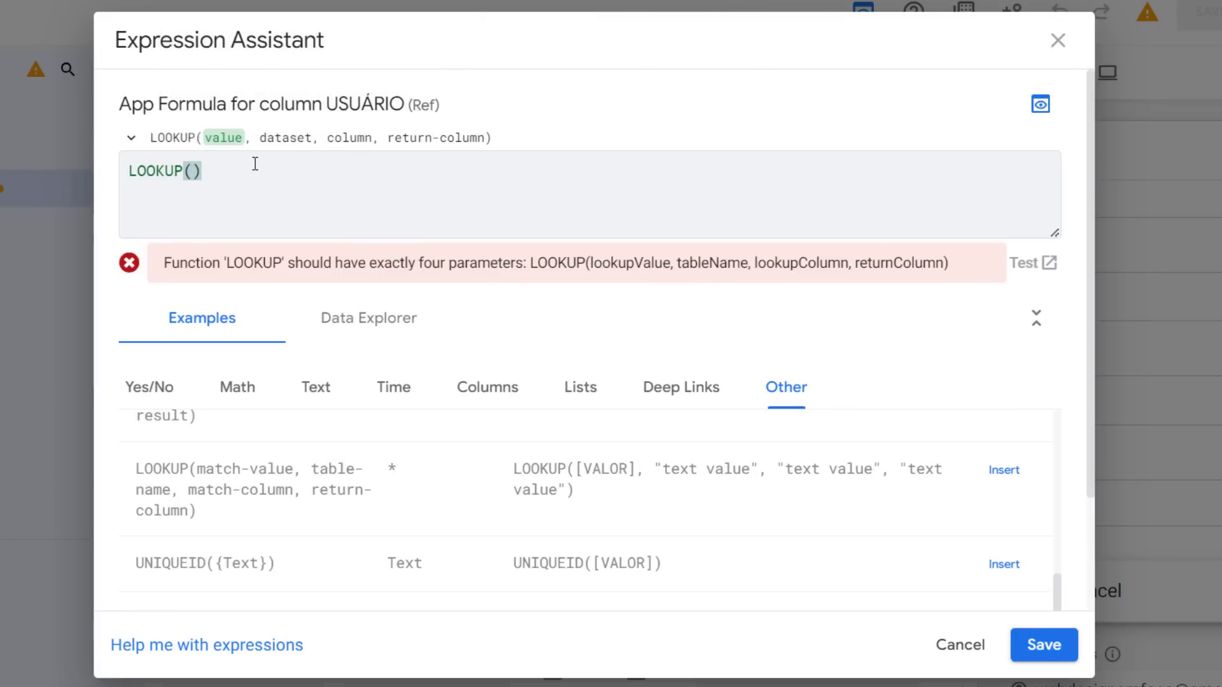
type("[")
type("_")
key("BackSpace")
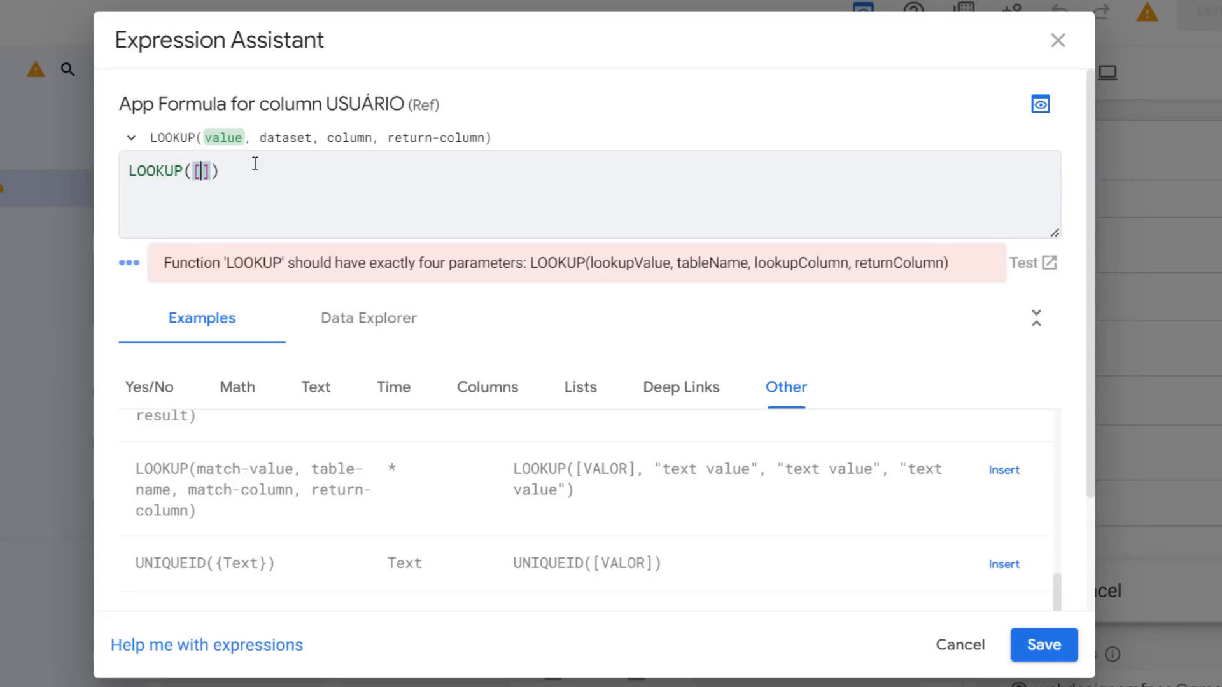
type("t")
key("BackSpace")
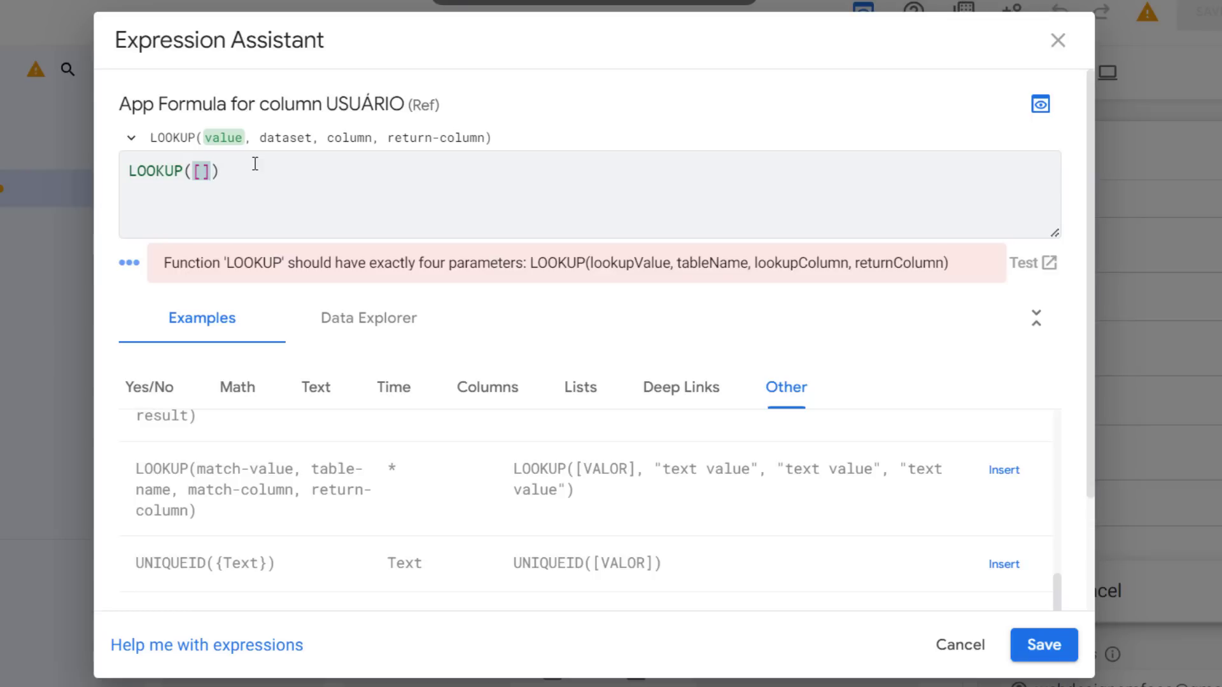
type("_THIS")
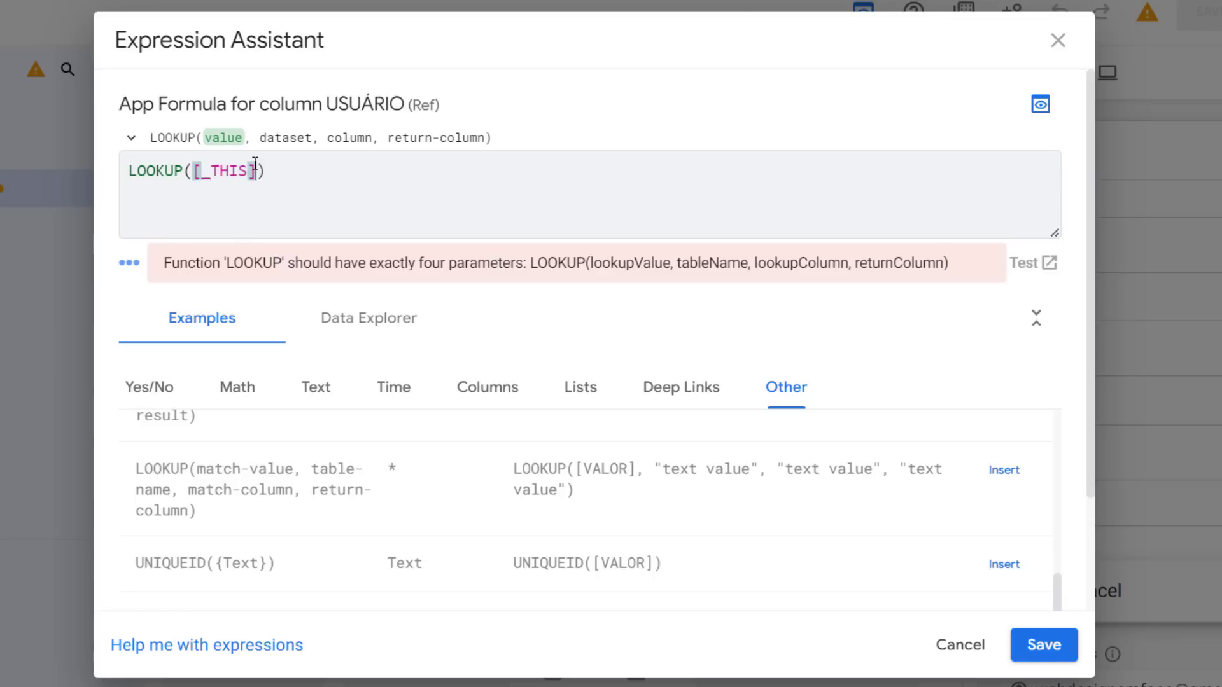
type("].[SU")
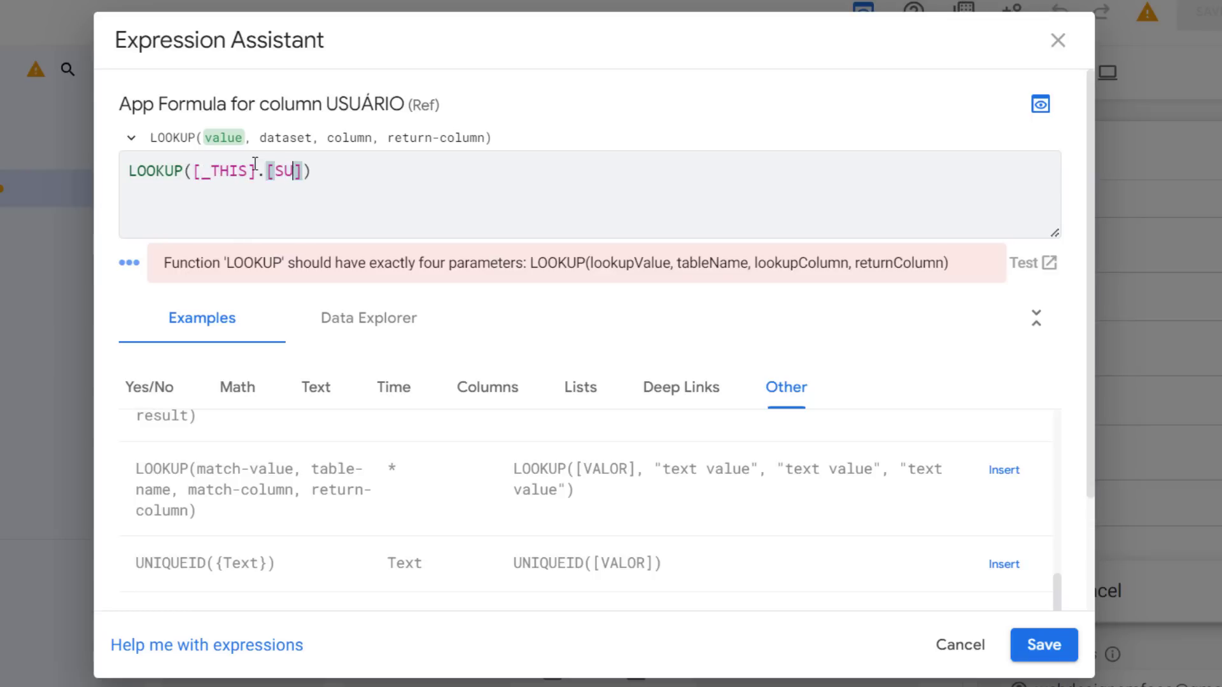
key("BackSpace")
key("BackSpace")
key("BackSpace")
key("BackSpace")
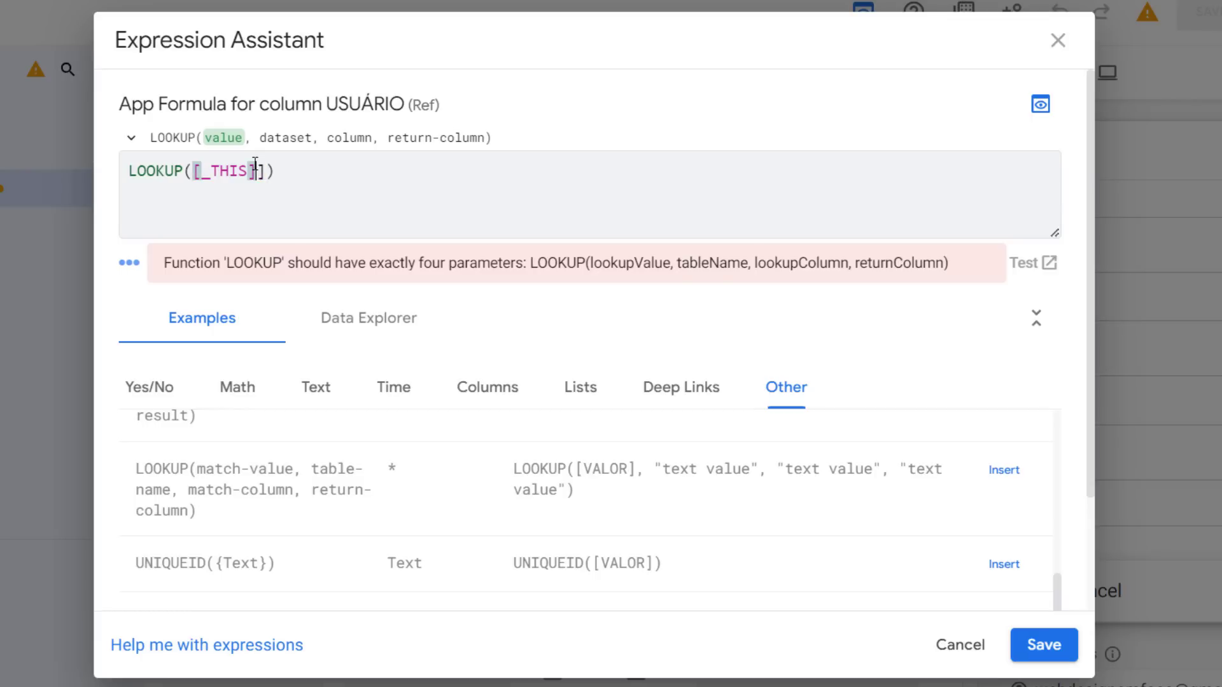
type("ROW")
key("Right")
type(".[")
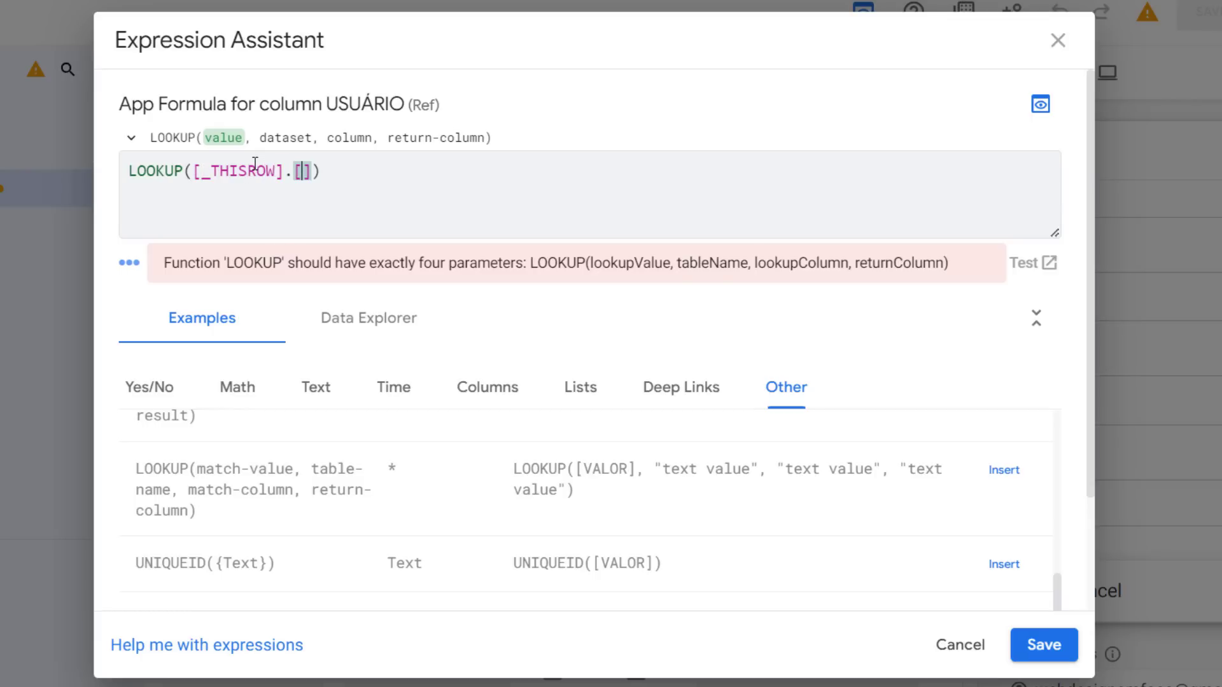
type("USUA")
key("BackSpace")
type("A")
key("BackSpace")
type("[")
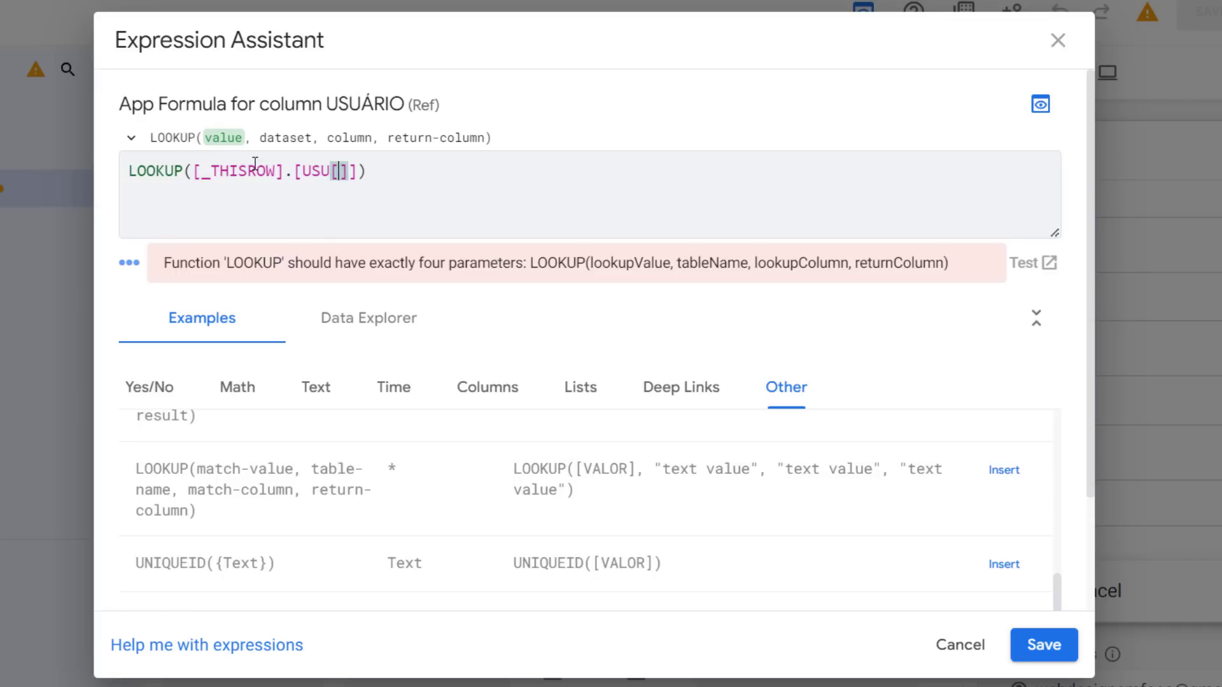
key("BackSpace")
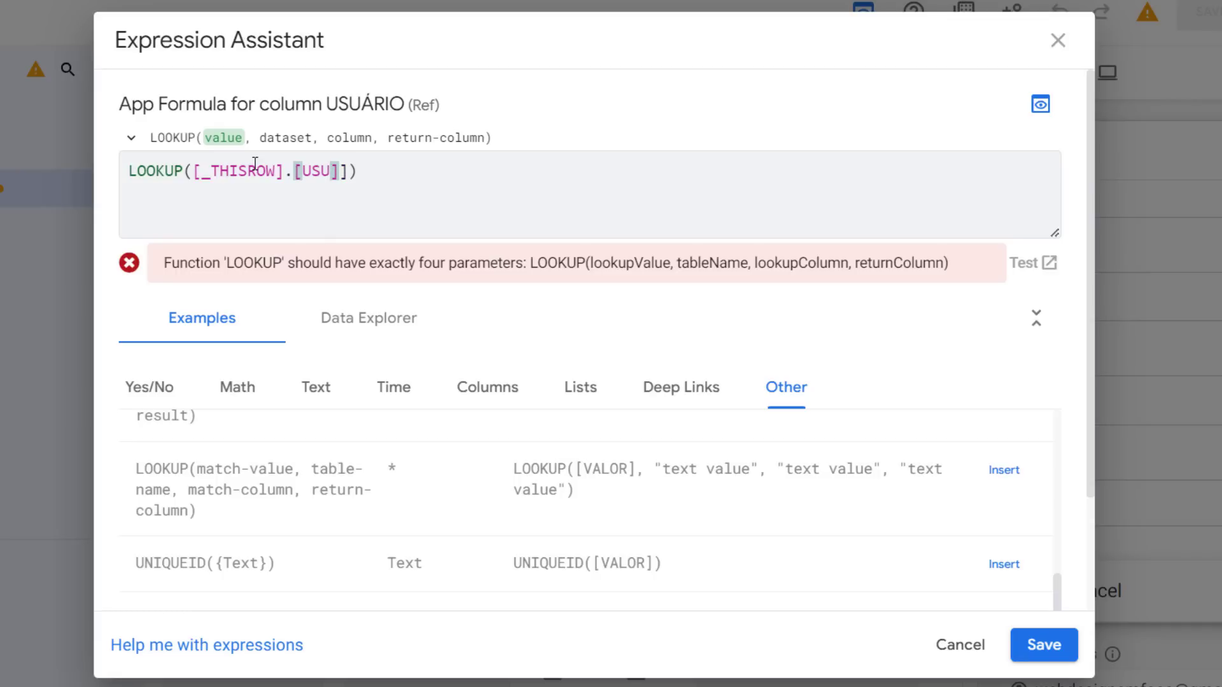
type("ÁRIO")
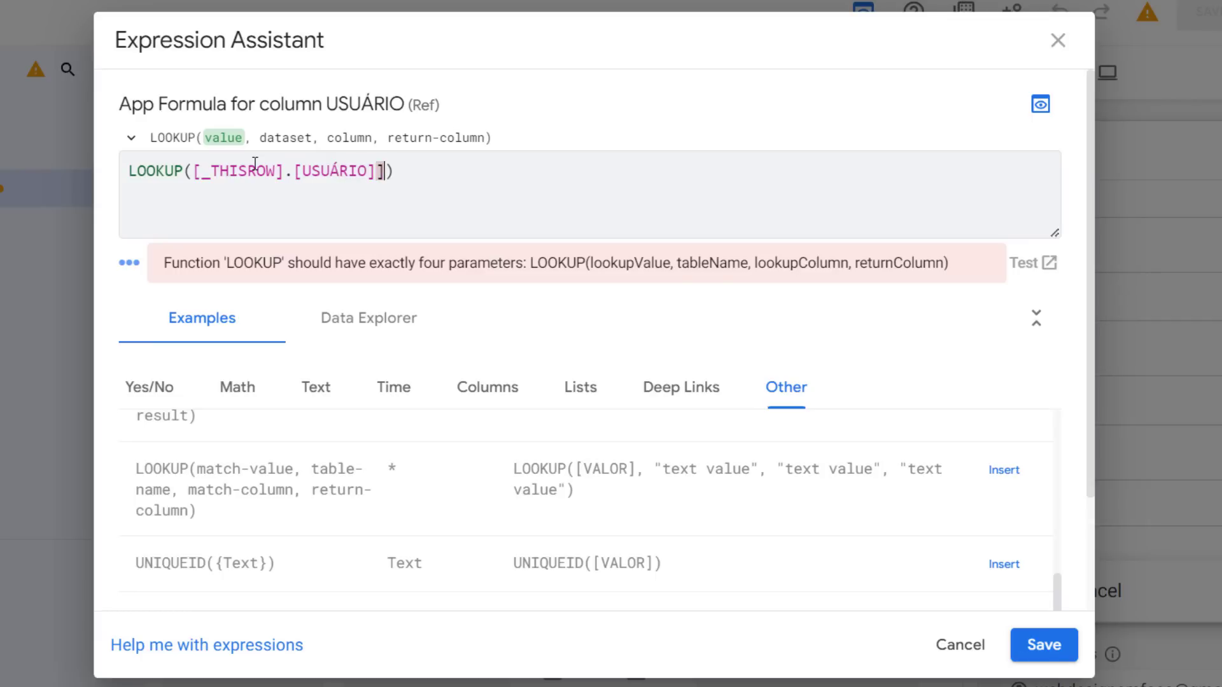
key("Delete")
type(",")
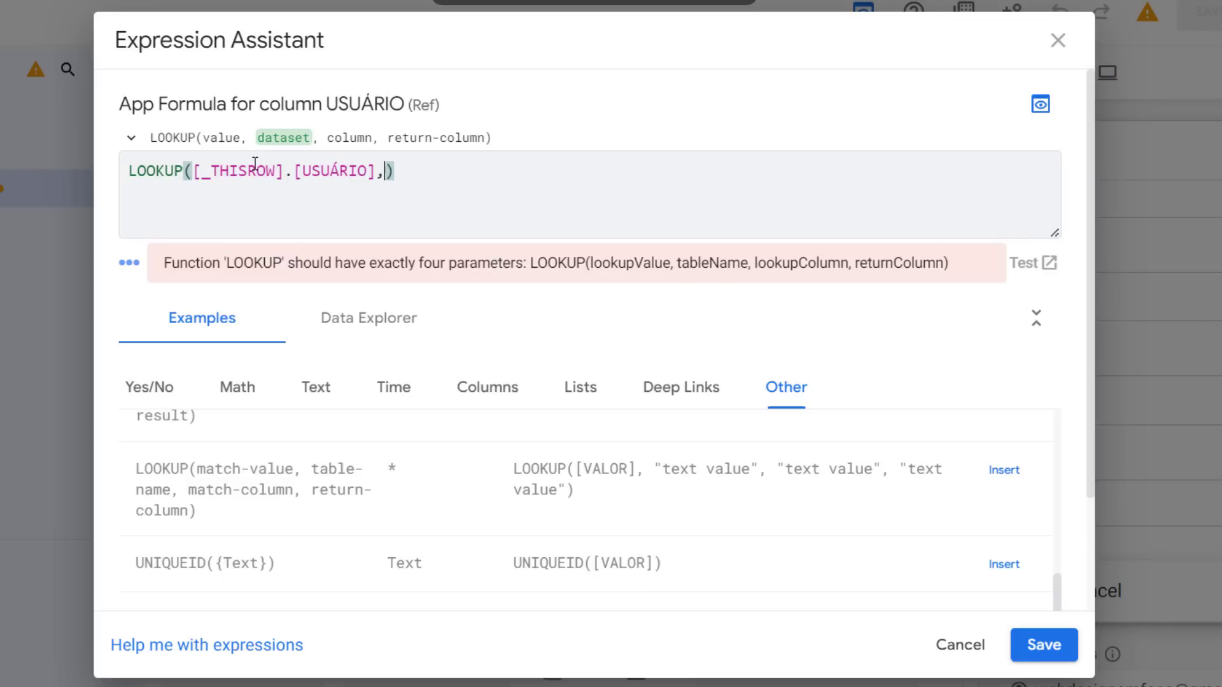
type("\"")
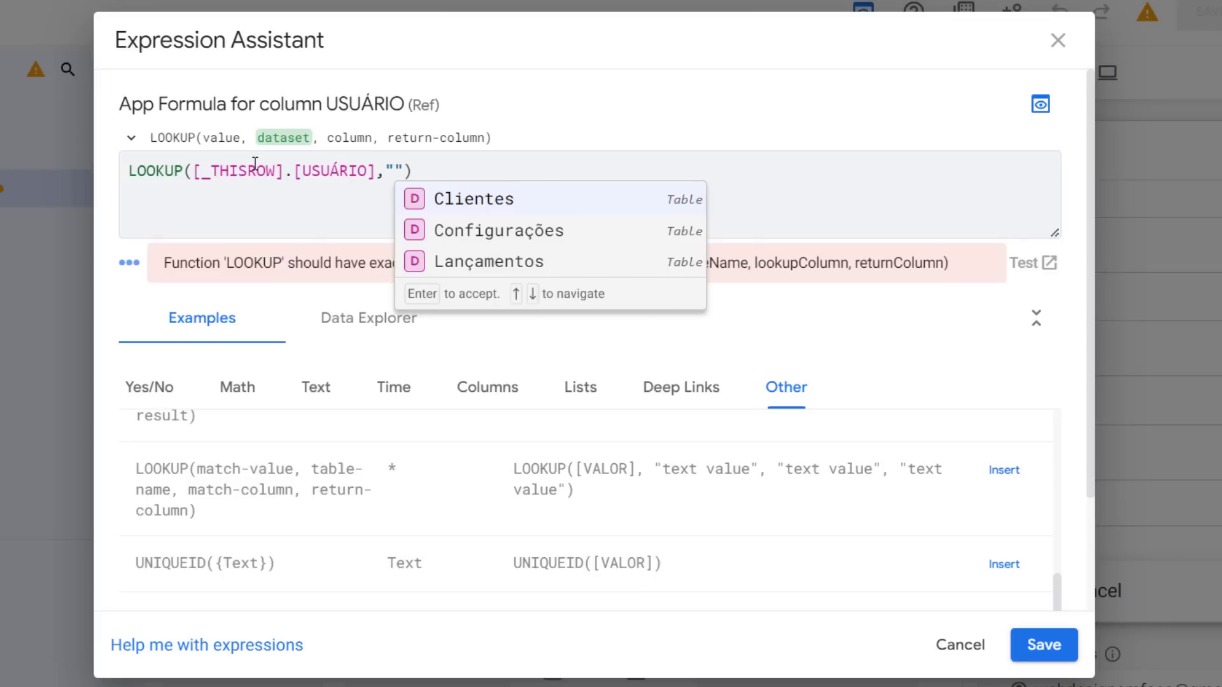
left_click(451, 198)
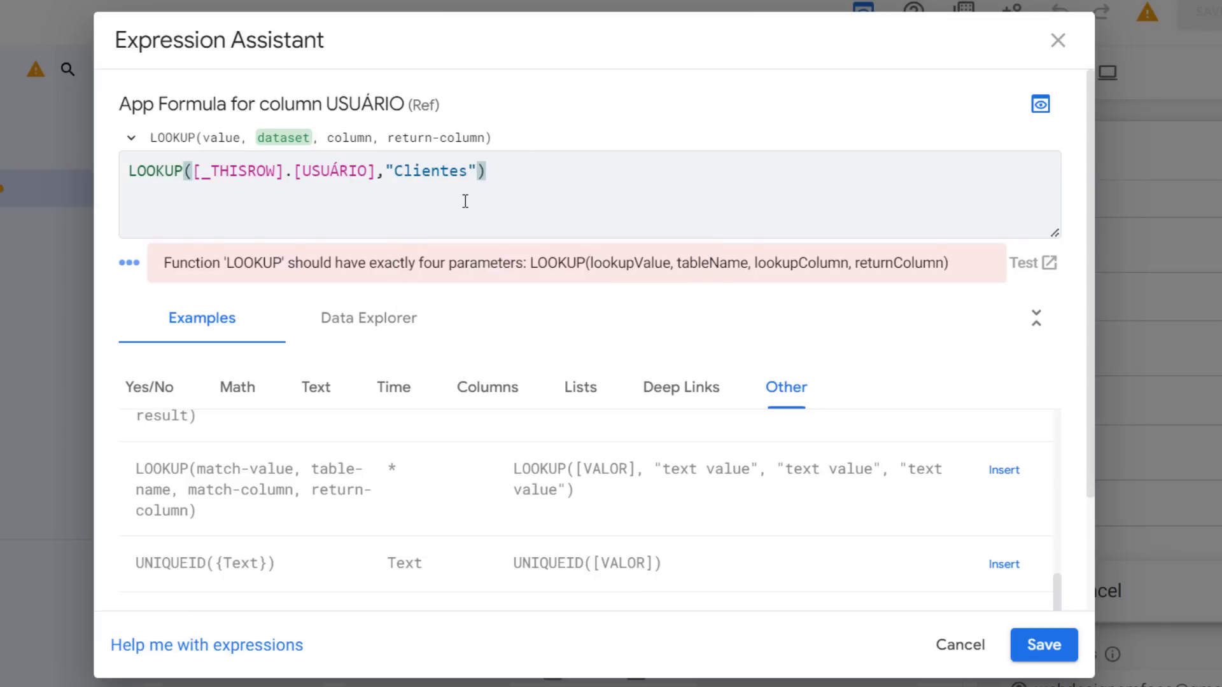
type(",\"")
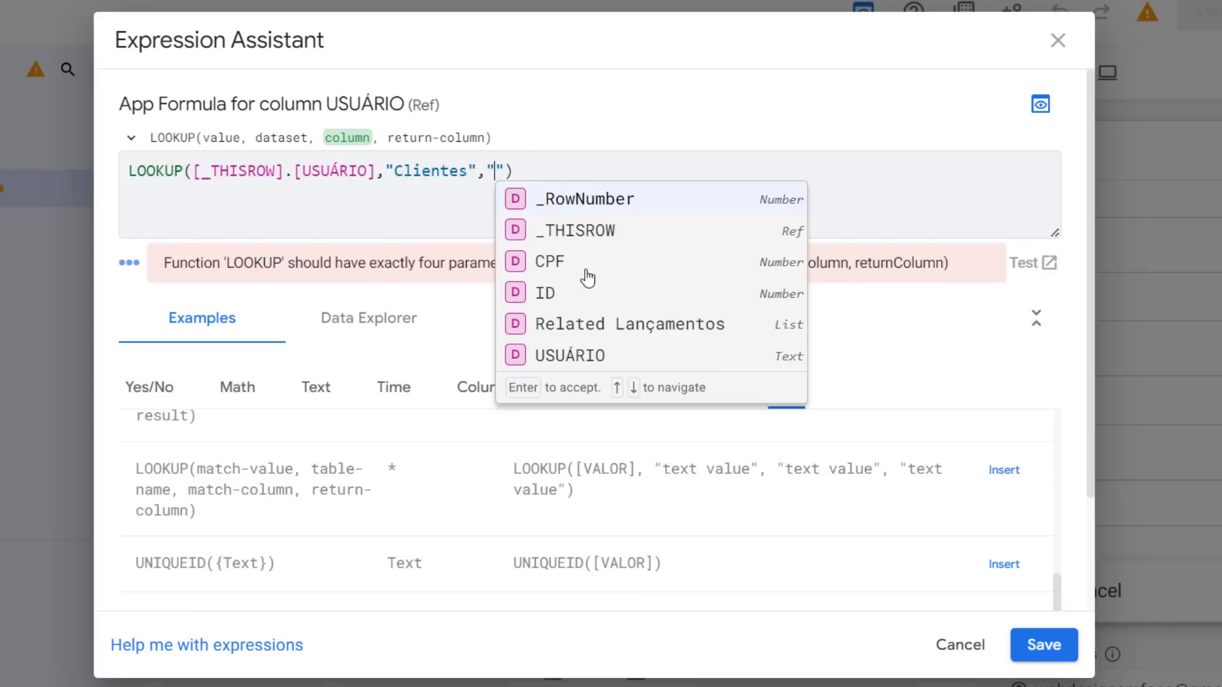
left_click(582, 292)
type(",\"")
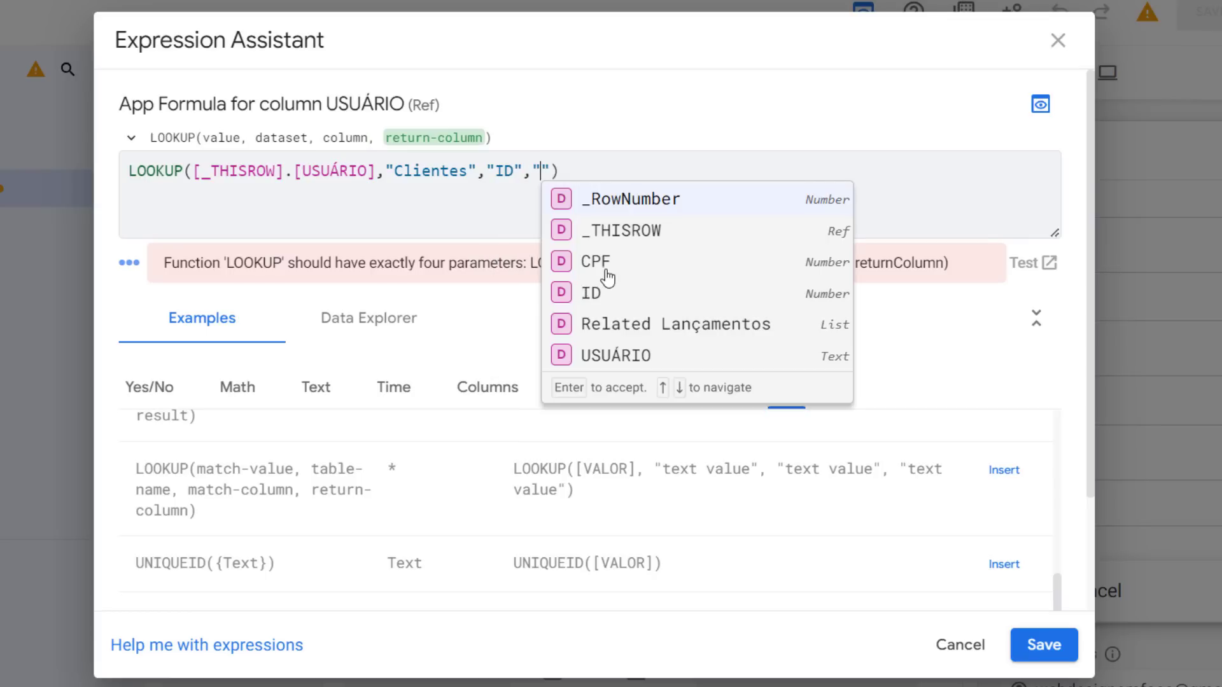
left_click(609, 274)
Highlight each argument of the LOOKUP expression to examine it, then save the formula
left_click_drag(199, 143, 235, 143)
left_click_drag(376, 173, 206, 175)
double_click(284, 138)
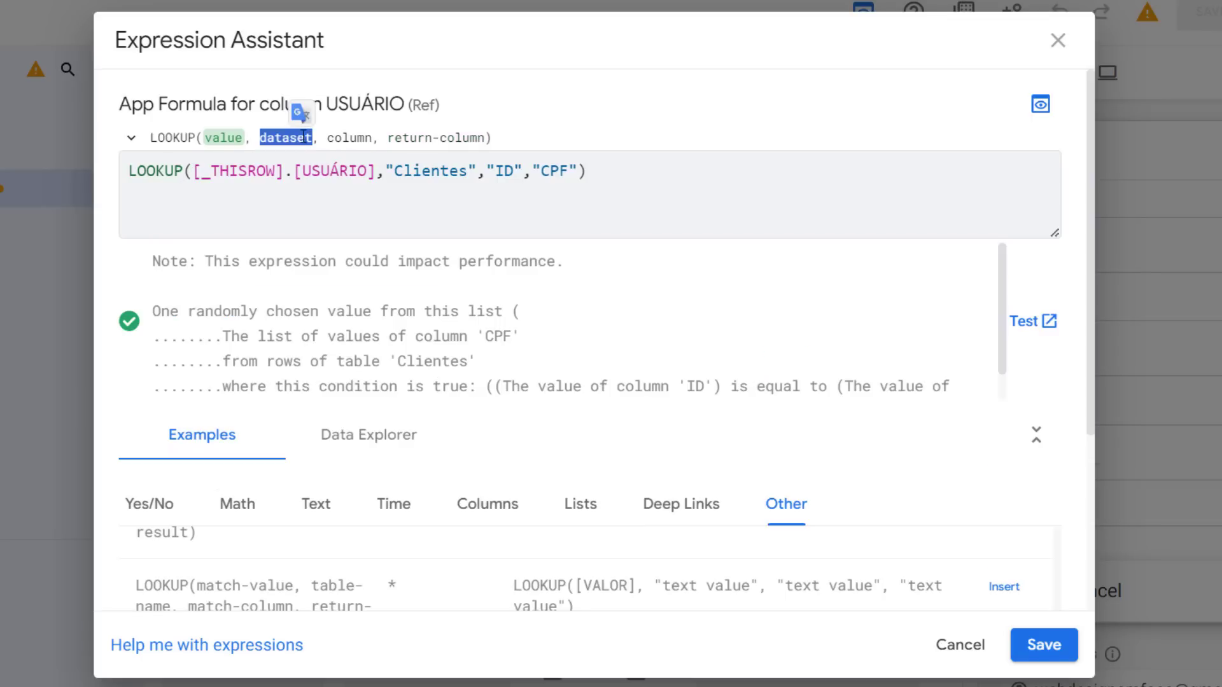
double_click(408, 170)
double_click(350, 138)
double_click(499, 172)
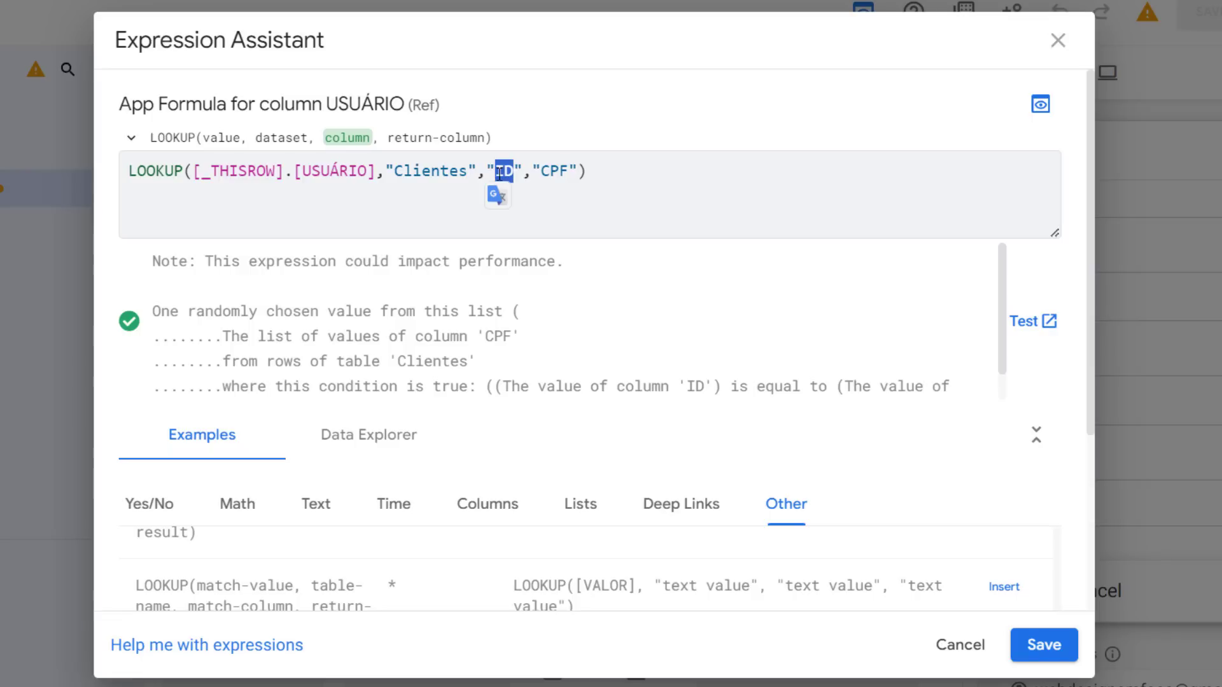
double_click(443, 139)
left_click_drag(579, 171, 528, 174)
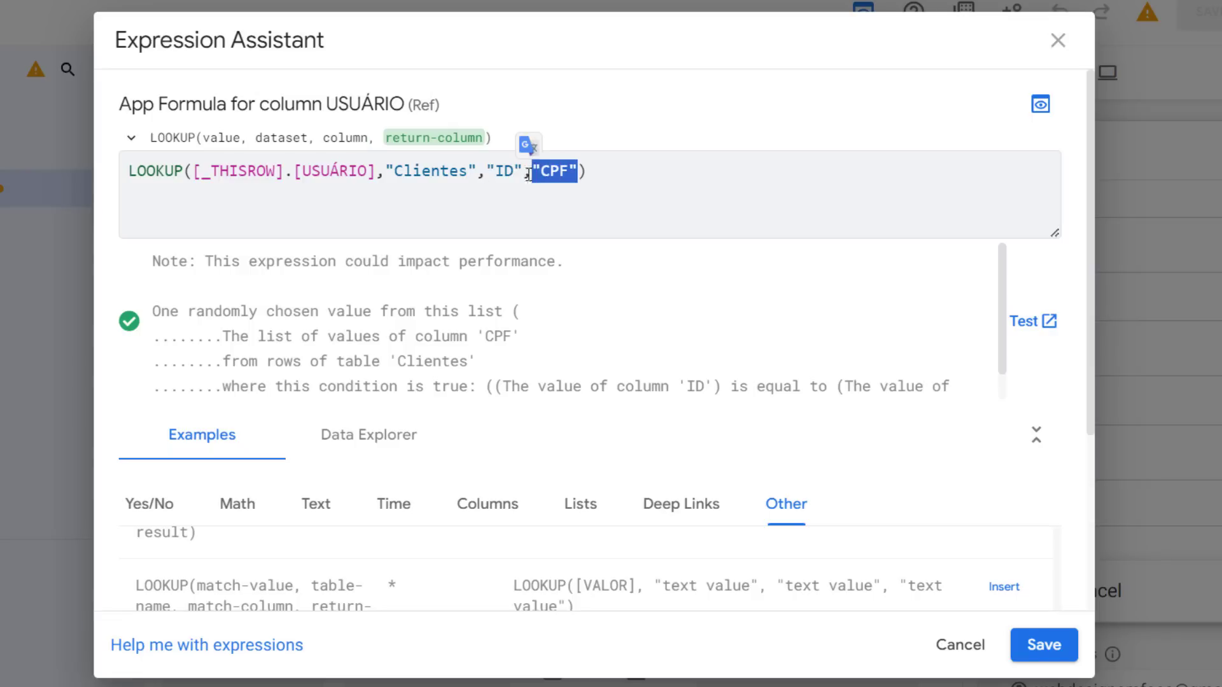
left_click(1057, 662)
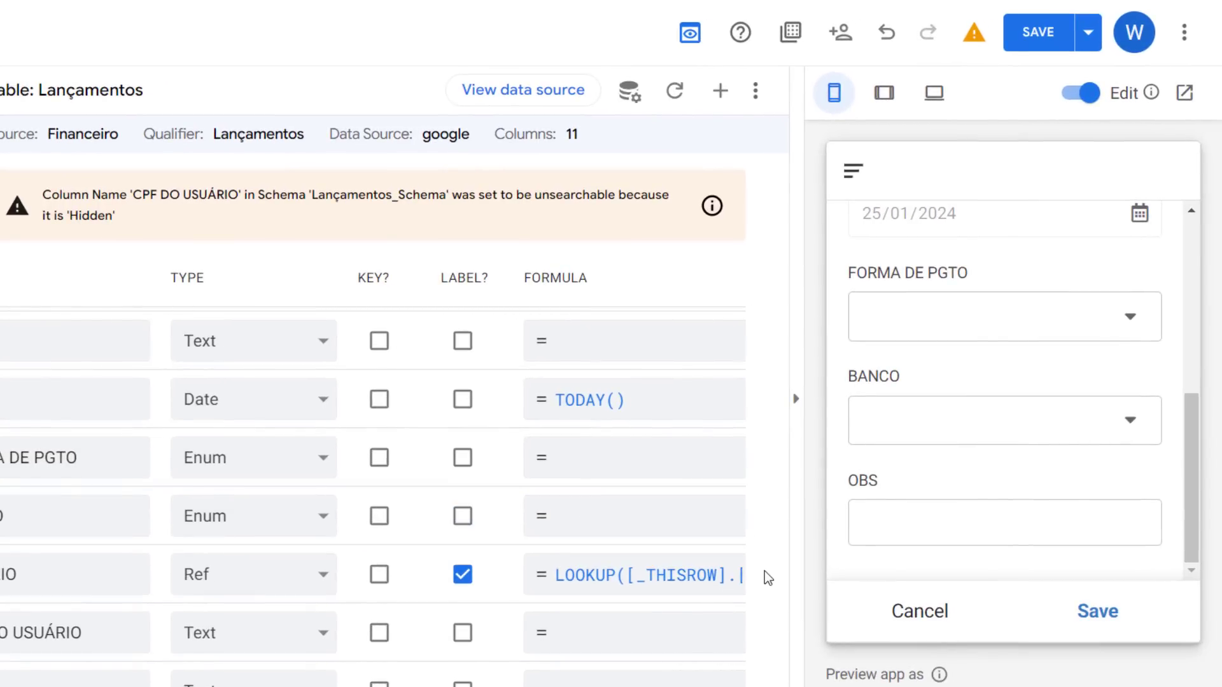
In the preview entry form, set TIPO to DESPESA and choose Alimento as DESCRITIVO
scroll(1117, 488, "up", 5)
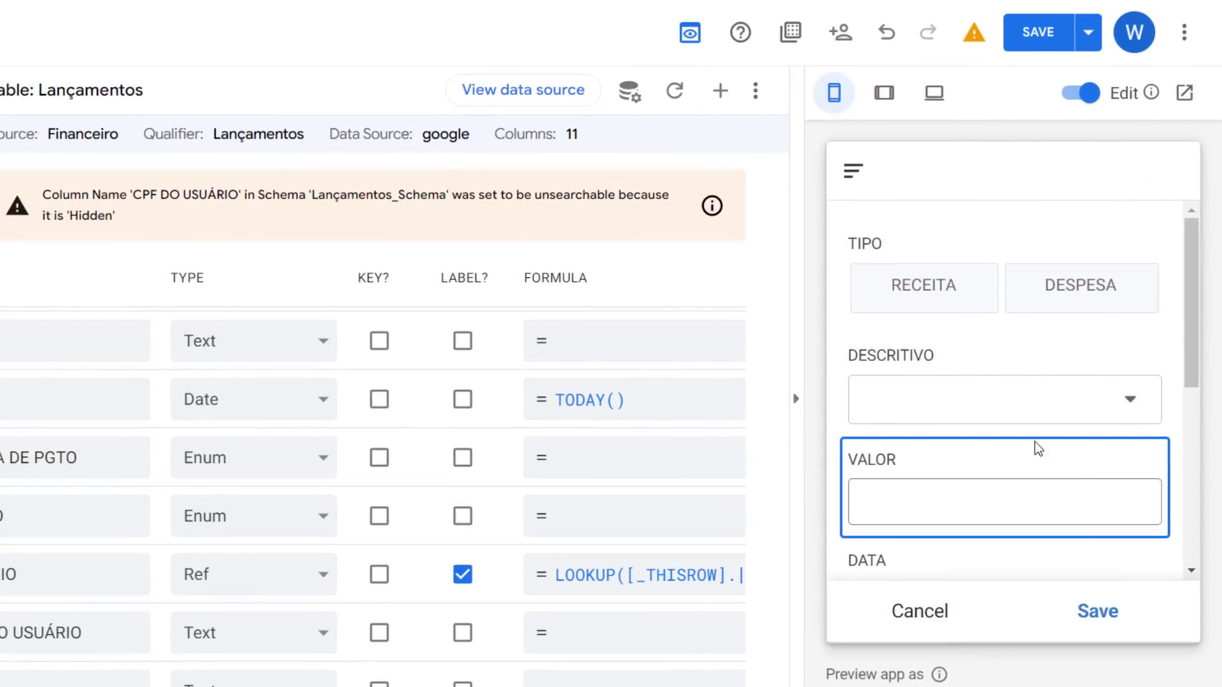
left_click(1042, 289)
left_click(1050, 396)
left_click(968, 347)
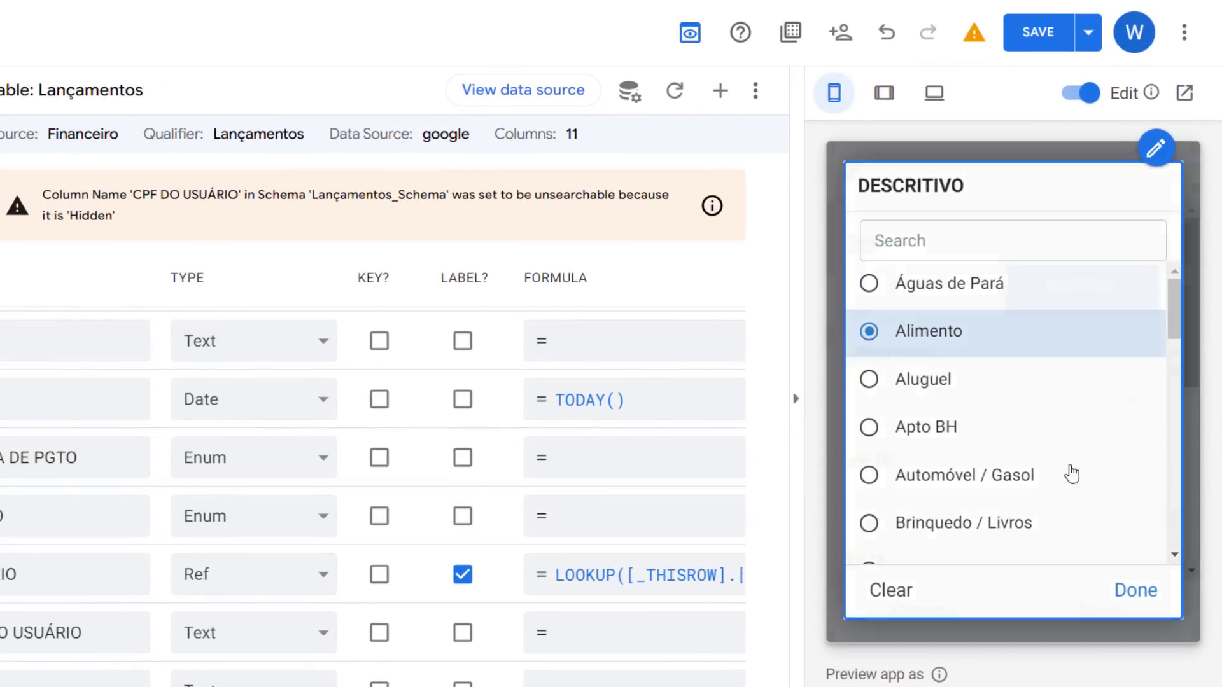
scroll(1044, 433, "down", 3)
scroll(996, 357, "up", 2)
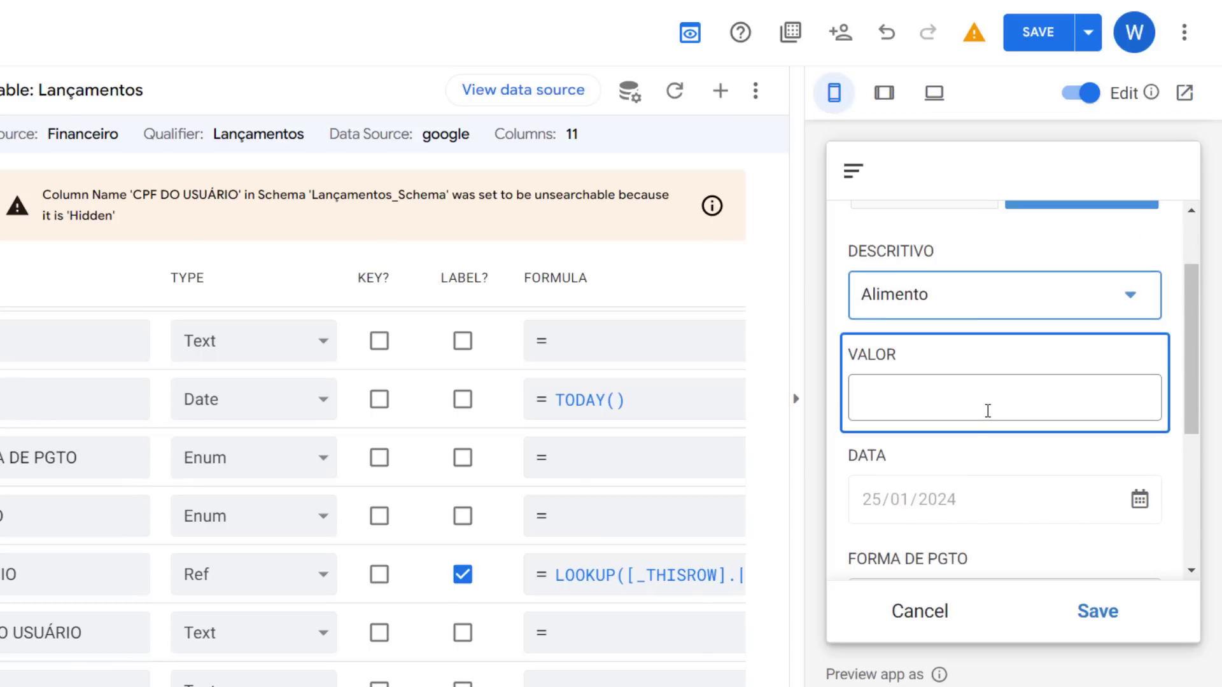
Enter 22 as VALOR and choose Boleto as FORMA DE PGTO in the preview form
left_click(988, 410)
type("22")
scroll(1069, 450, "down", 2)
left_click(976, 502)
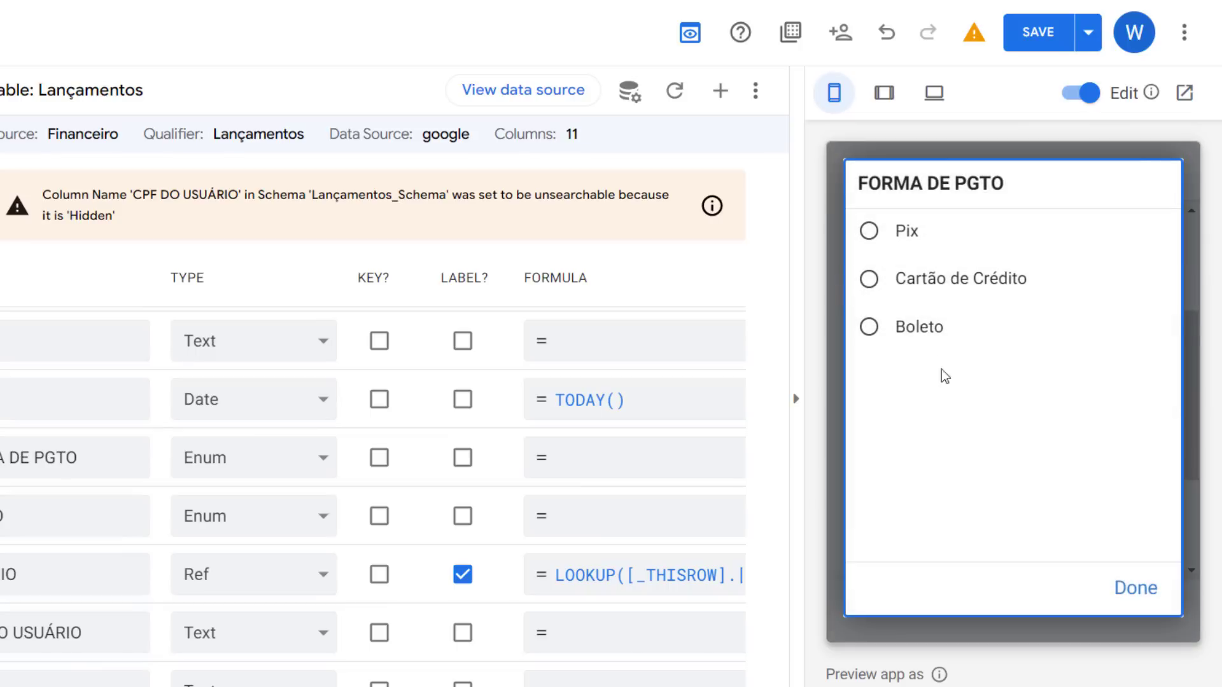
left_click(936, 327)
Choose Itaú as BANCO in the preview entry form
scroll(971, 450, "down", 3)
left_click(951, 415)
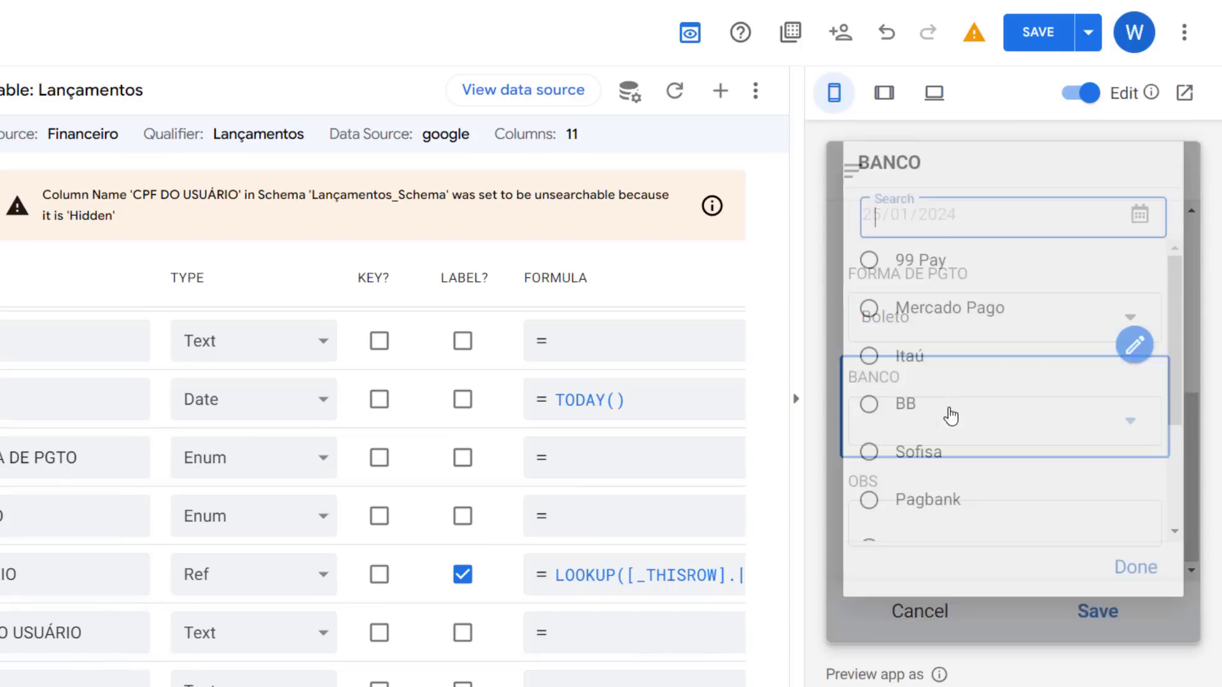
left_click(927, 357)
Enter teste as OBS and save the preview form entry
left_click(1057, 503)
type("te")
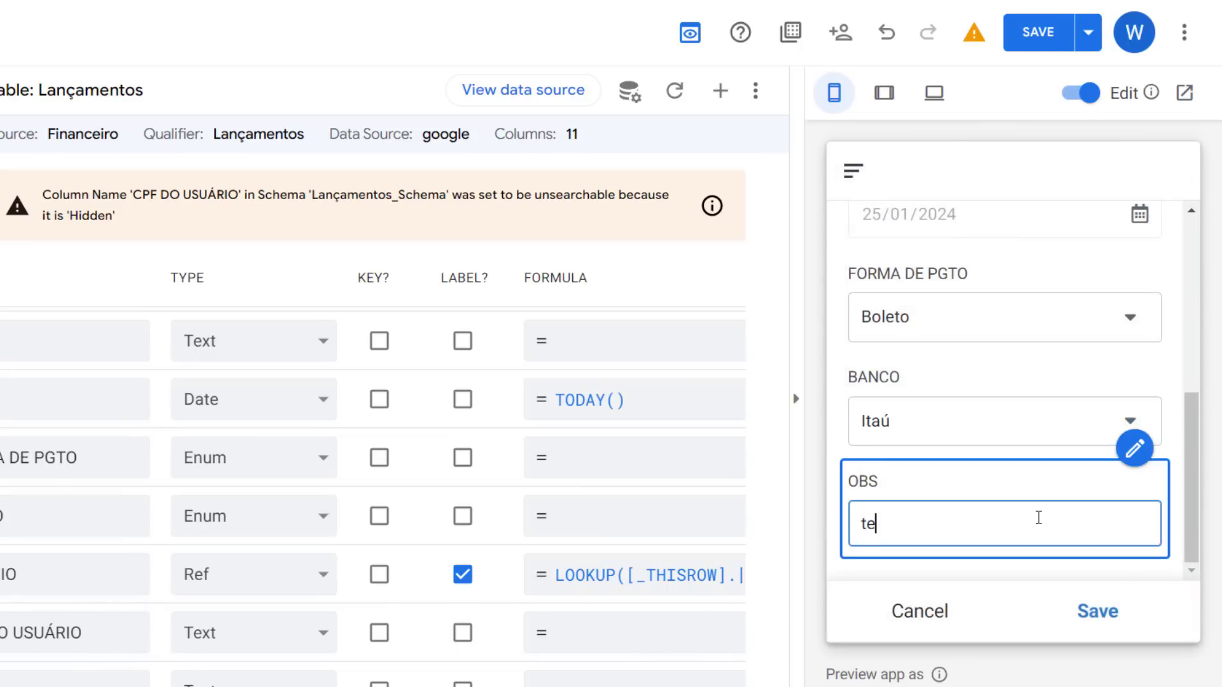
type("ste")
left_click(1082, 611)
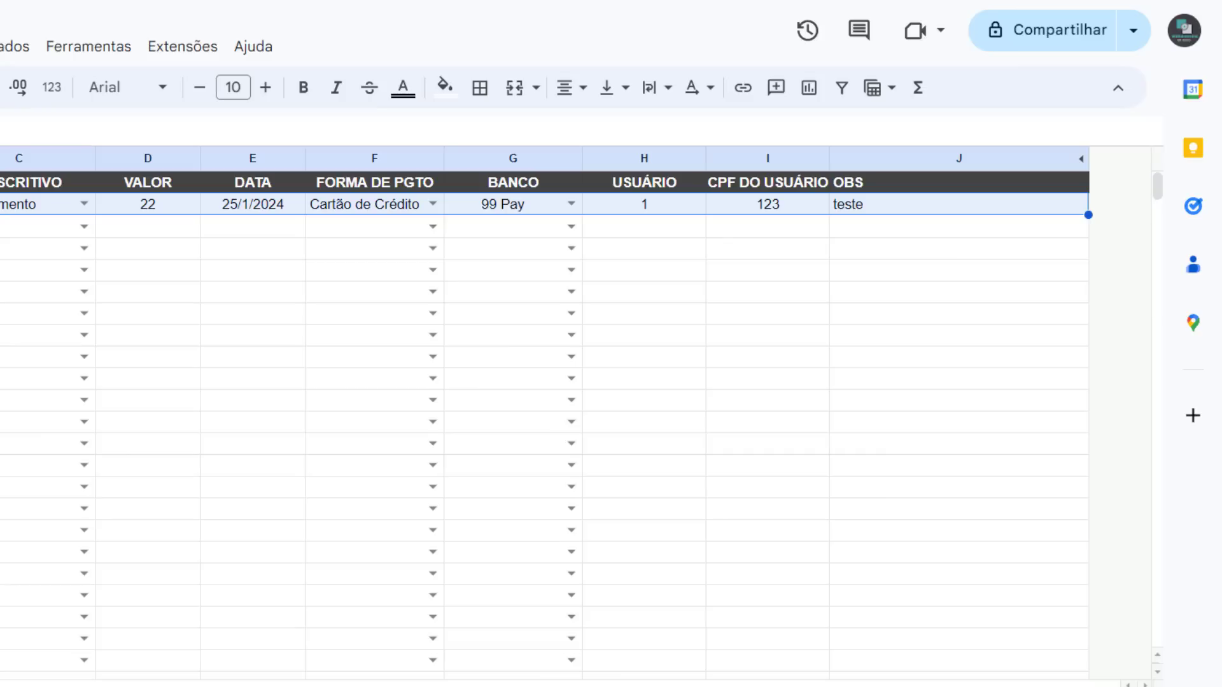
Examine the saved row's USUÁRIO and CPF DO USUÁRIO in Lançamentos and compare them with the Clientes sheet
left_click(12, 253)
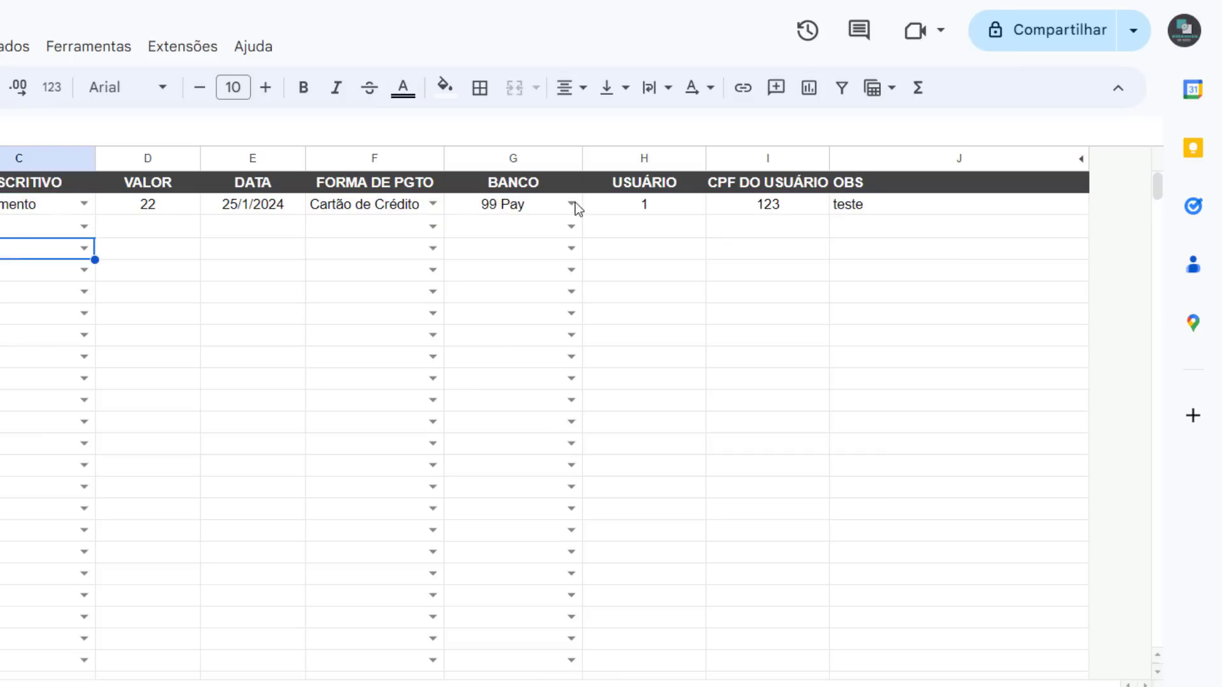
left_click(647, 211)
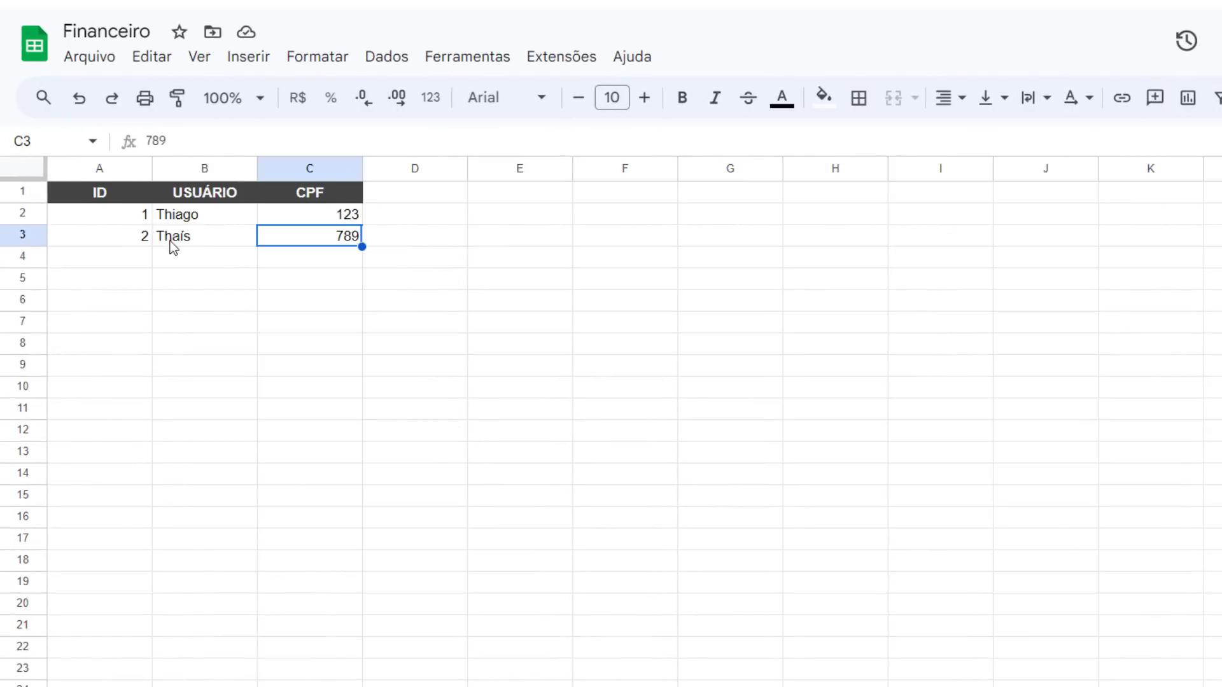
left_click(179, 220)
left_click(322, 219)
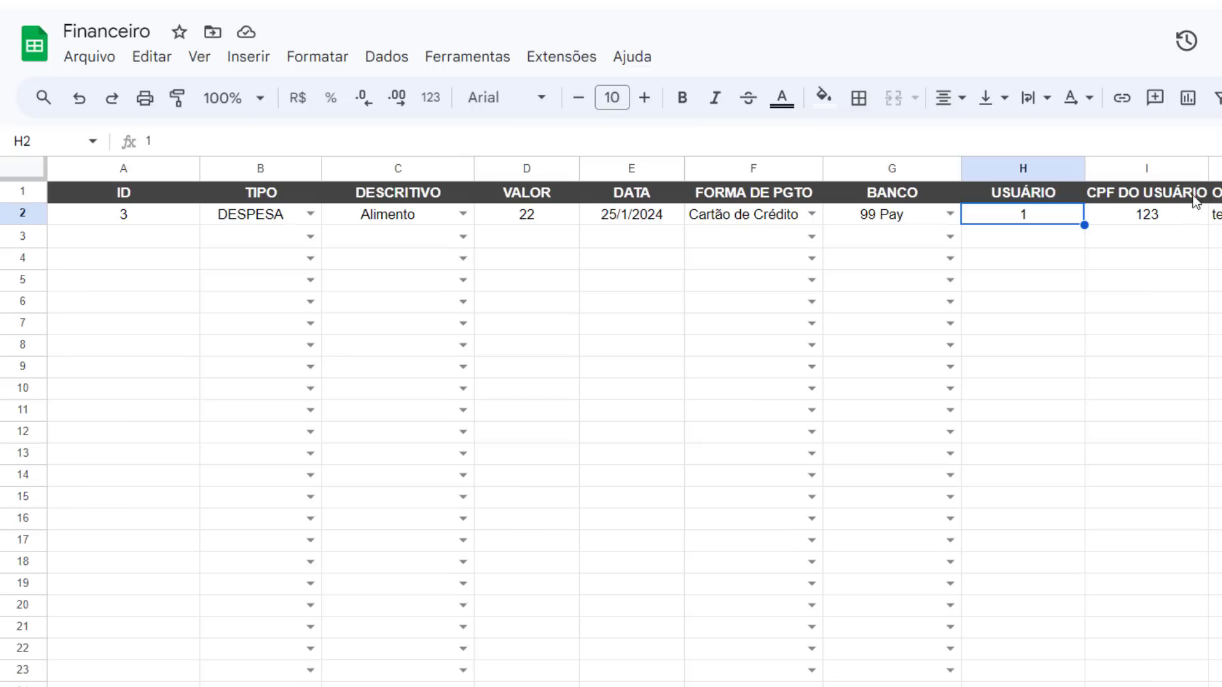
left_click(1165, 219)
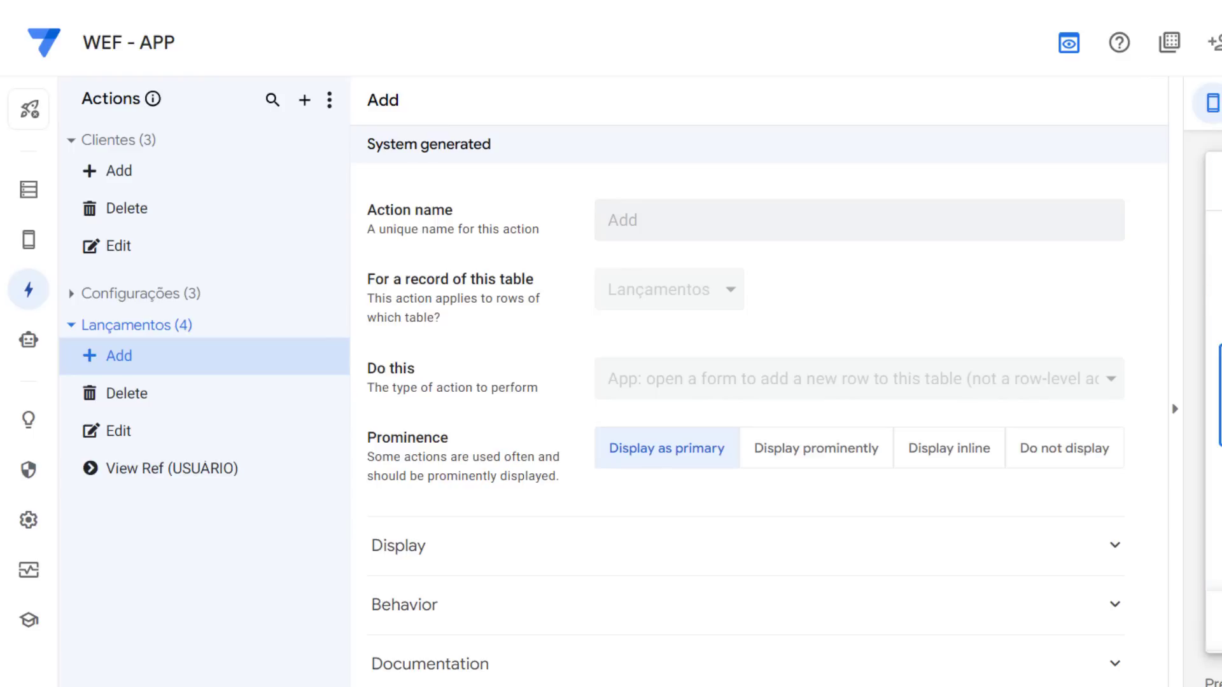
Start a new entry in the preview, choosing Automóvel / Gasol as DESCRITIVO and 12 as VALOR
left_click(1056, 422)
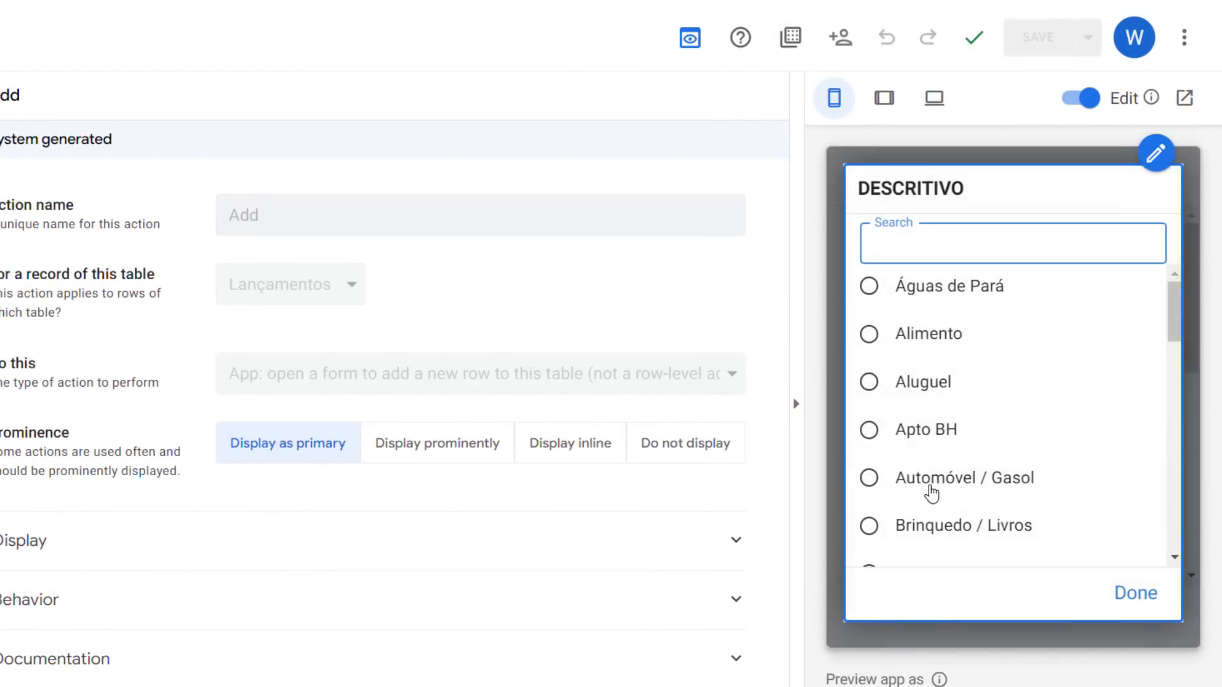
left_click(1022, 483)
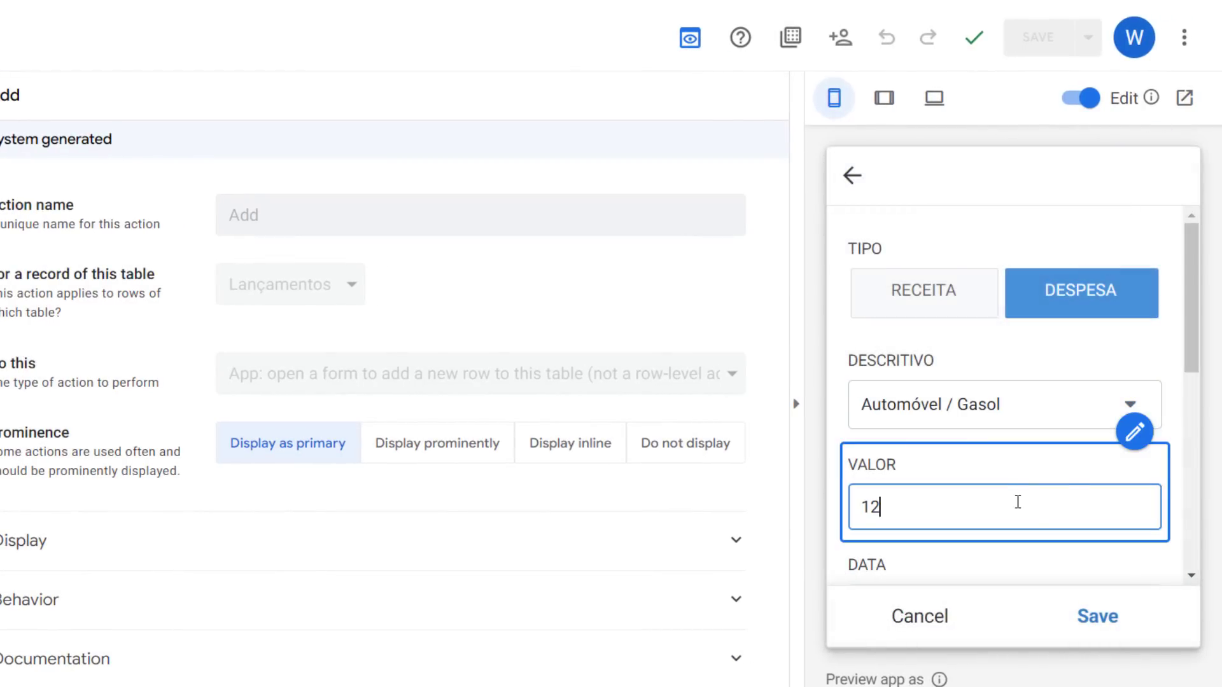
type("12")
Choose Boleto as FORMA DE PGTO in the new entry form
scroll(1018, 502, "down", 3)
left_click(989, 490)
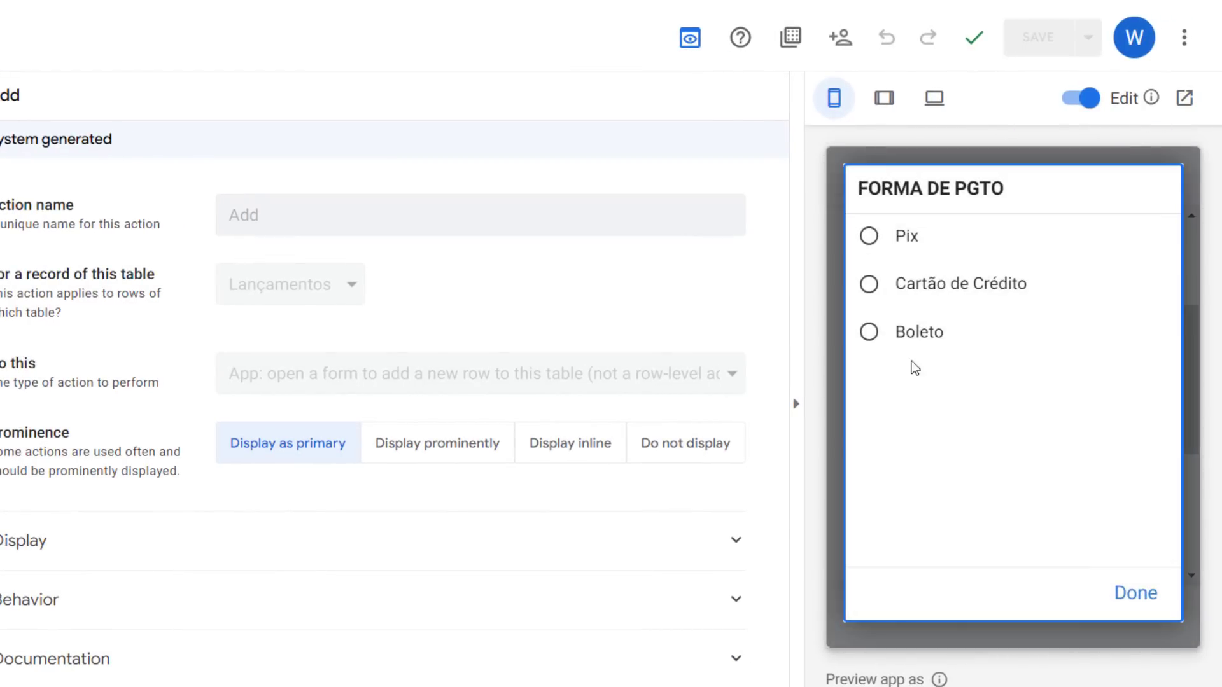
left_click(917, 337)
Pick a BANCO and select the second client as USUÁRIO in the entry form
scroll(1028, 503, "down", 3)
left_click(955, 394)
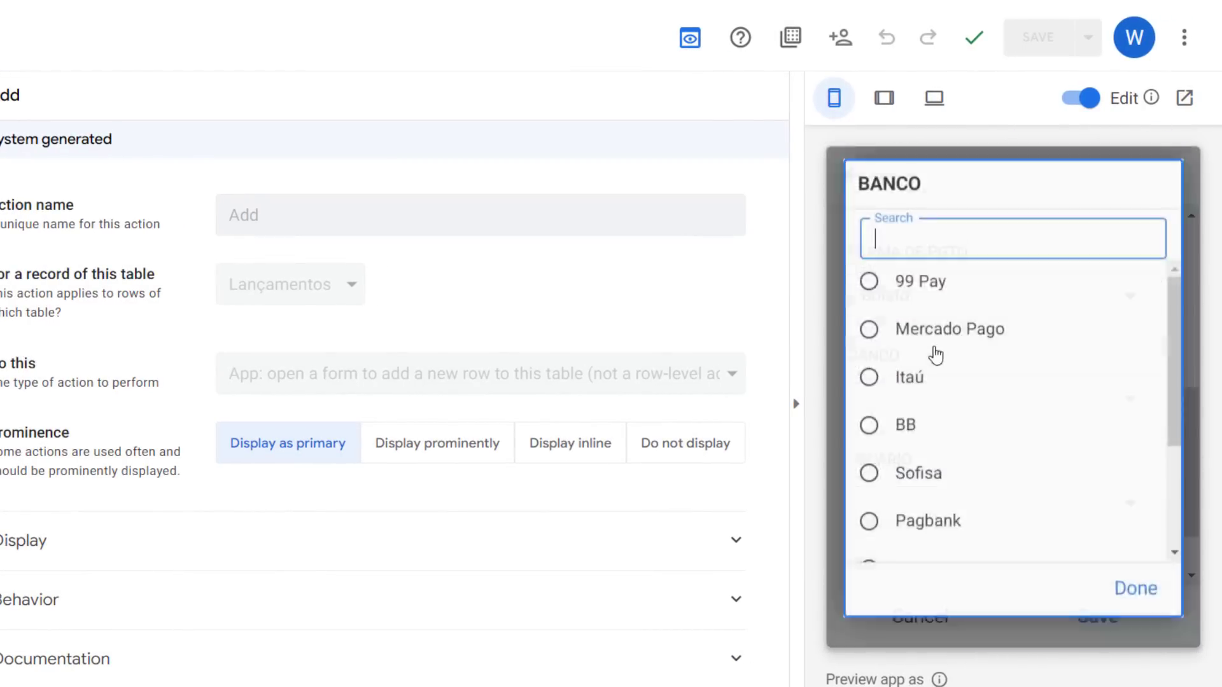
left_click(936, 347)
left_click(1058, 509)
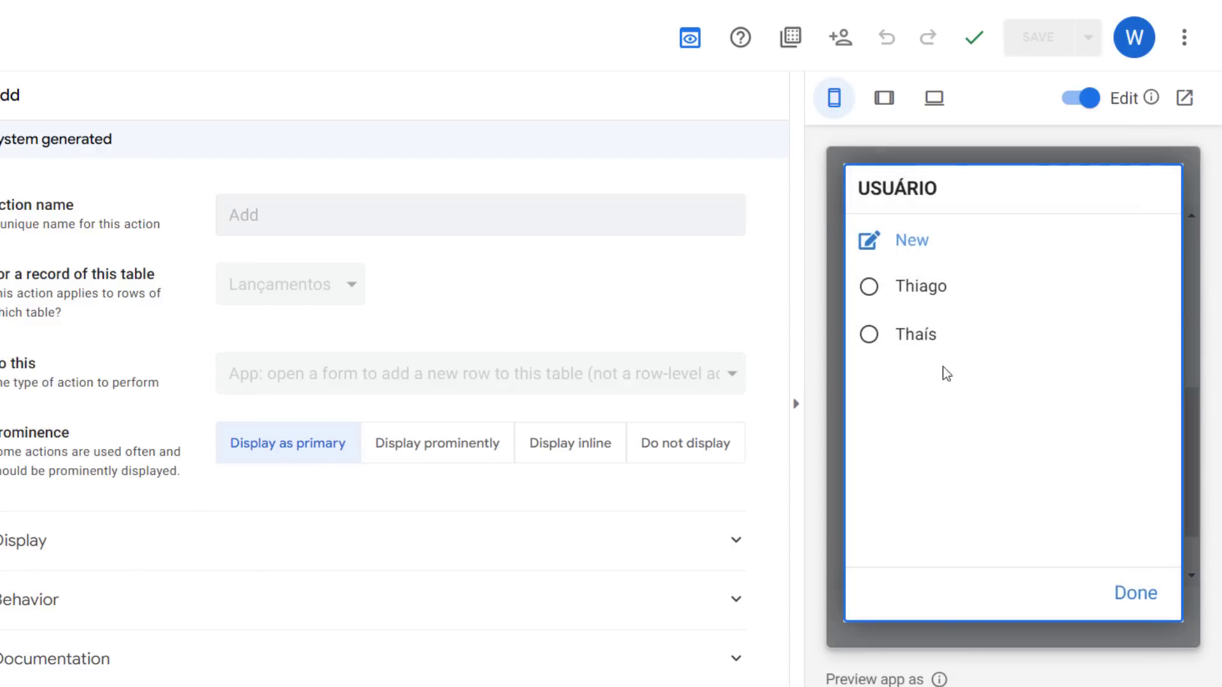
left_click(933, 336)
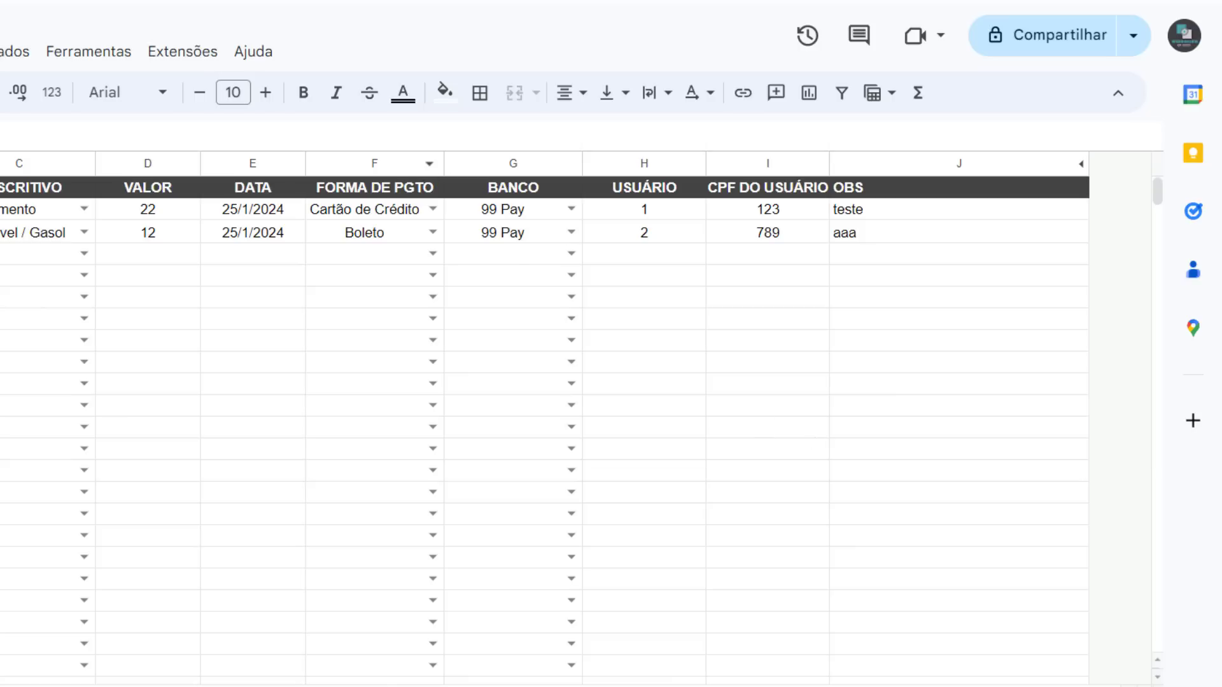
Compare the new Lançamentos row's USUÁRIO and CPF DO USUÁRIO with the matching row in Clientes
left_click(629, 234)
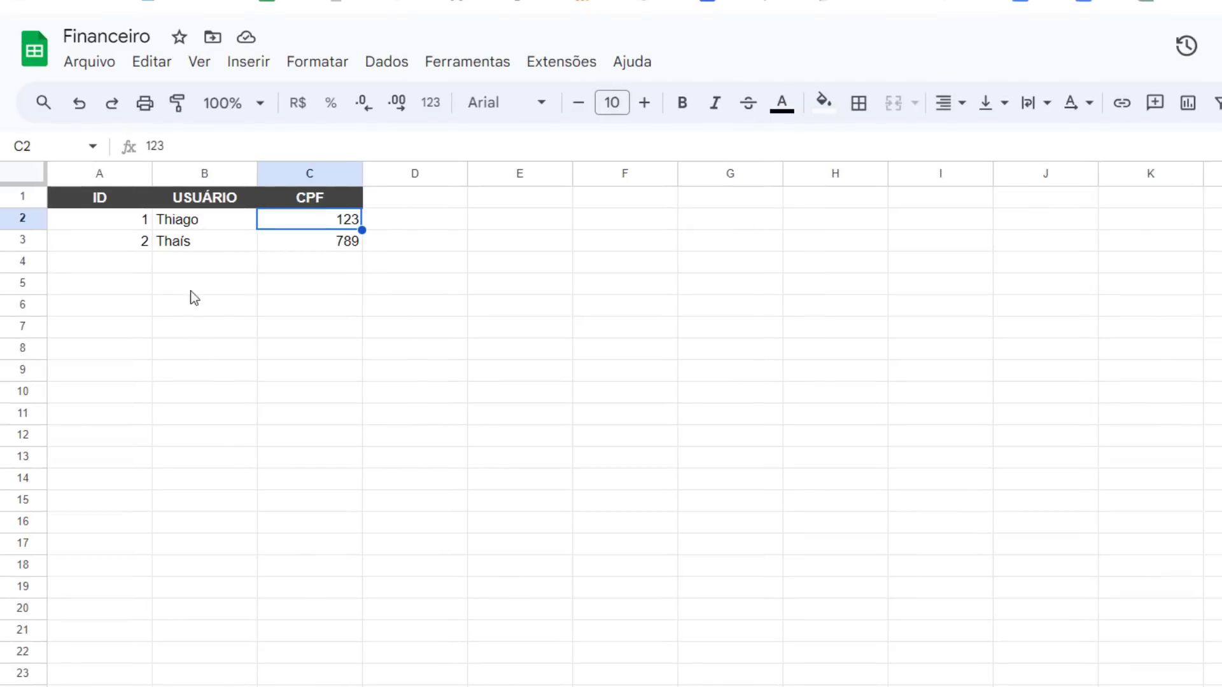
left_click(209, 245)
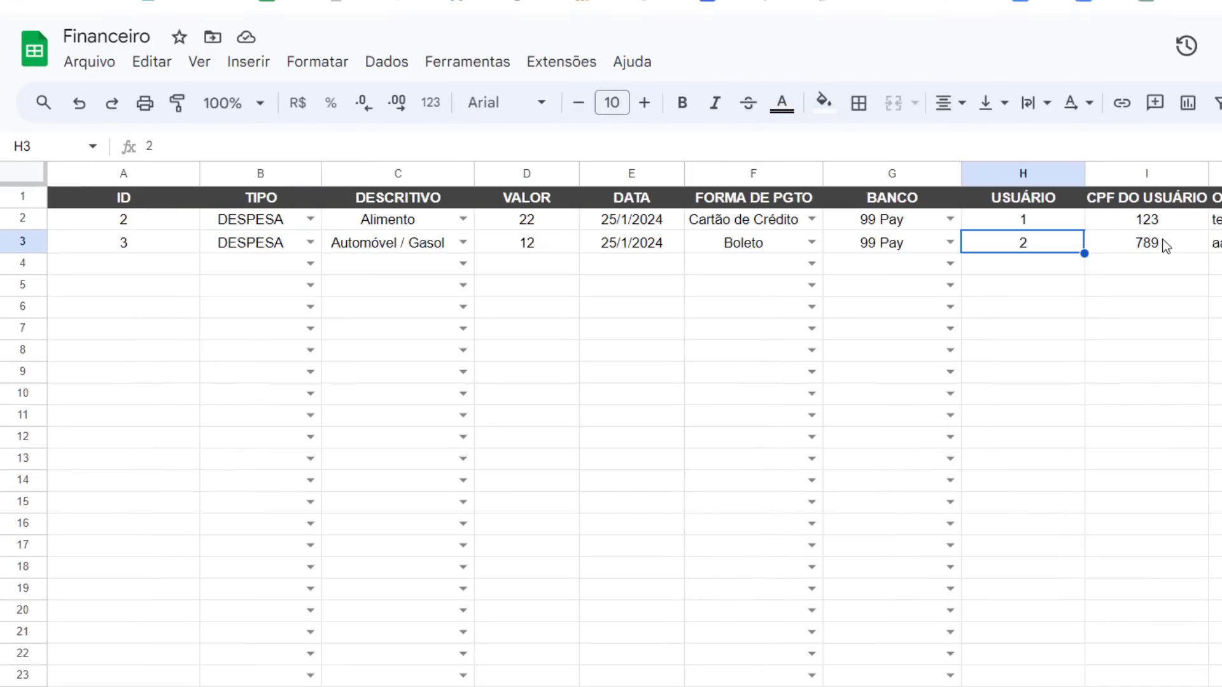
left_click(1163, 243)
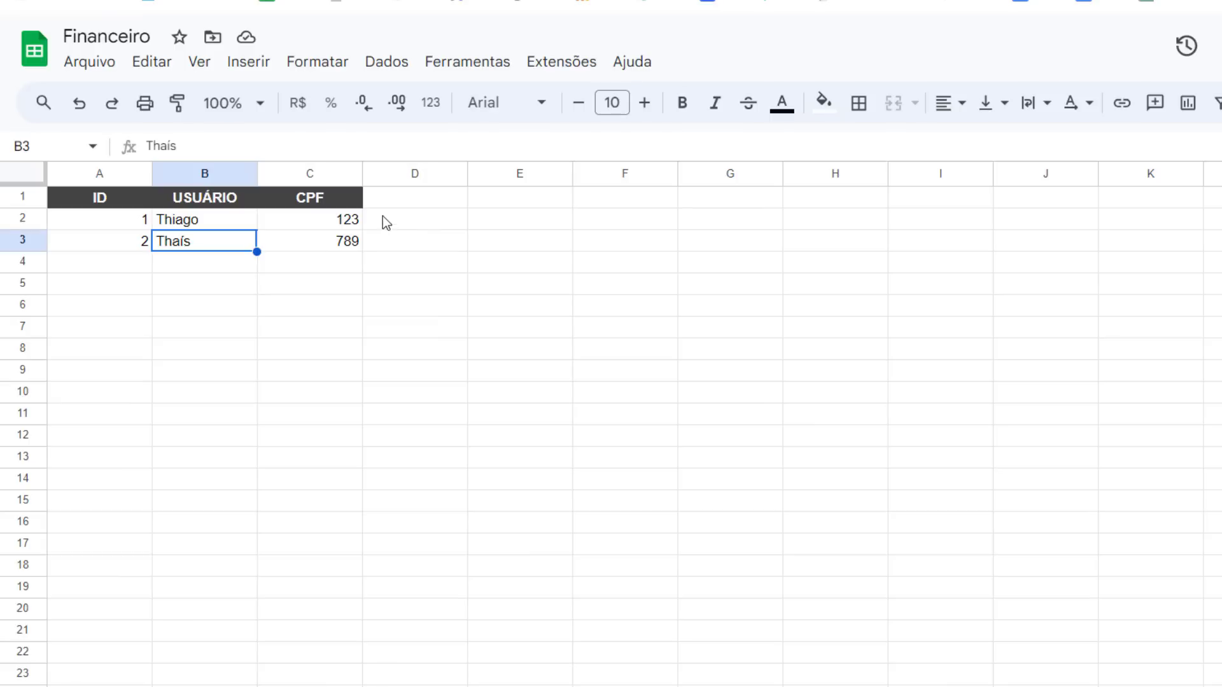
left_click(339, 242)
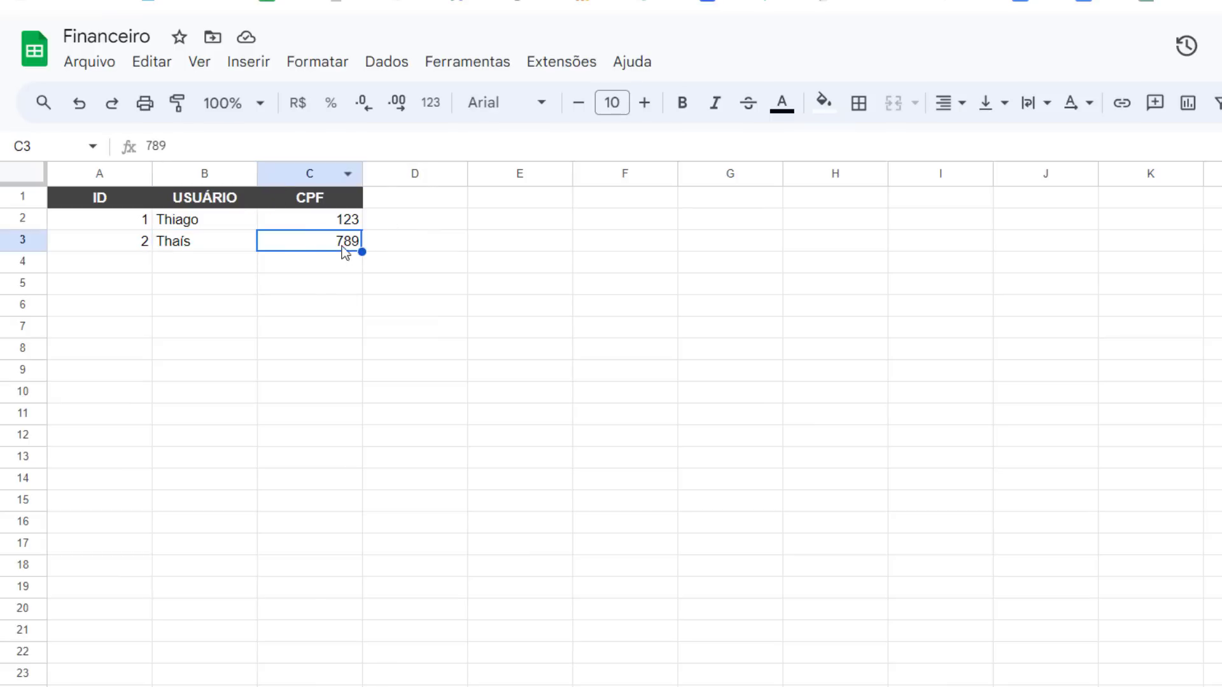
Add a new row in Clientes with ID 3 and the new client's name
left_click(244, 310)
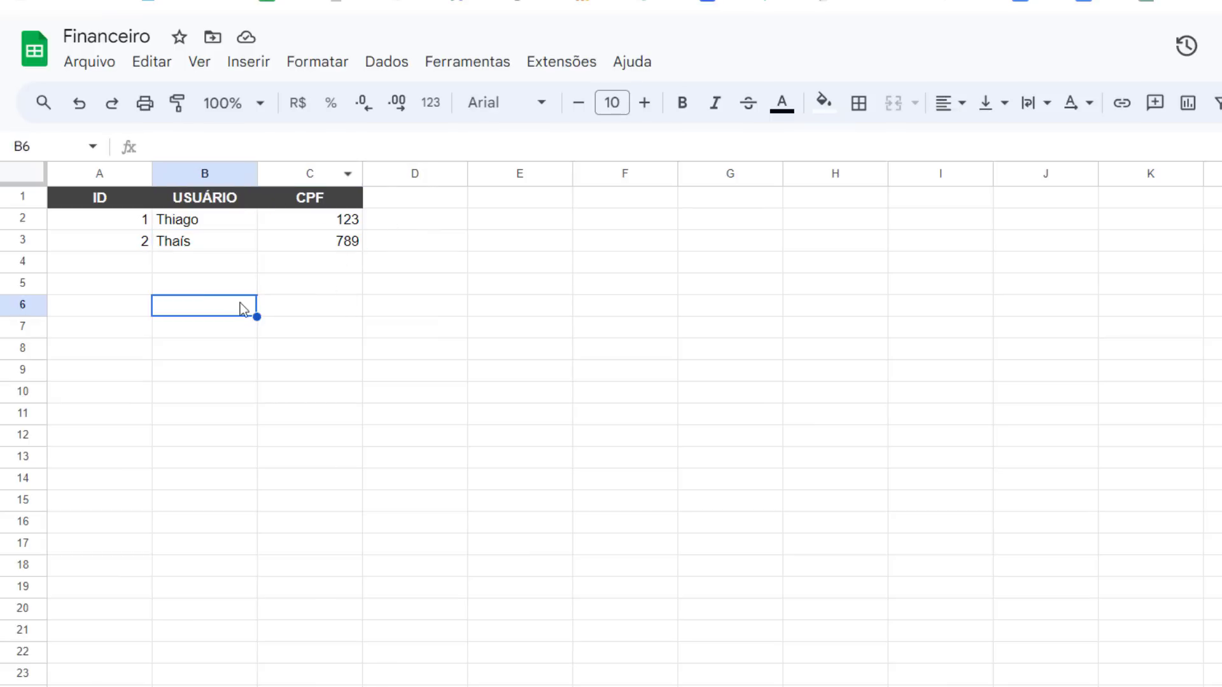
left_click(136, 271)
type("3")
left_click(243, 264)
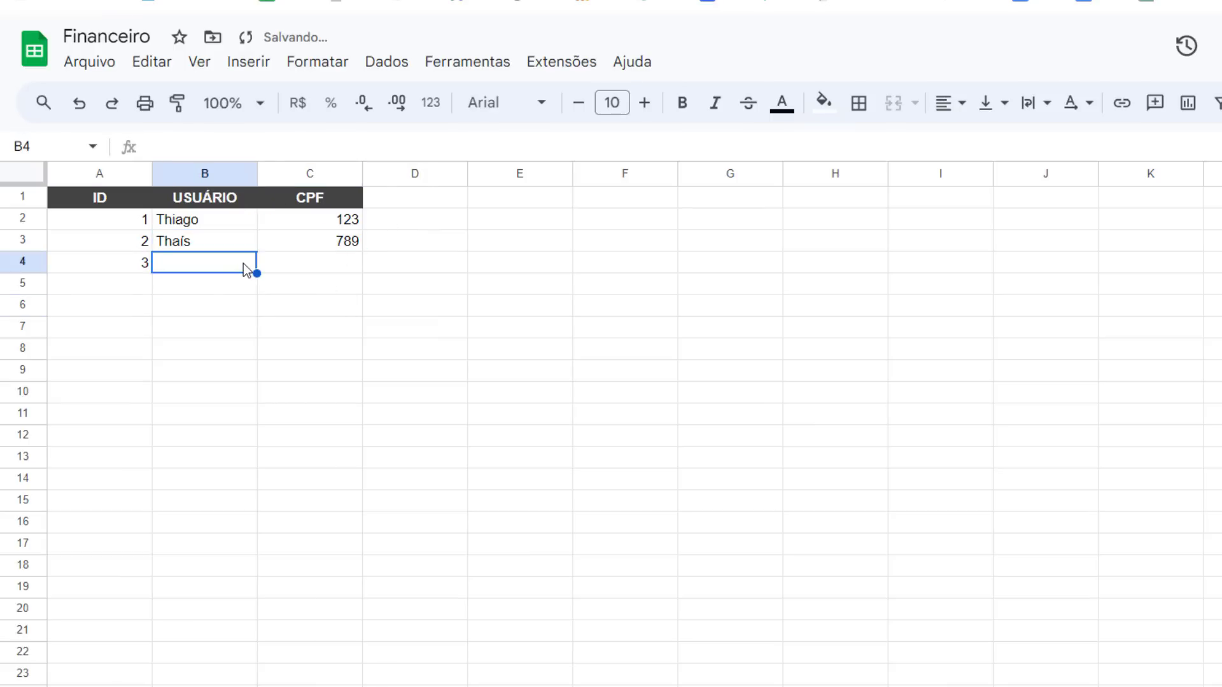
type("João")
key("Tab")
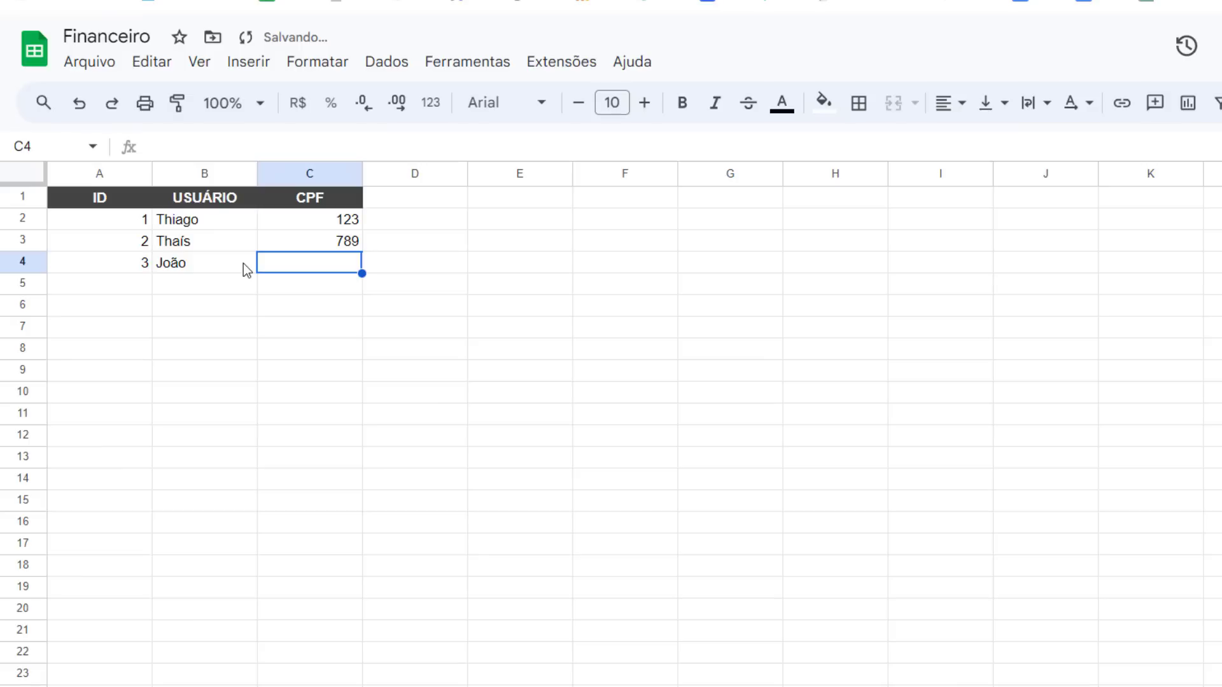
Enter the new client's CPF in the Clientes sheet
type("000")
key("Return")
left_click(357, 264)
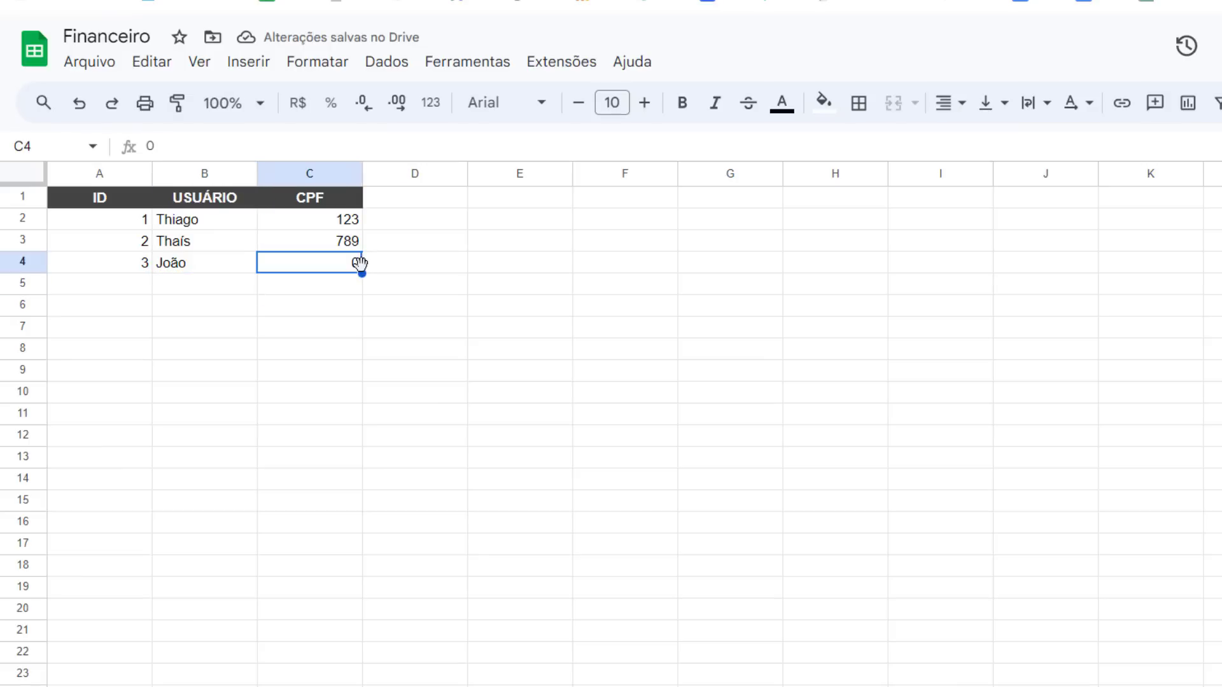
type("73")
key("Return")
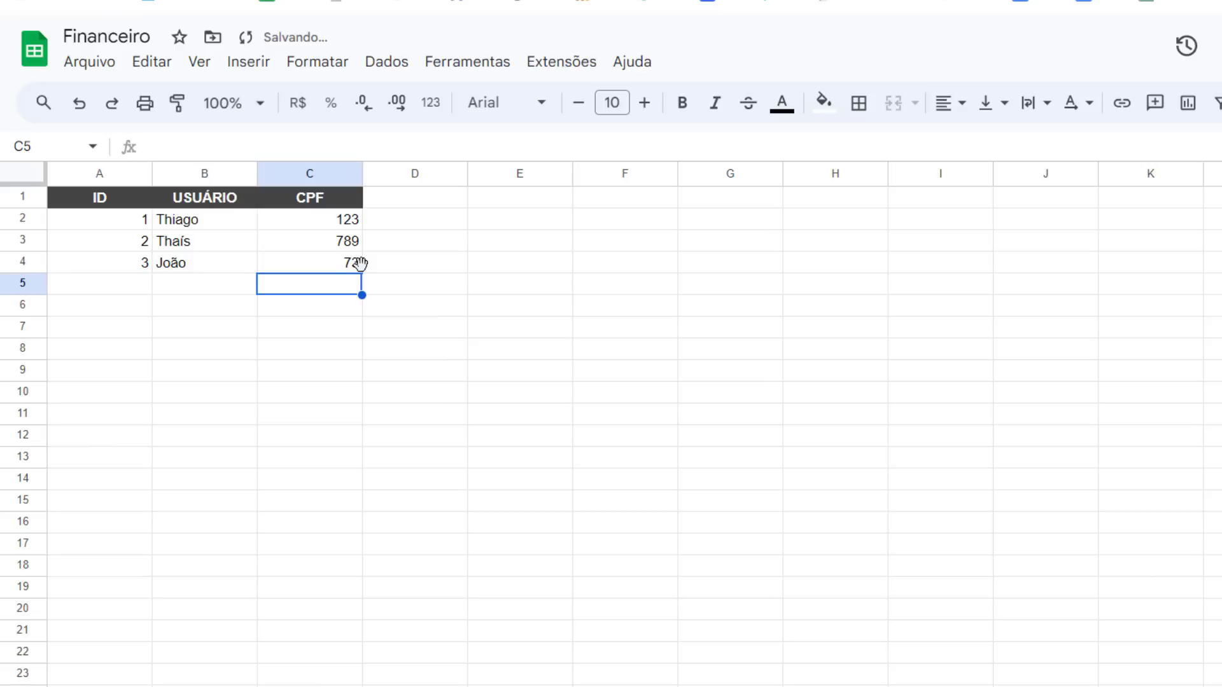
double_click(350, 263)
double_click(350, 262)
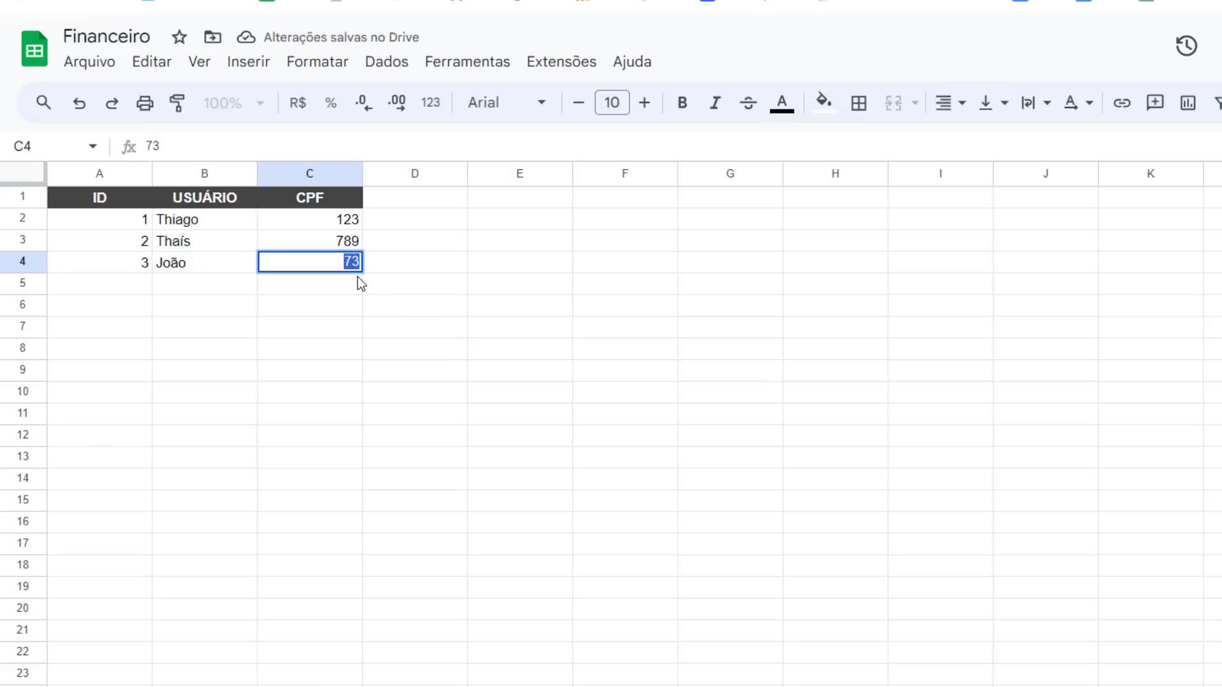
type("1")
key("Return")
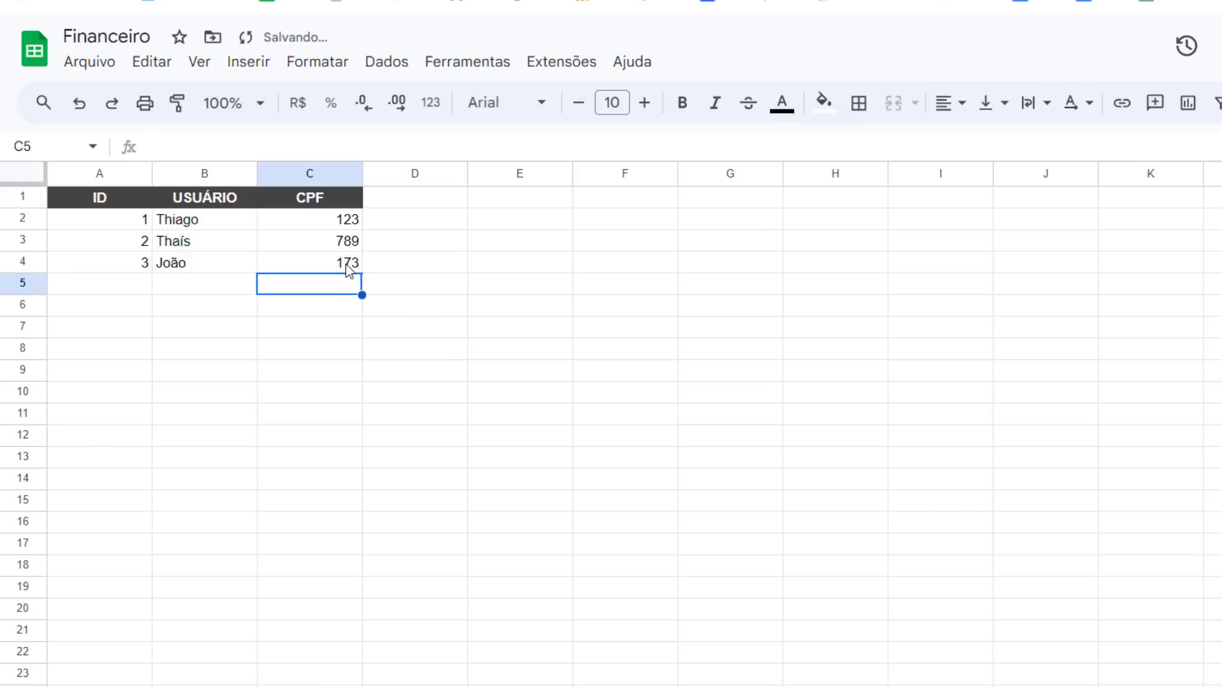
Return to the app editor and reload it so the new client syncs
left_click(351, 264)
left_click(228, 16)
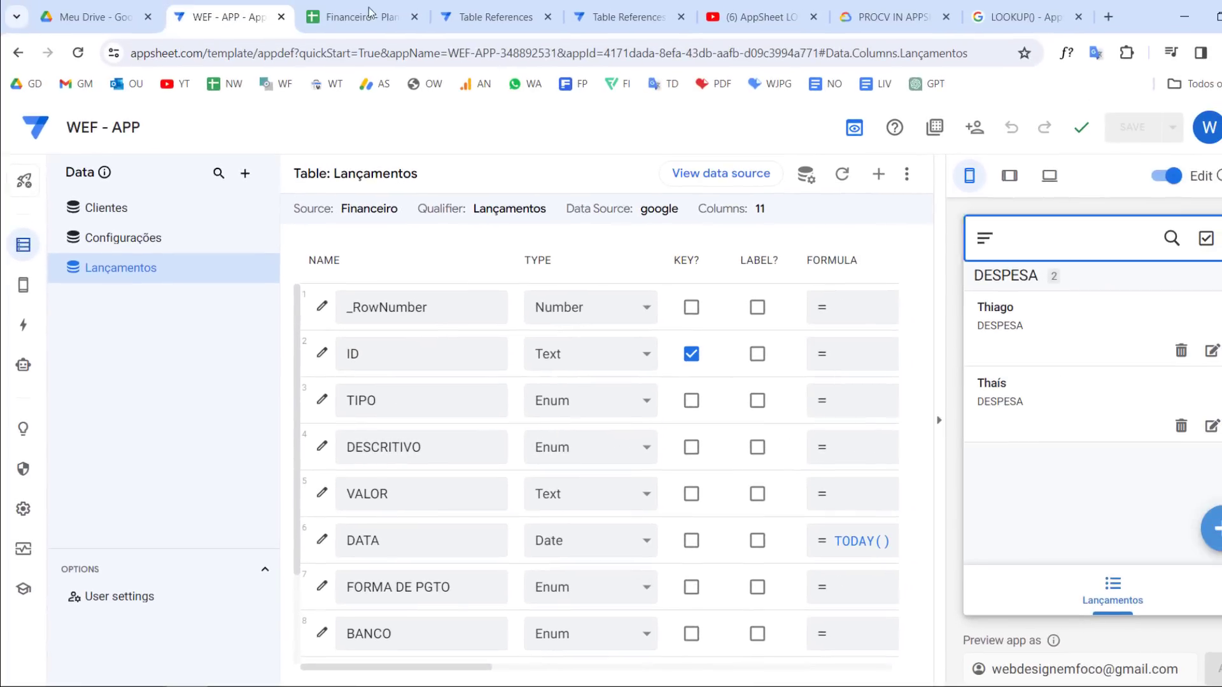
left_click(77, 52)
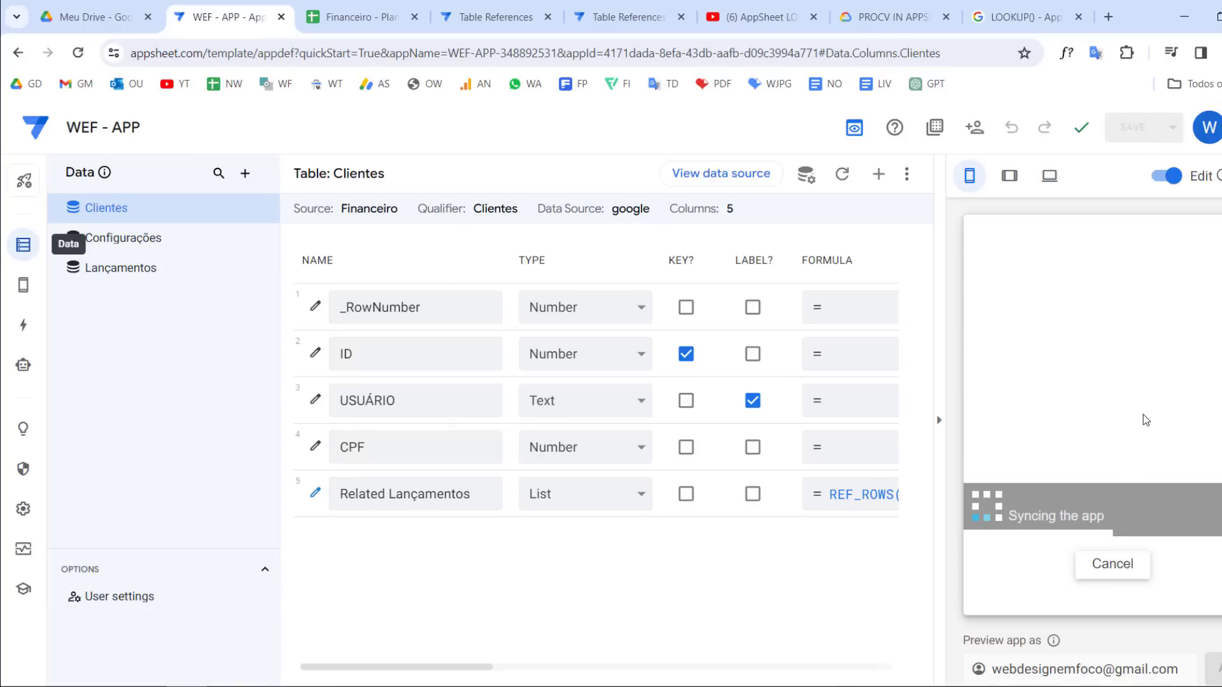
Start another preview entry with Automóvel / Gasol as DESCRITIVO and 89 as VALOR
right_click(1139, 421)
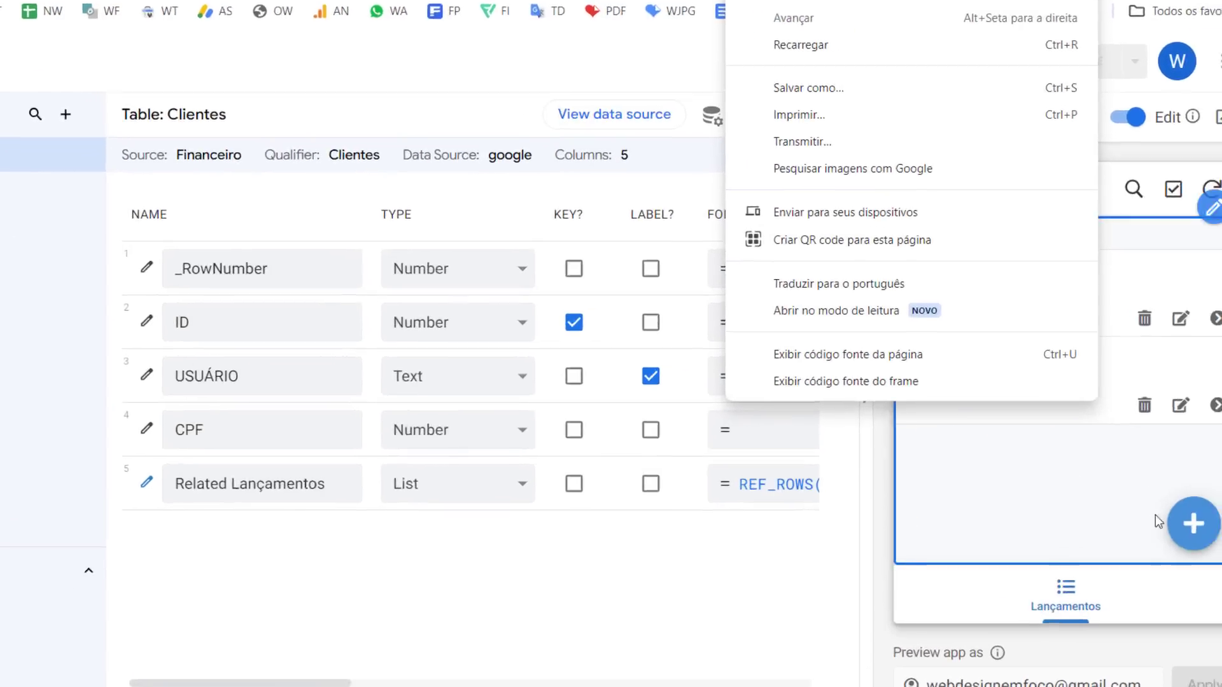
left_click(1187, 541)
left_click(1187, 541)
left_click(1040, 310)
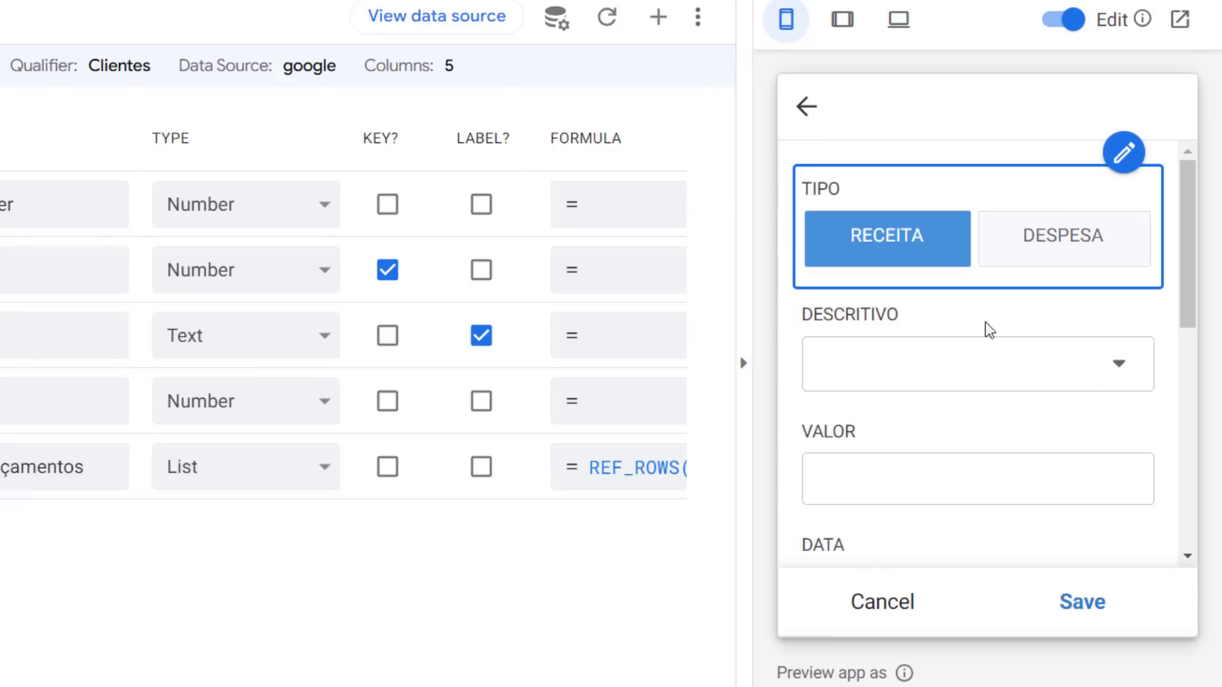
left_click(984, 366)
left_click(969, 453)
left_click(1003, 478)
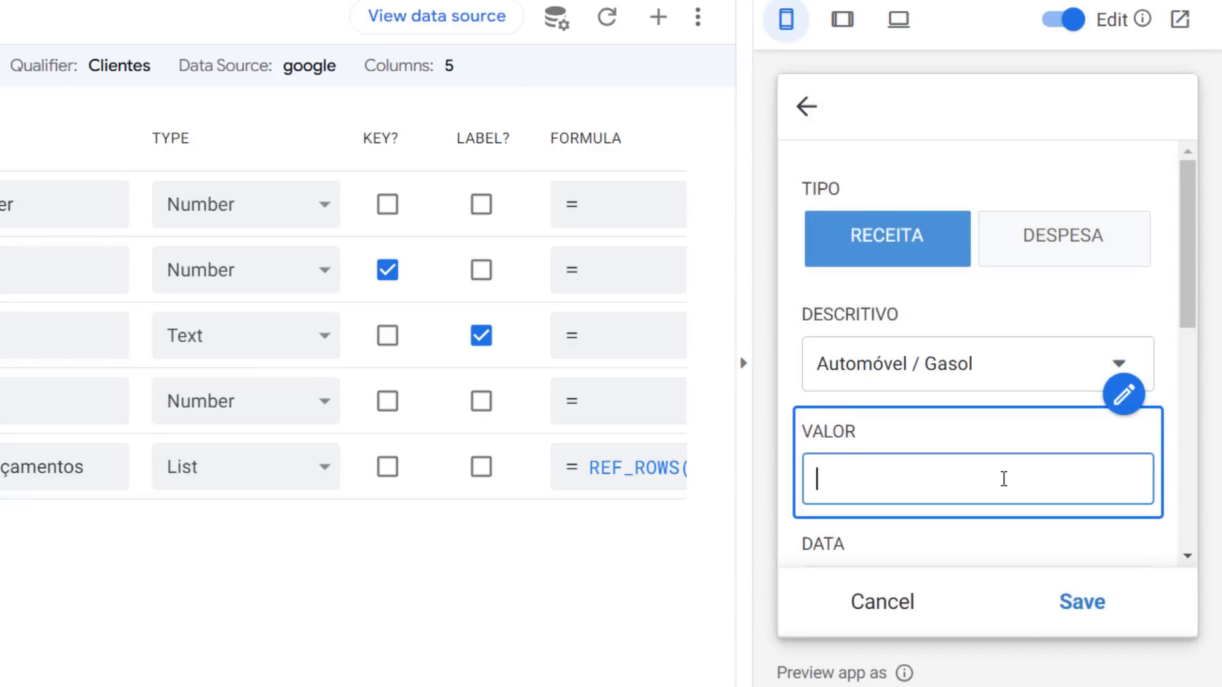
type("89")
Choose Boleto as FORMA DE PGTO and 99 Pay as BANCO in the entry form
scroll(1001, 480, "down", 5)
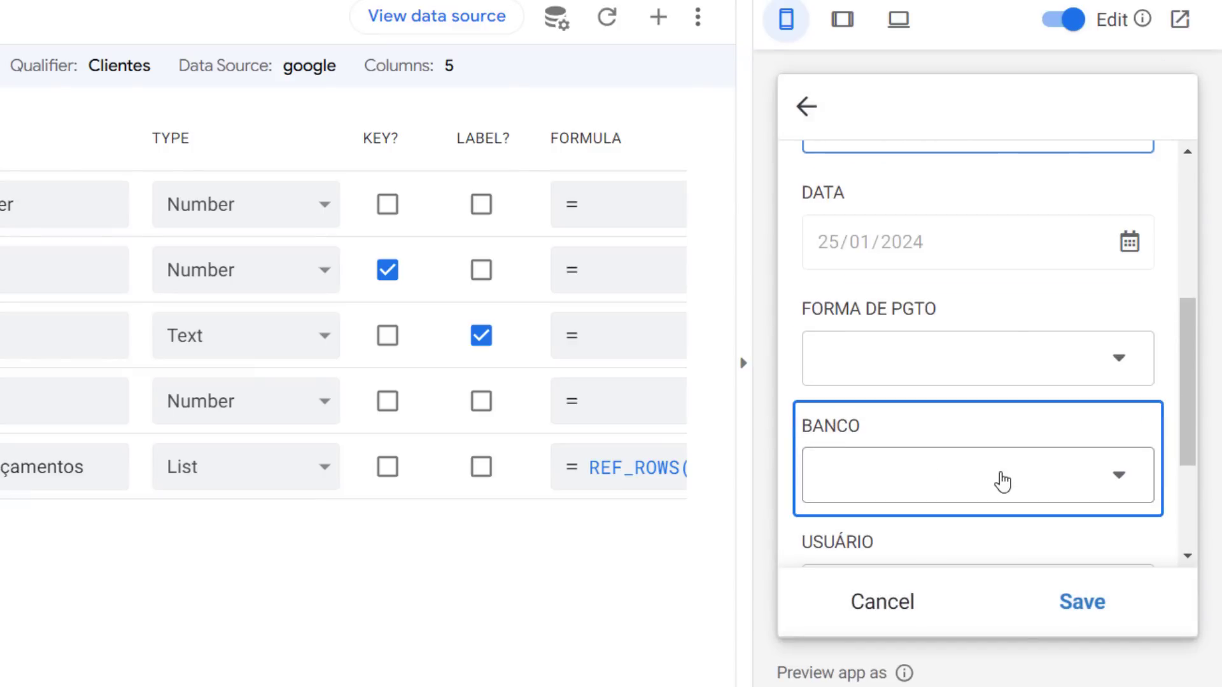
left_click(985, 365)
left_click(929, 280)
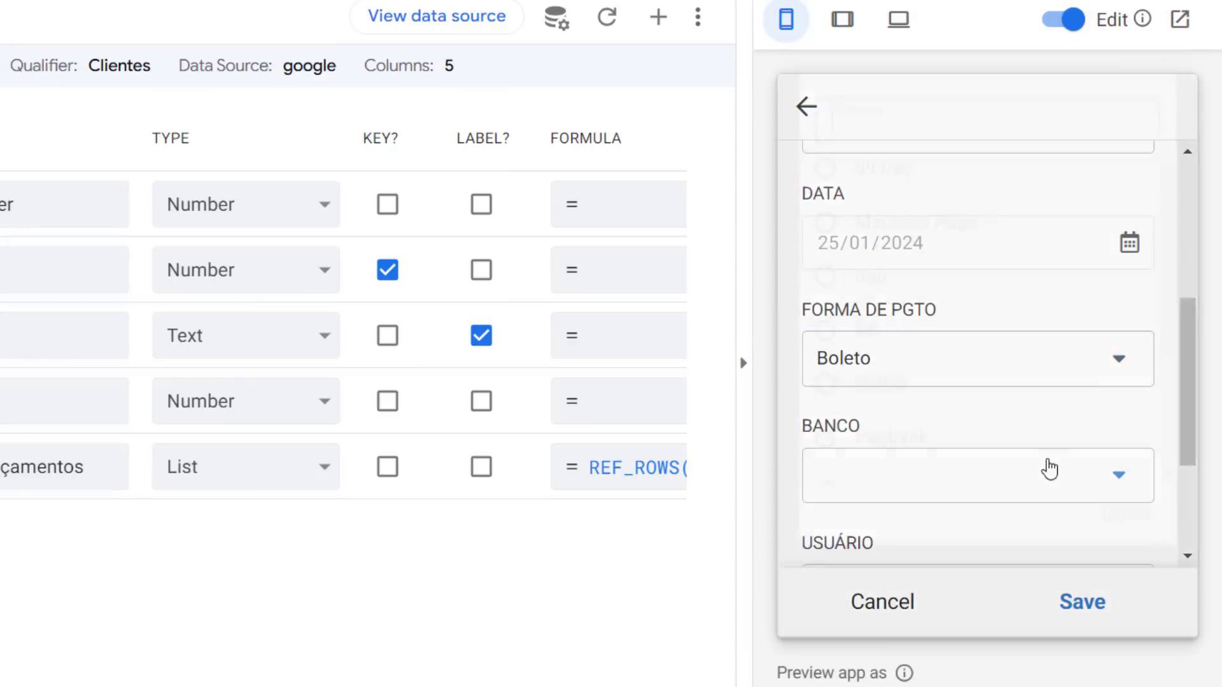
left_click(1048, 470)
left_click(925, 256)
Choose João as USUÁRIO in the preview entry form
scroll(1044, 474, "down", 3)
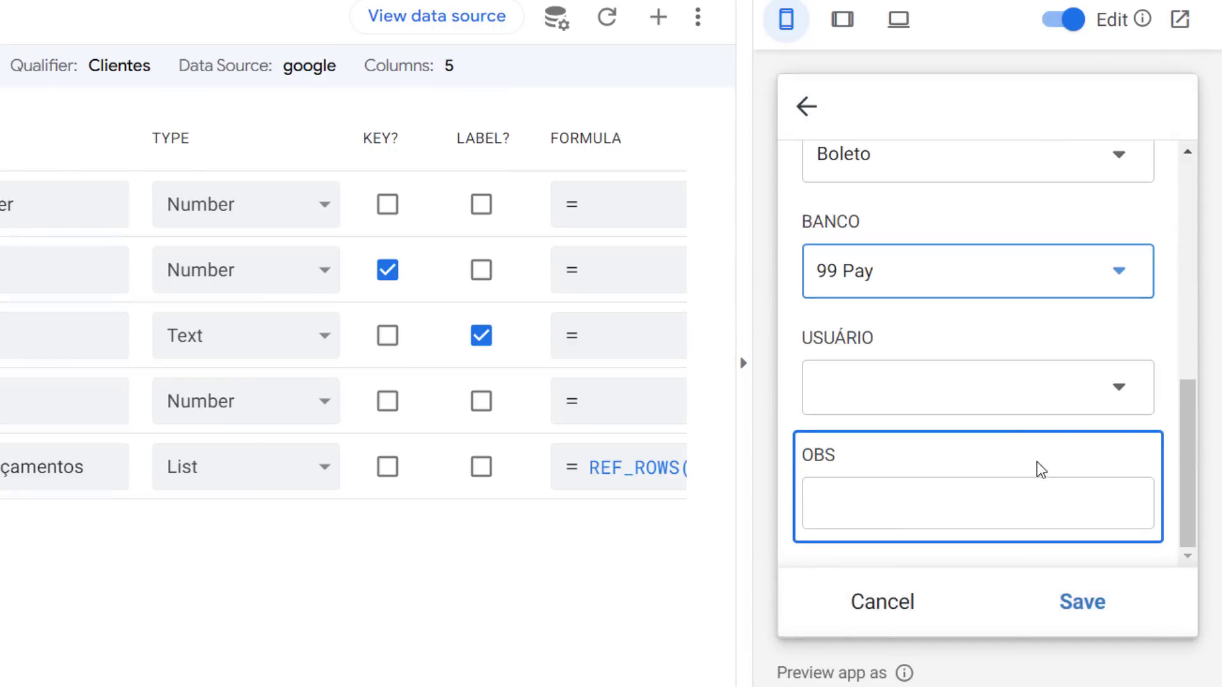
left_click(985, 384)
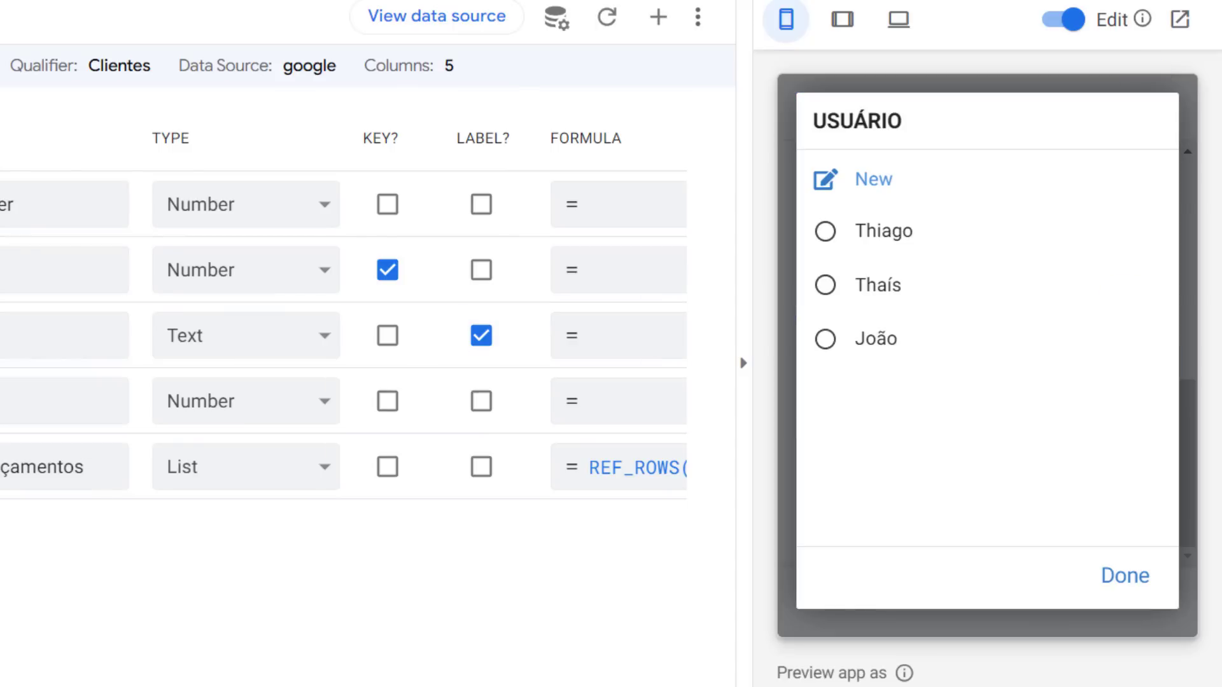
scroll(384, 380, "down", 2)
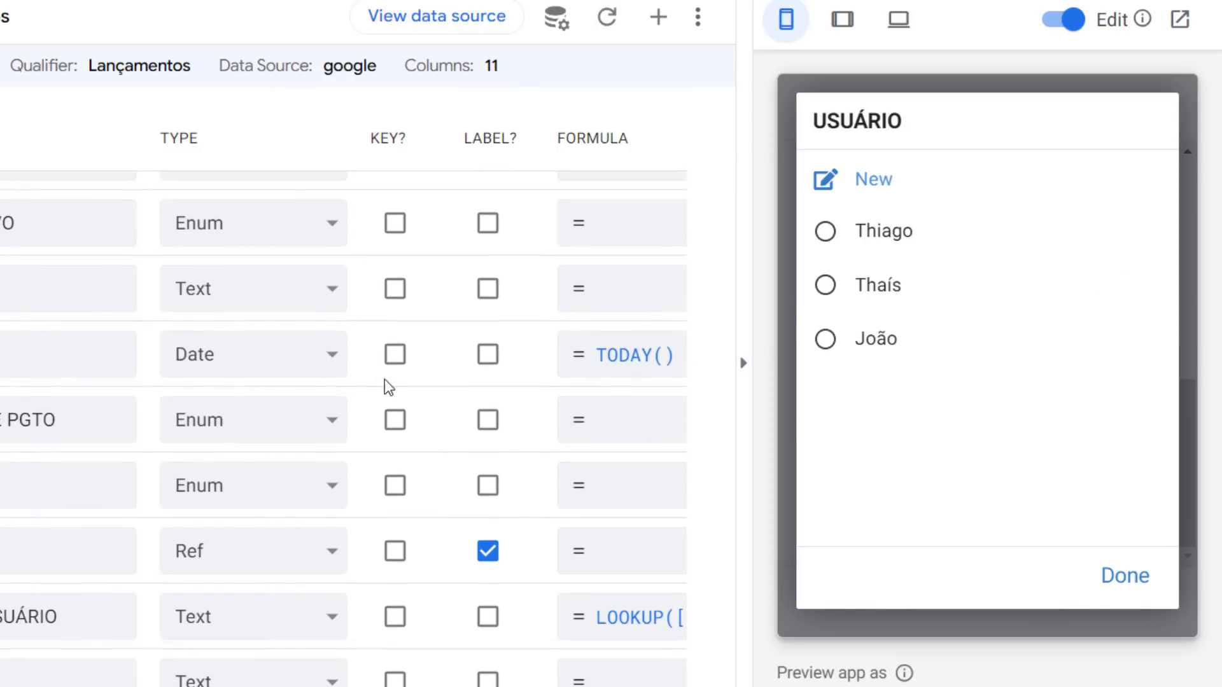
double_click(44, 552)
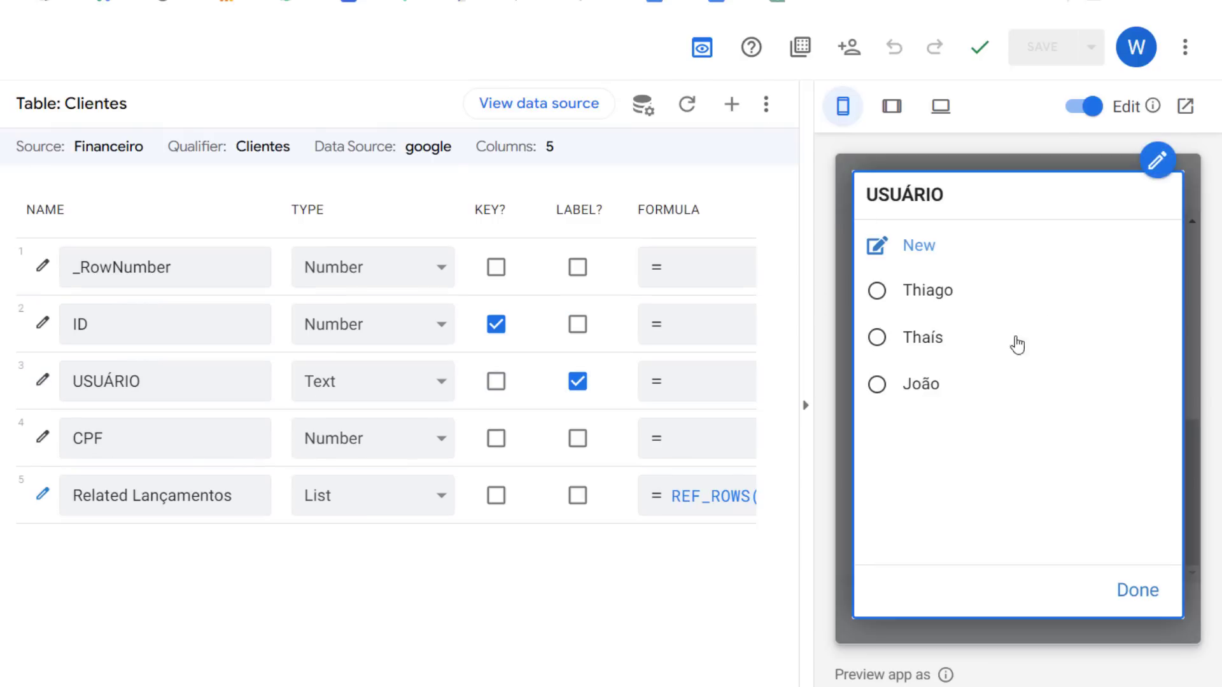
left_click(968, 404)
left_click(1138, 590)
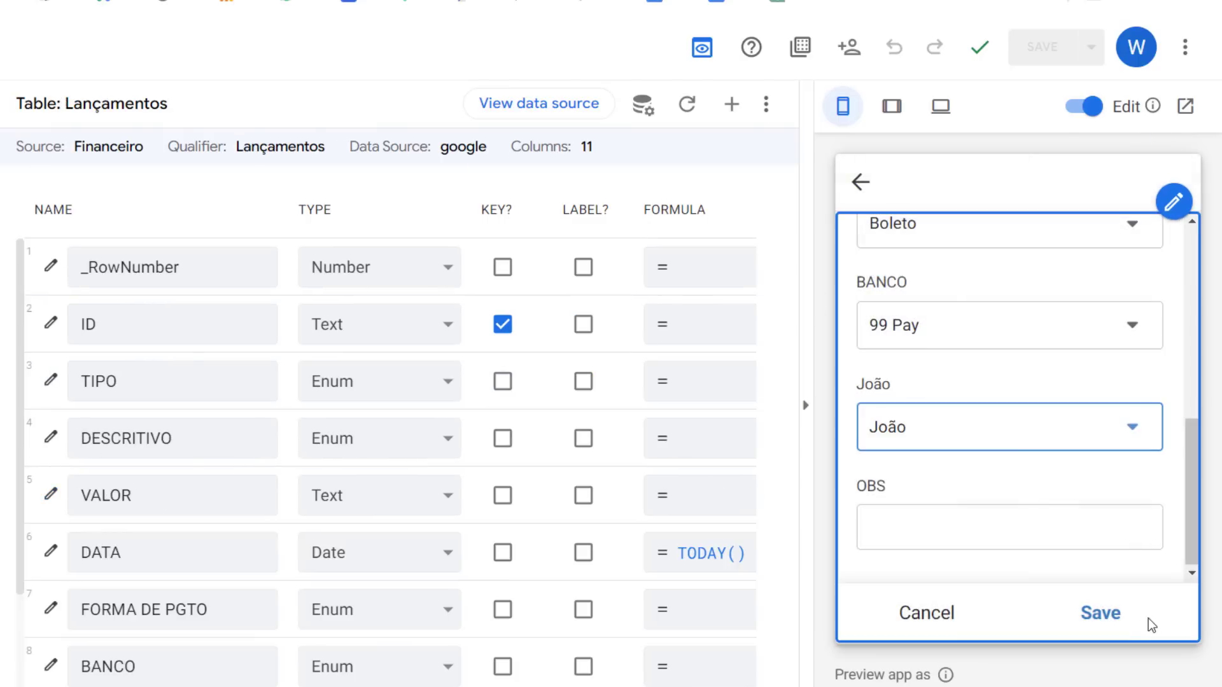
Enter res as OBS and save the new entry
left_click(1037, 521)
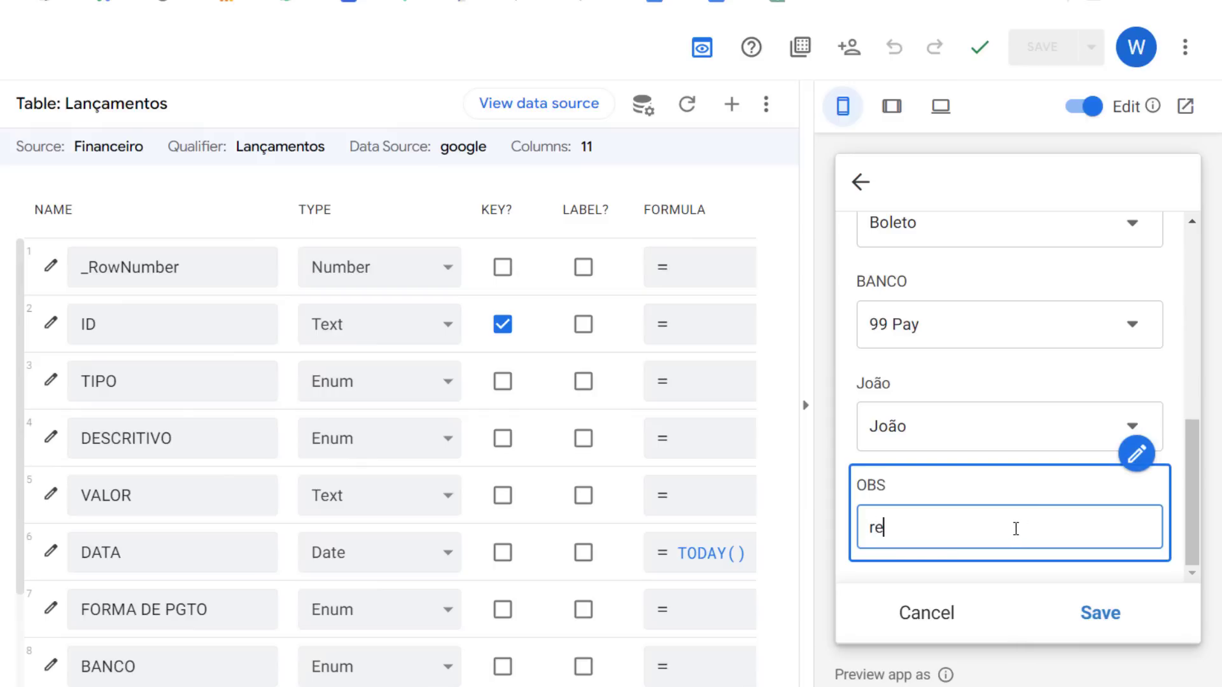
type("res")
left_click(1105, 615)
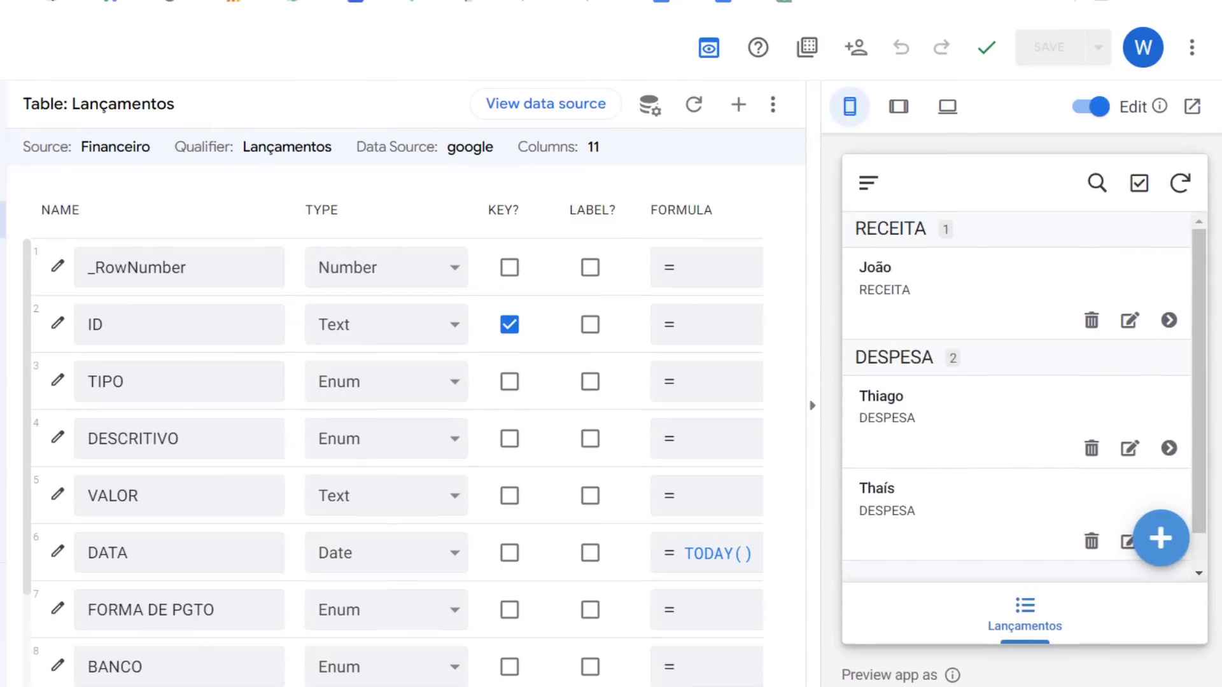
Compare the new row's USUÁRIO and CPF DO USUÁRIO in the Lançamentos sheet with the client rows in the Clientes sheet
key("ctrl+Tab")
key("ctrl+shift+Page_Up")
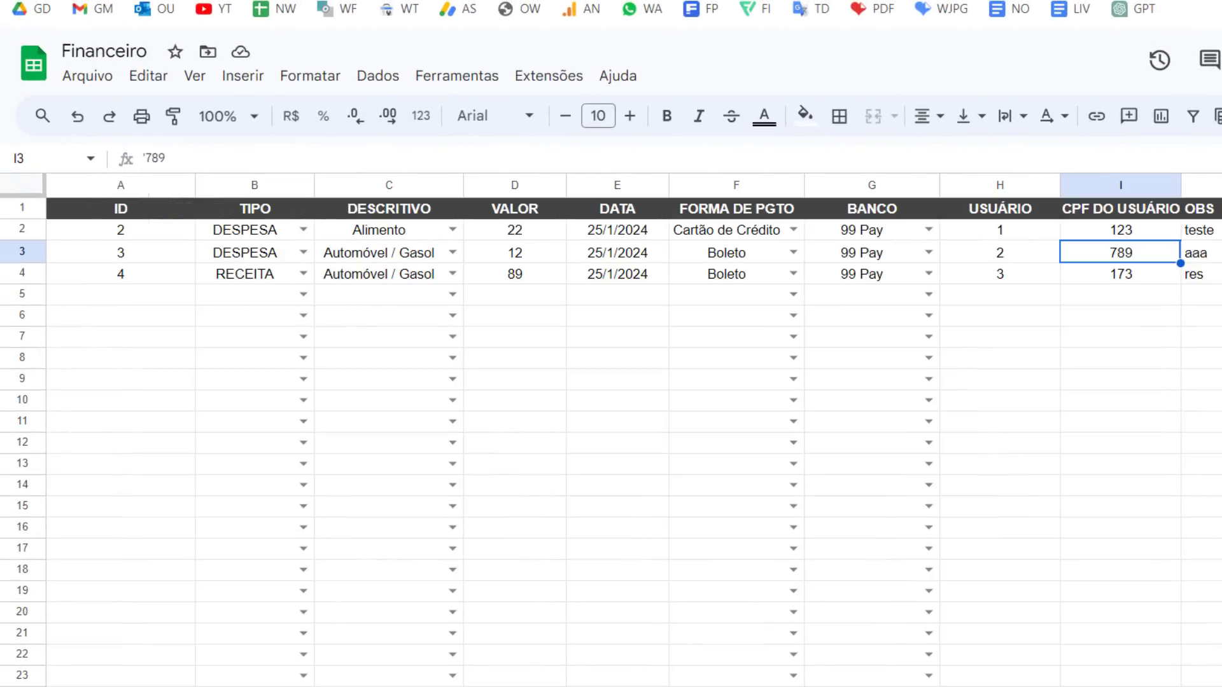
left_click(1037, 282)
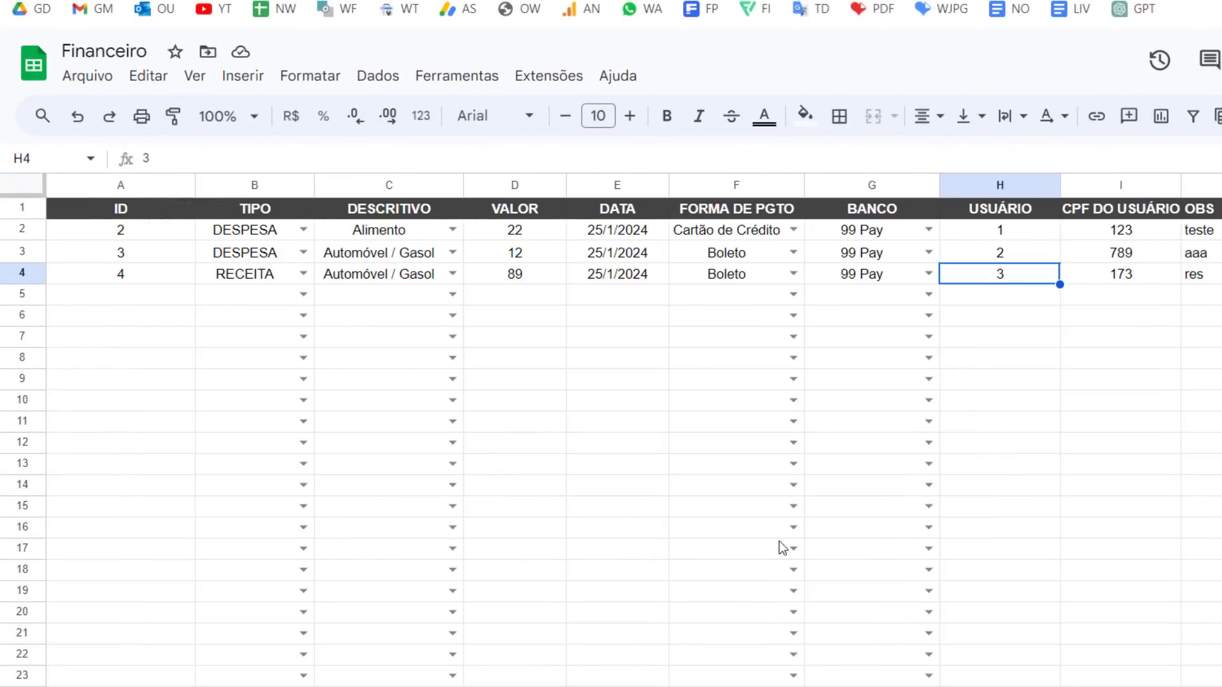
key("ctrl+shift+Page_Down")
left_click(143, 283)
left_click(191, 280)
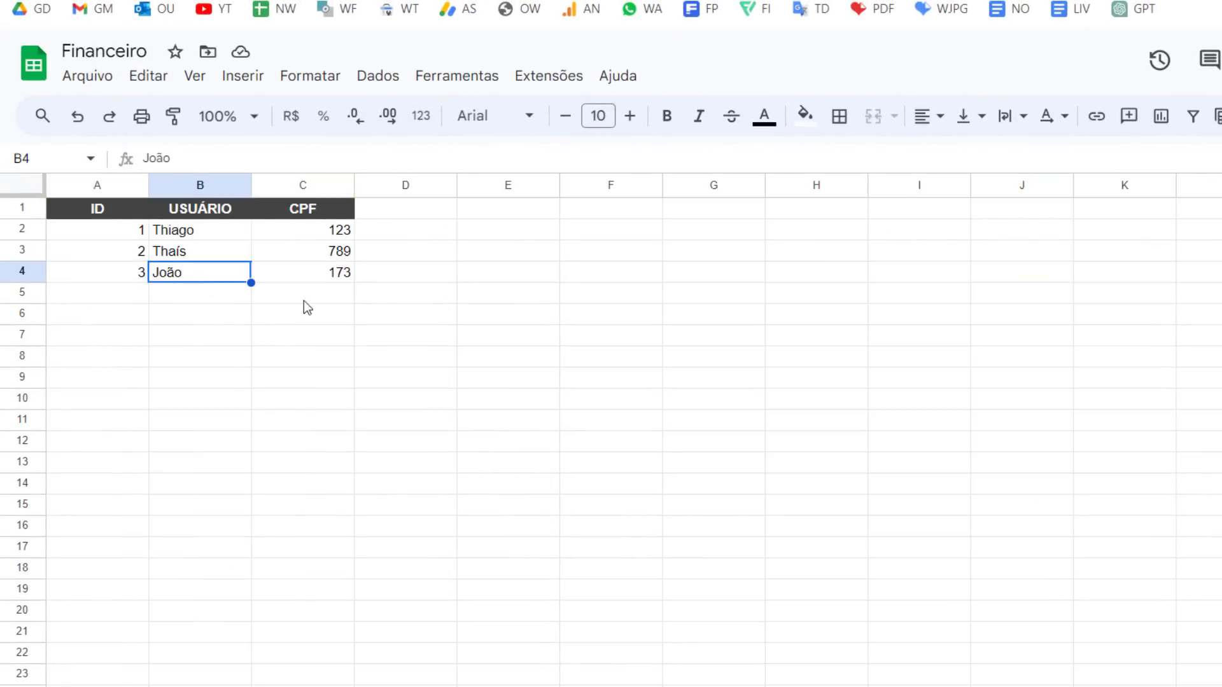
left_click(350, 275)
key("ctrl+shift+Page_Up")
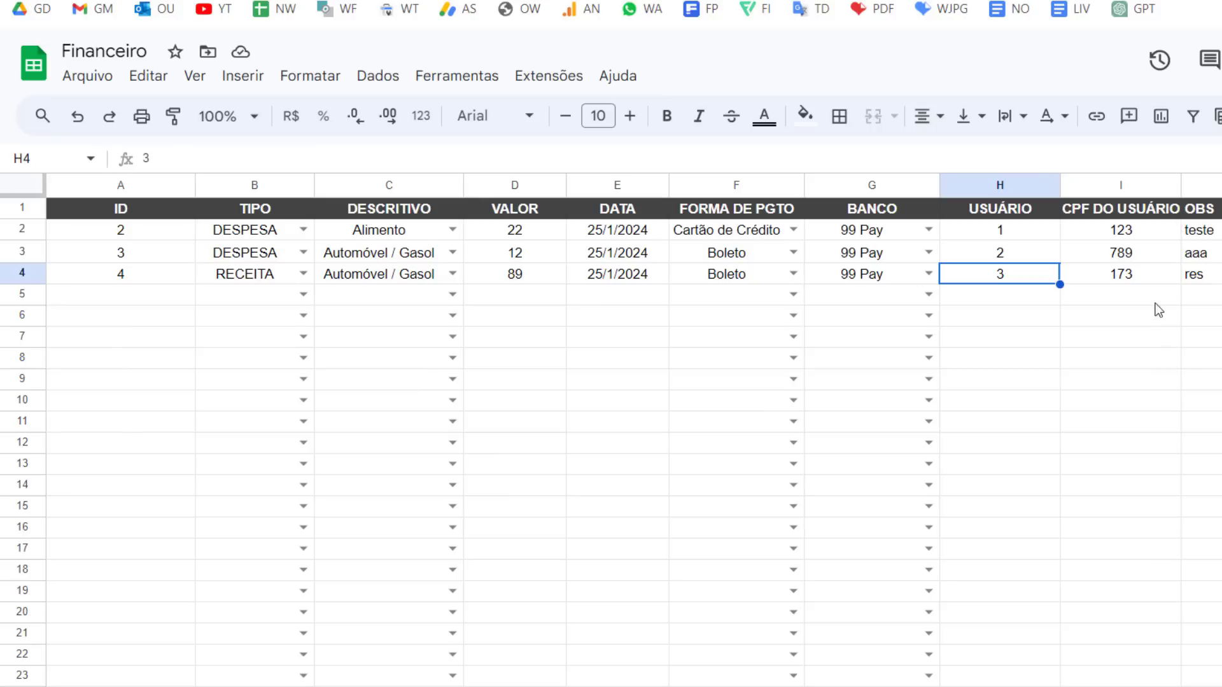
left_click(1090, 283)
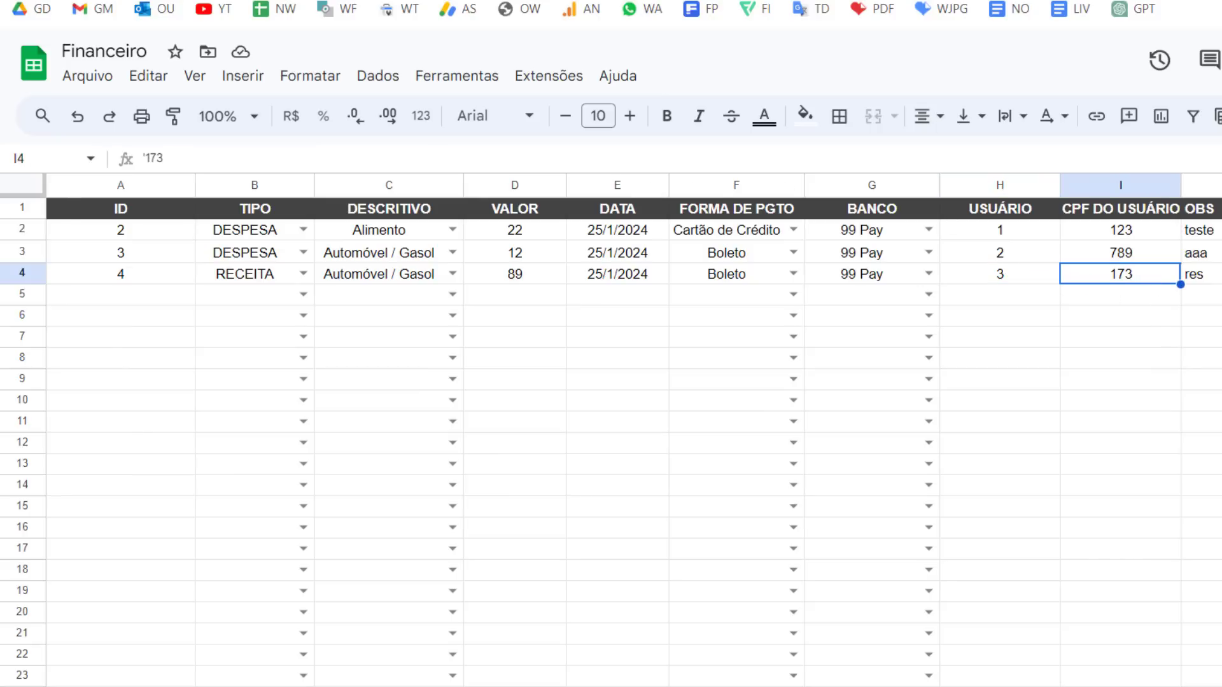
Review the LOOKUP formula of the CPF DO USUÁRIO column in the Expression Assistant and close it without saving
left_click(231, 17)
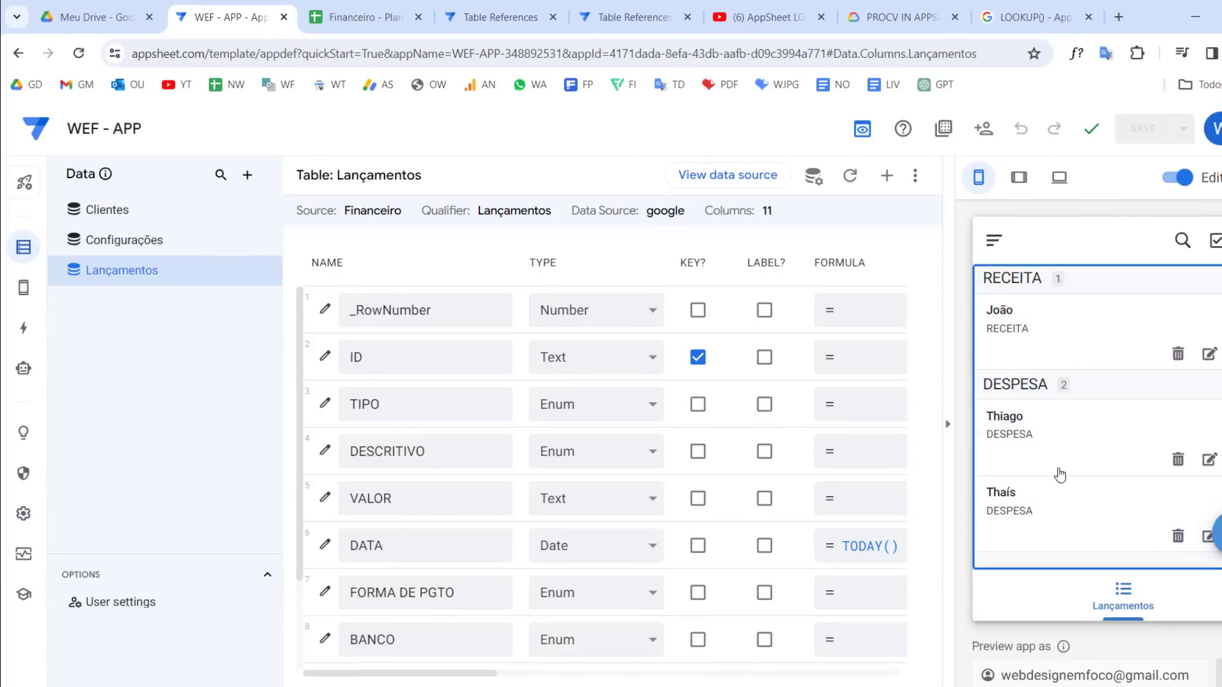
scroll(700, 496, "down", 2)
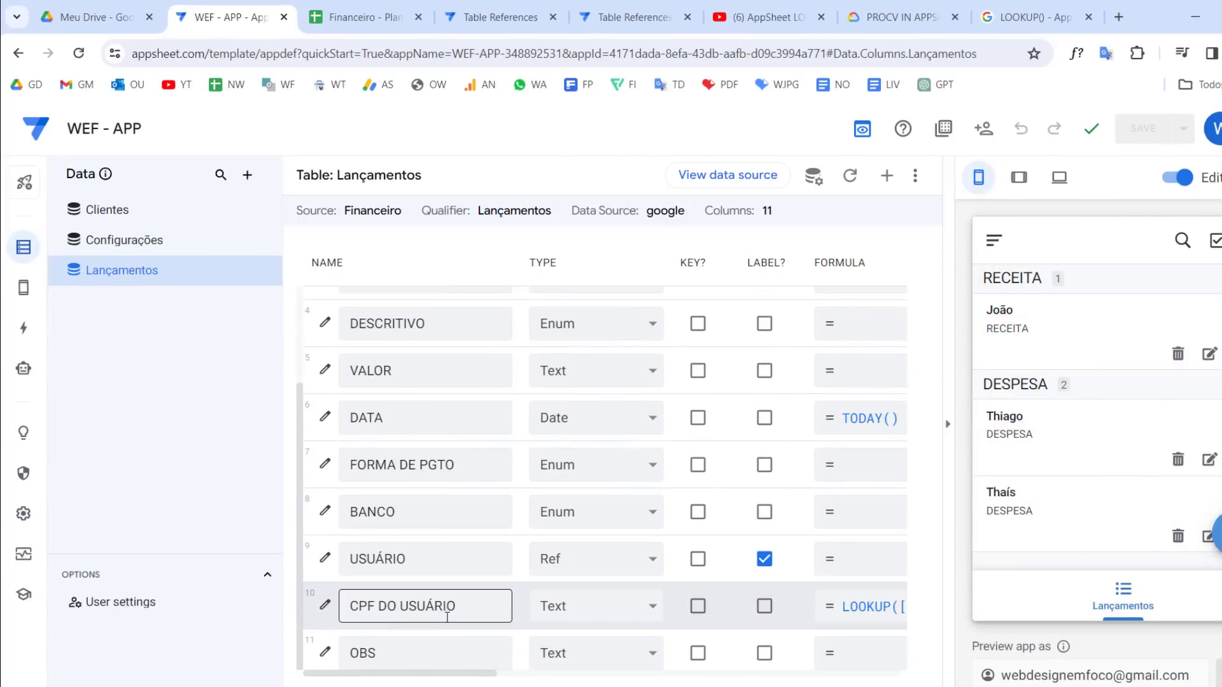
left_click_drag(490, 604, 309, 609)
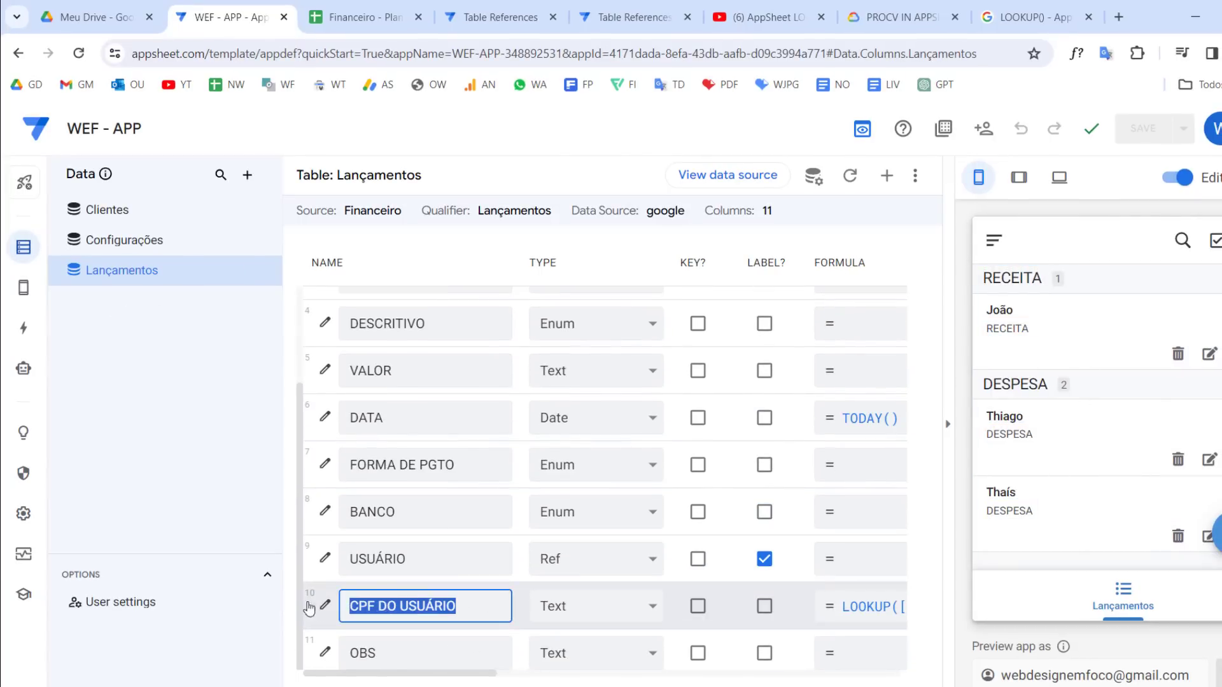
left_click(882, 614)
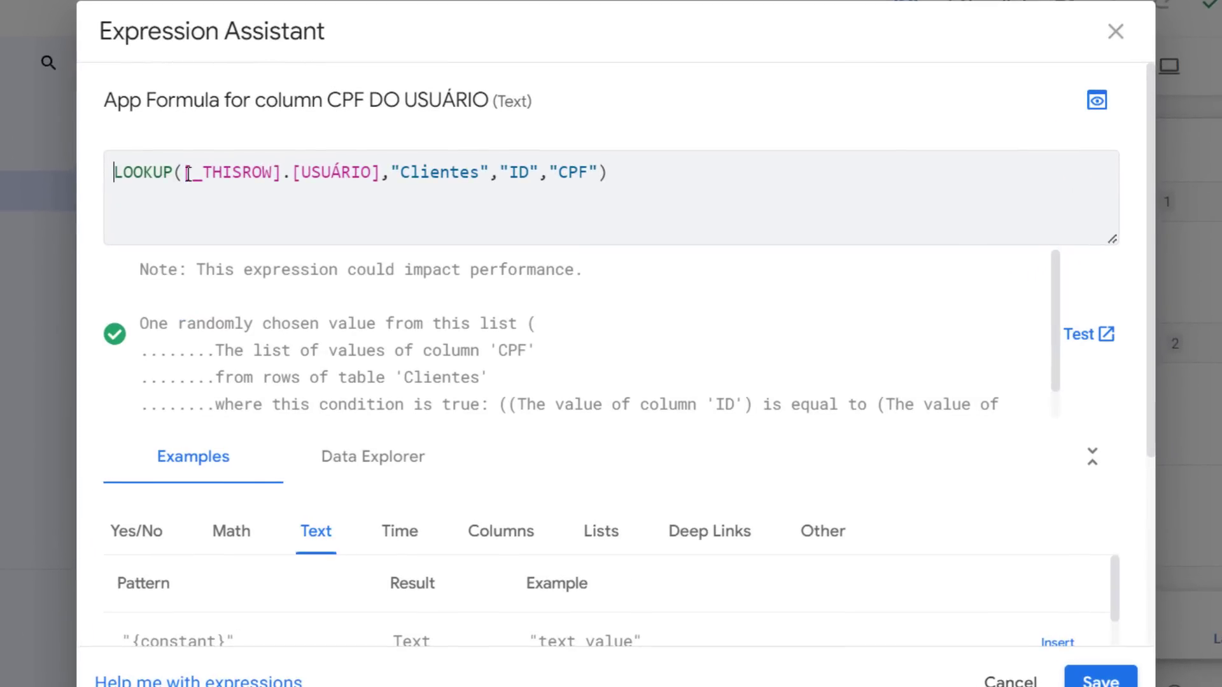
left_click_drag(188, 173, 382, 168)
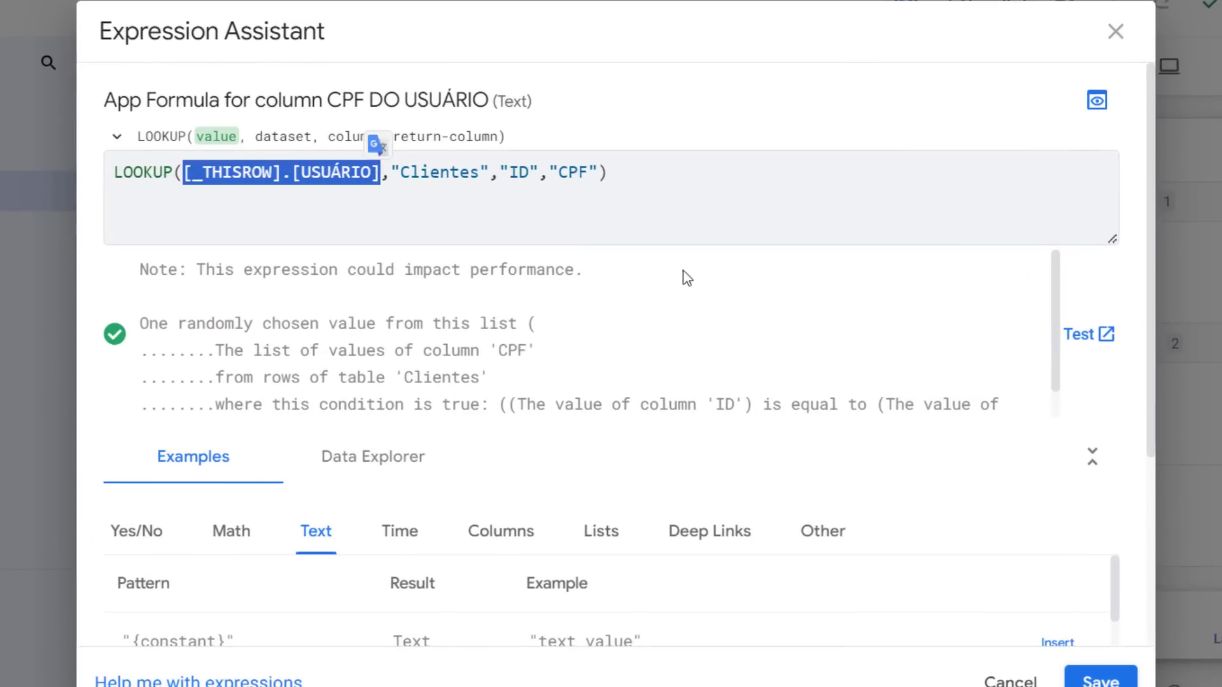
double_click(464, 176)
double_click(520, 176)
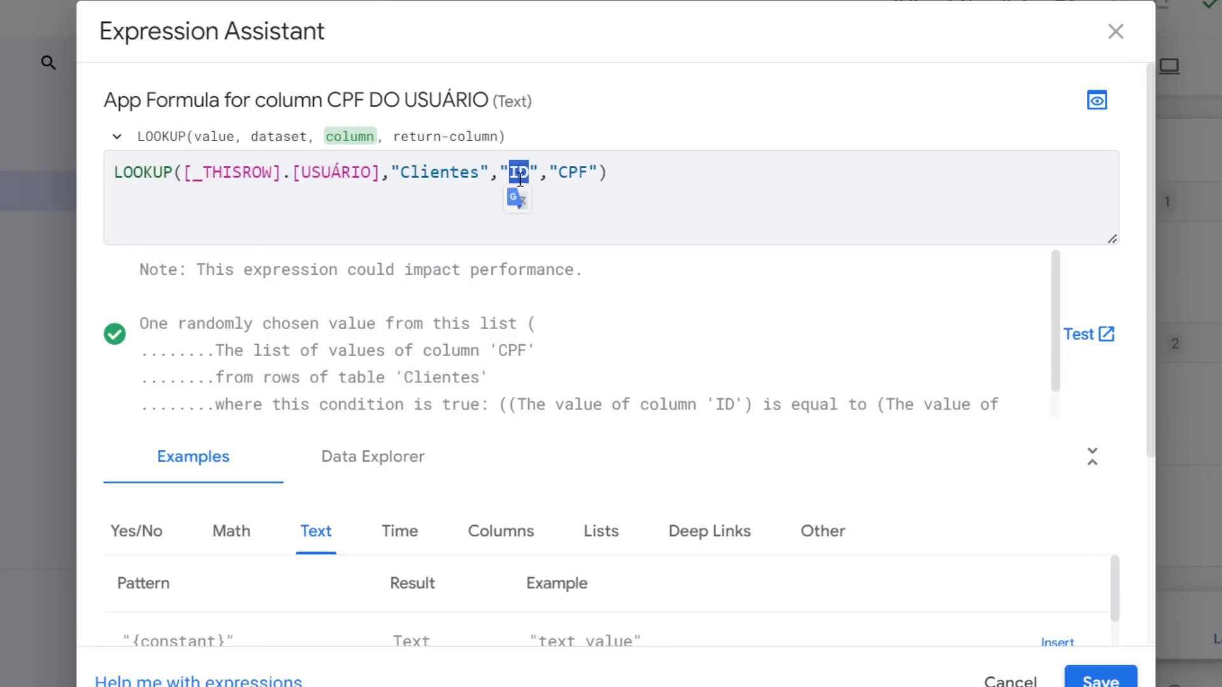
double_click(582, 172)
left_click(1010, 679)
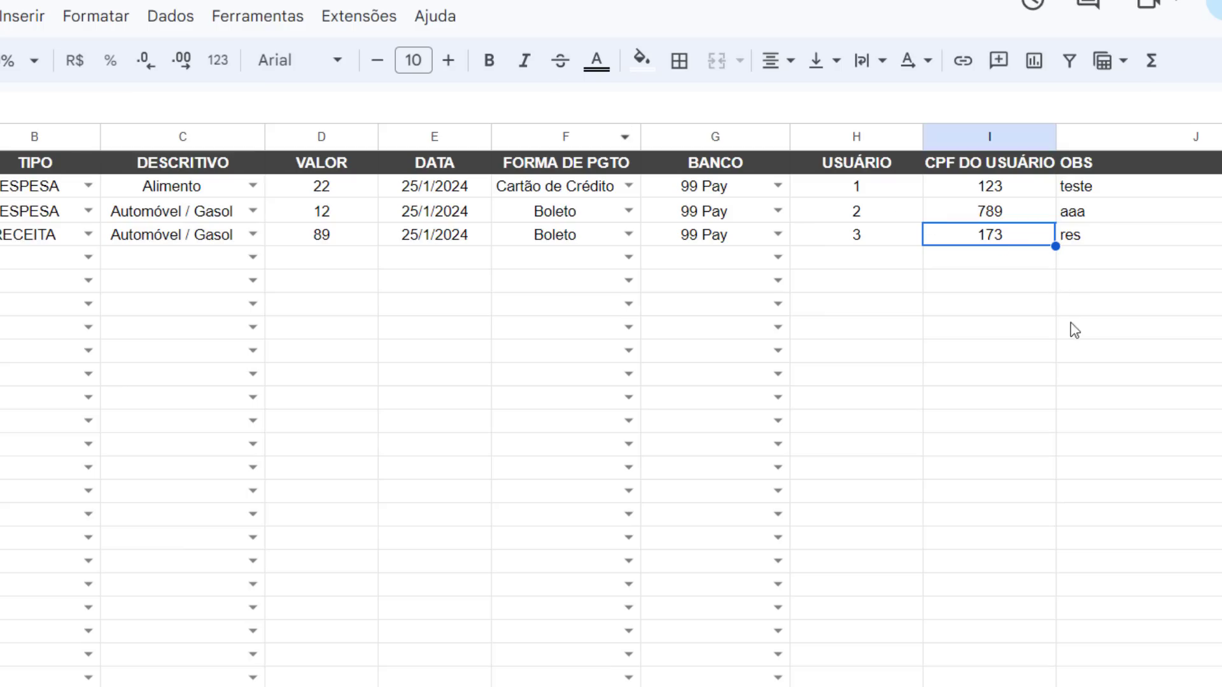
left_click(1074, 328)
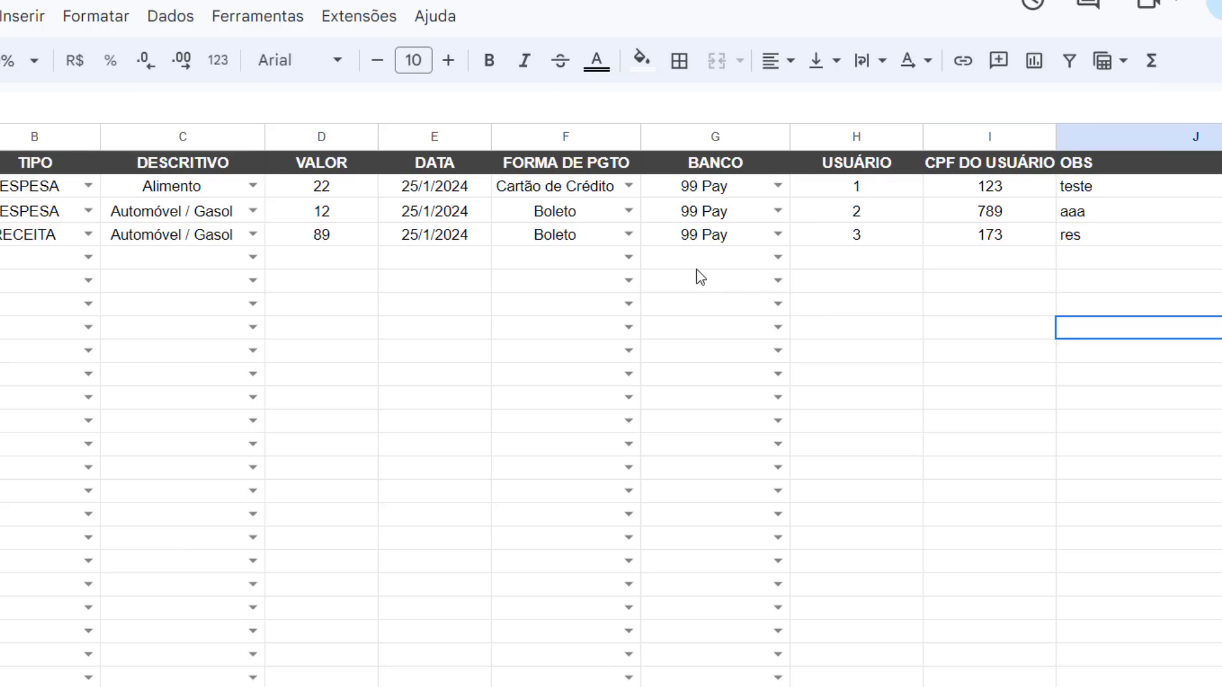